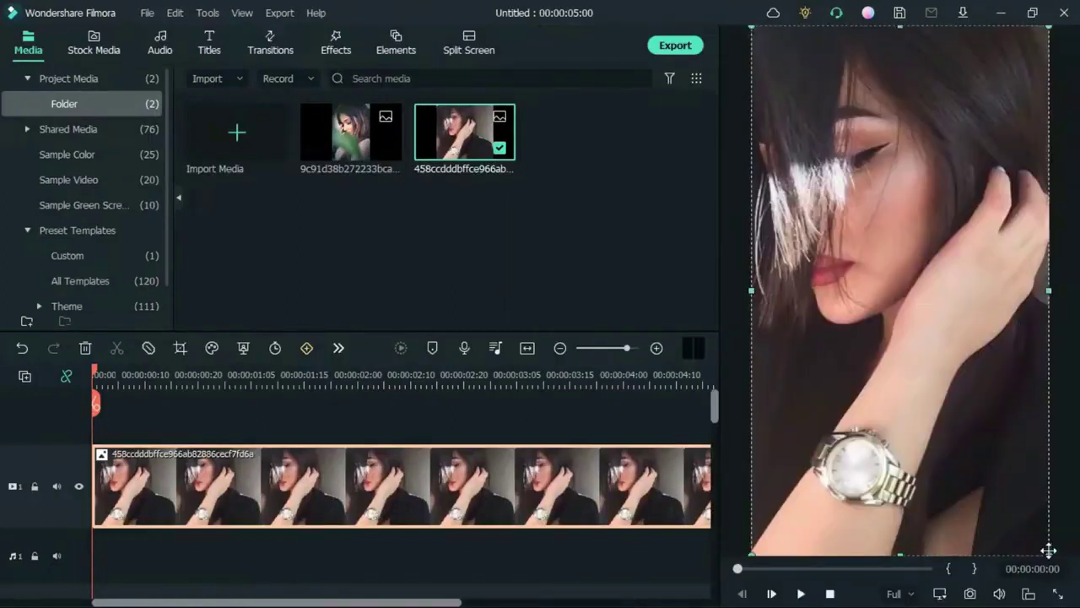
Step: Shrink the image clip into the preview's upper-left quarter and set its scale to 50%
{"action": "left_click_drag", "start_coordinate": [1046, 550], "coordinate": [847, 289]}
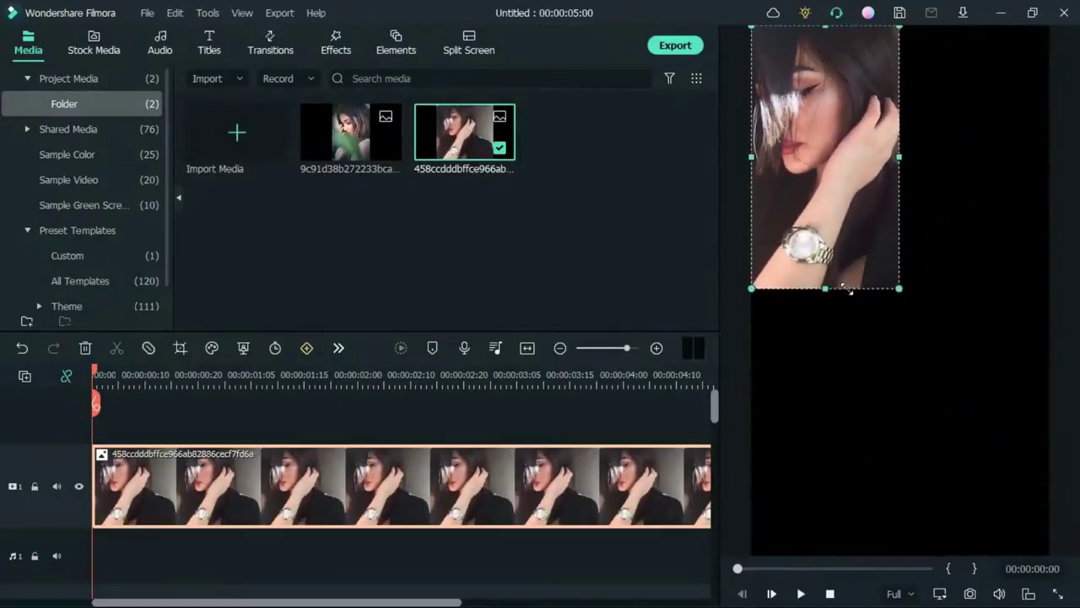
{"action": "double_click", "coordinate": [519, 487]}
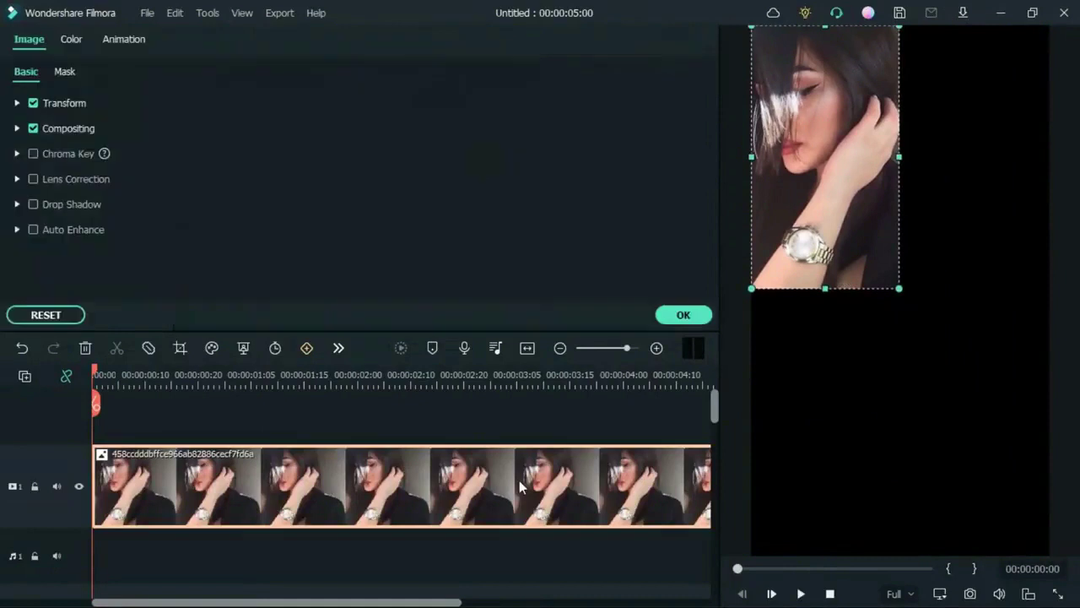
{"action": "left_click", "coordinate": [17, 104]}
{"action": "left_click", "coordinate": [448, 201]}
{"action": "type", "text": "50"}
{"action": "key", "text": "Return"}
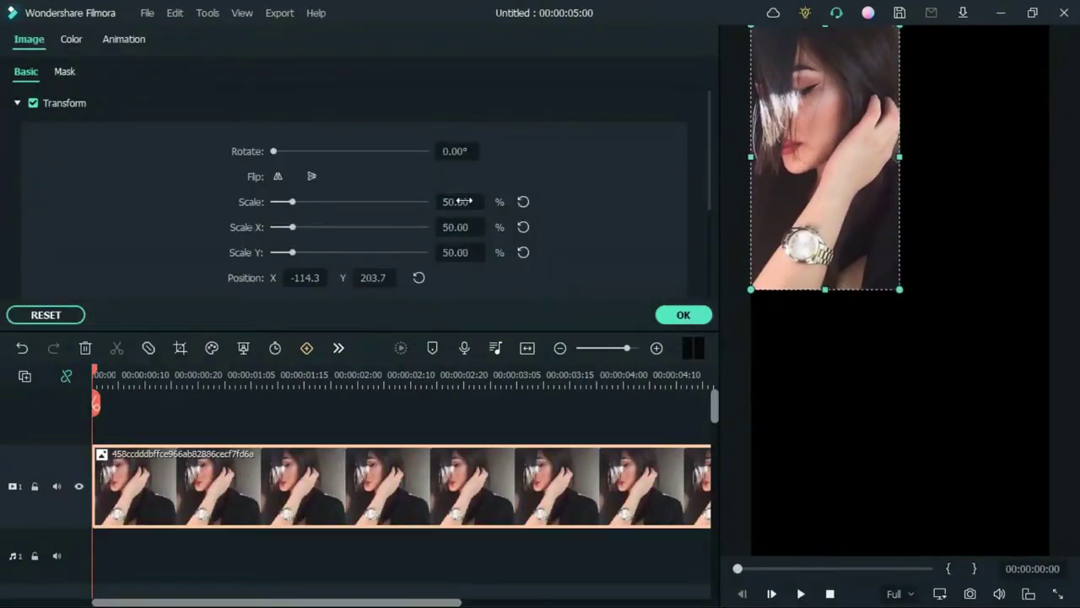
Step: Set the image's position to X -114 and Y 202 and close its settings
{"action": "left_click", "coordinate": [321, 279]}
{"action": "key", "text": "Return"}
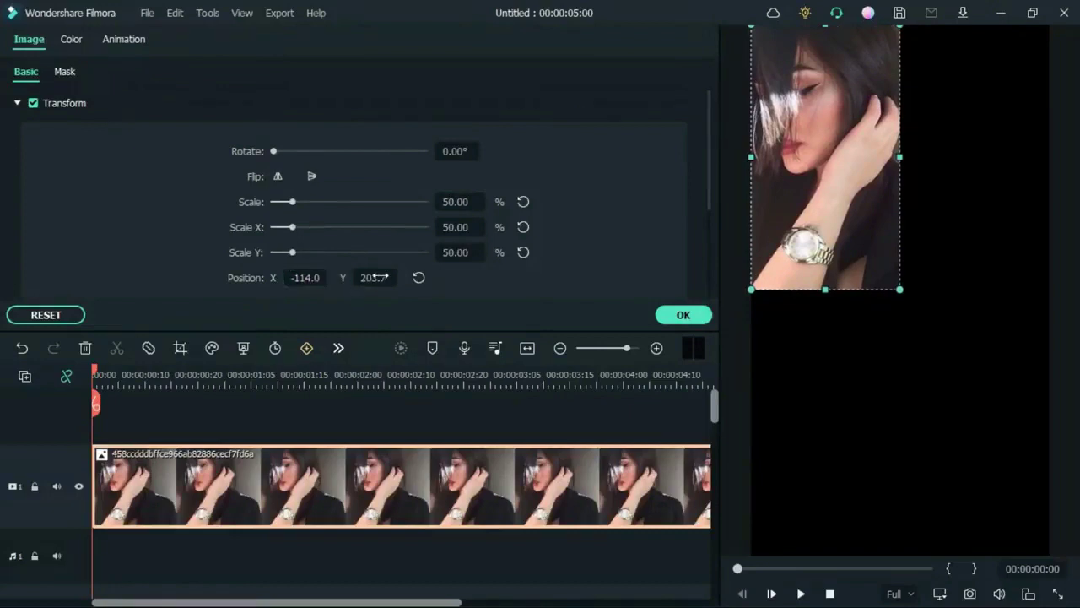
{"action": "left_click", "coordinate": [376, 278]}
{"action": "type", "text": "2"}
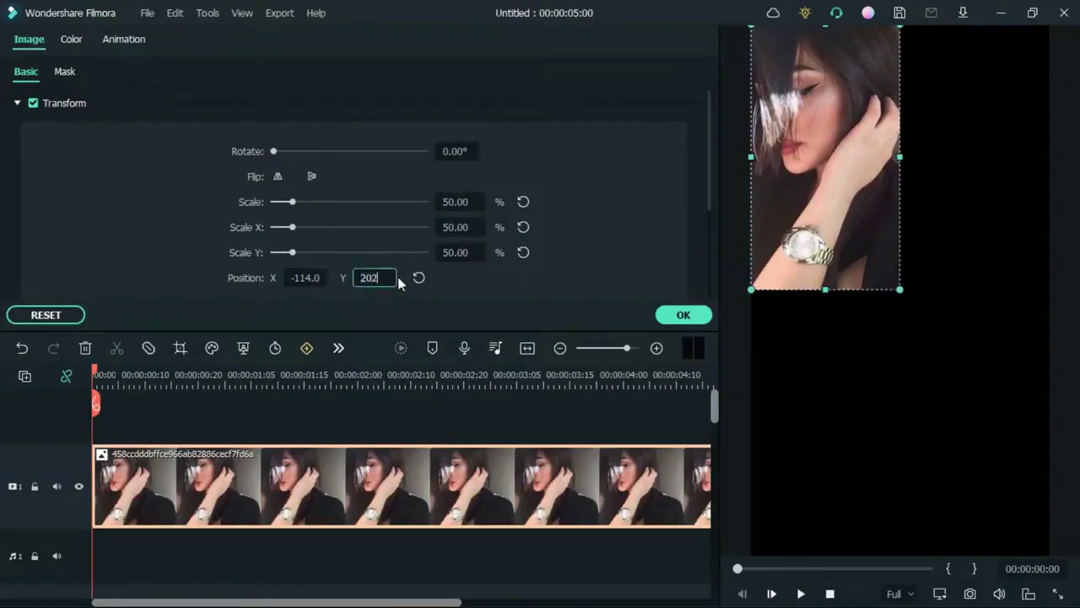
{"action": "key", "text": "Return"}
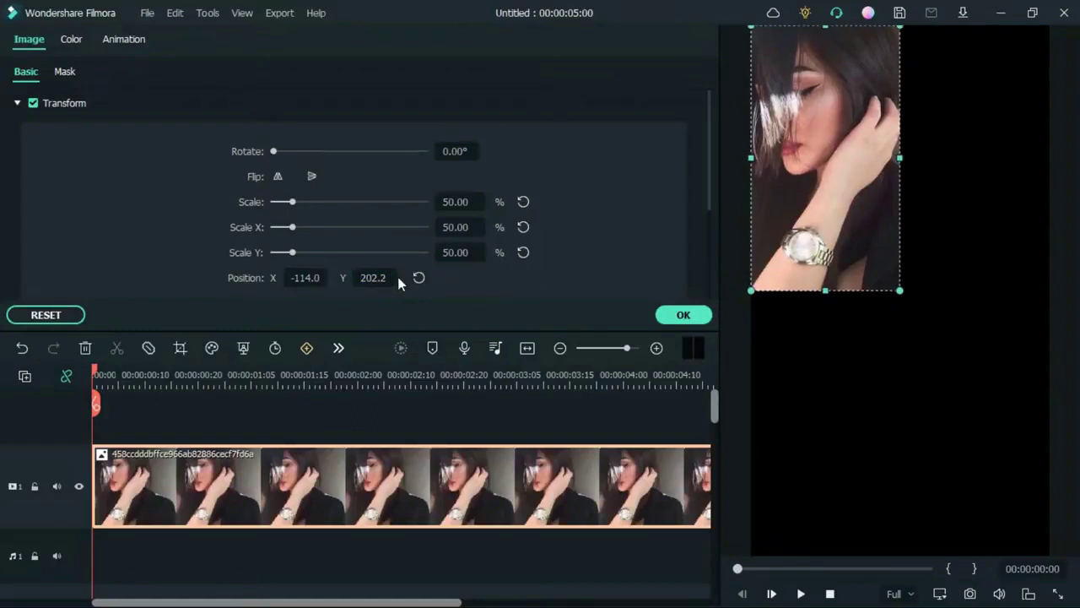
{"action": "left_click", "coordinate": [376, 405]}
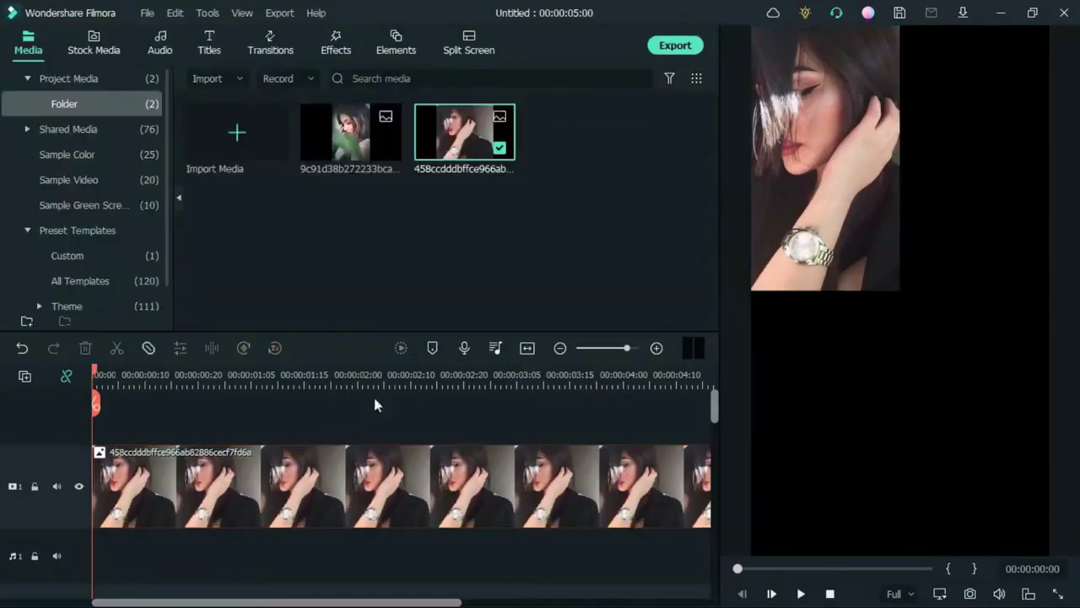
Step: Copy the image clip and paste it onto a second track at the start of the timeline
{"action": "scroll", "coordinate": [359, 476], "scroll_direction": "down", "scroll_amount": 2}
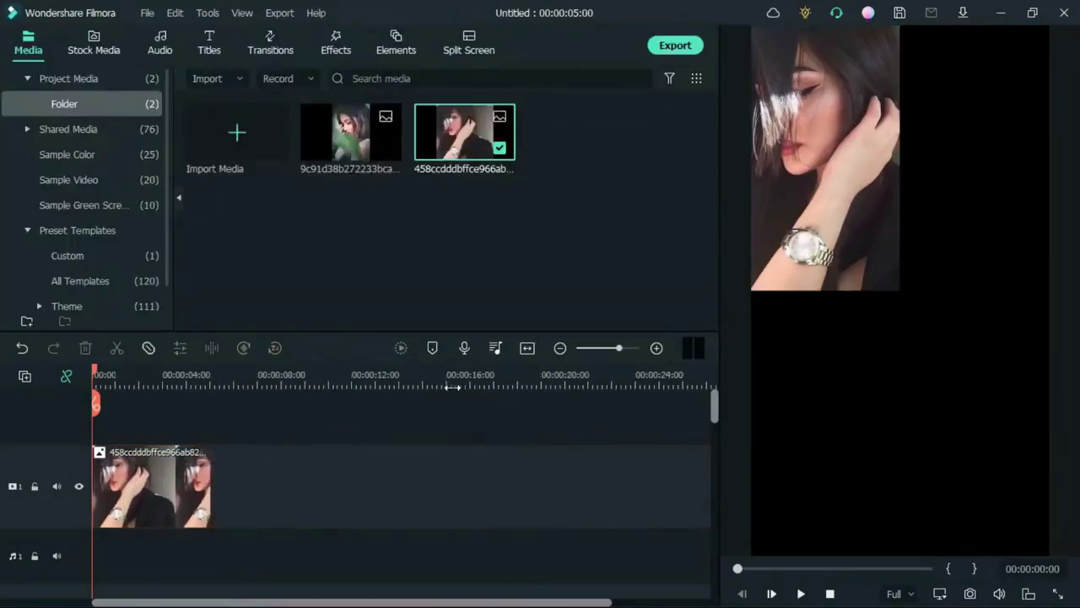
{"action": "left_click", "coordinate": [257, 488]}
{"action": "right_click", "coordinate": [258, 488]}
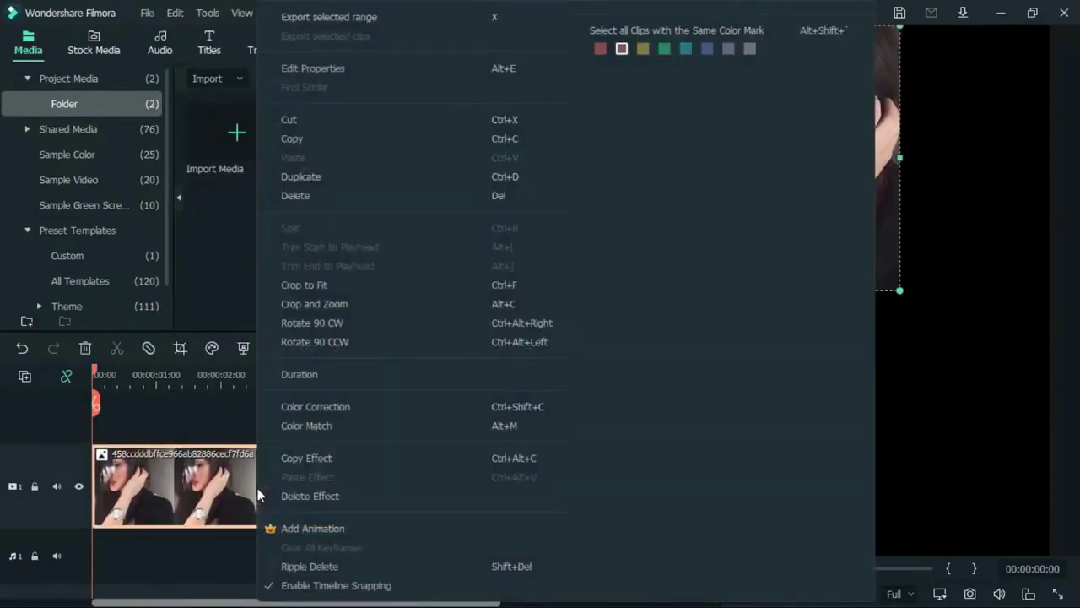
{"action": "left_click", "coordinate": [293, 141]}
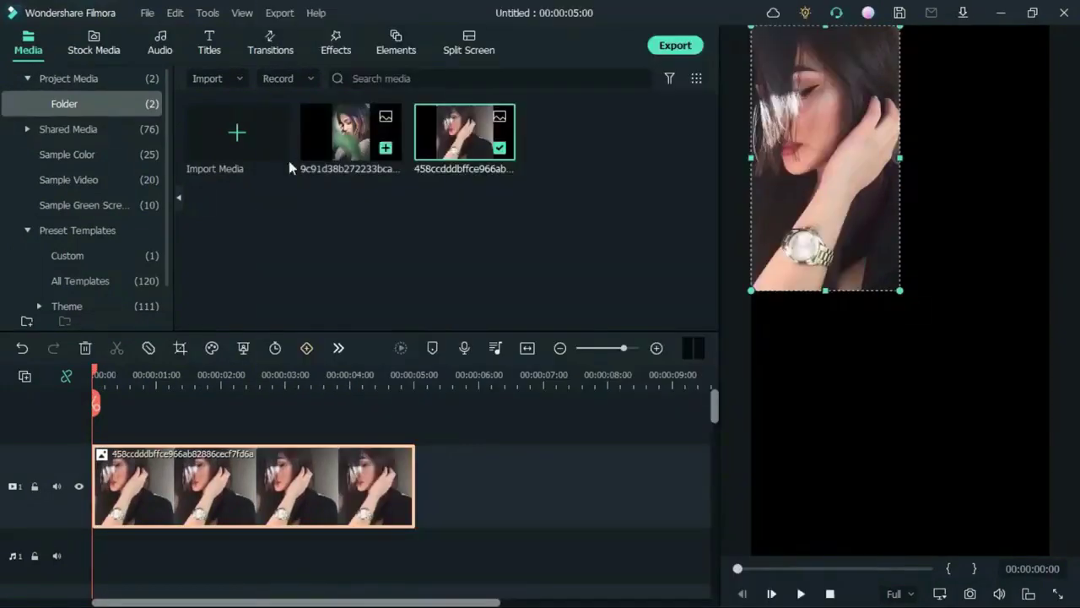
{"action": "right_click", "coordinate": [181, 424]}
{"action": "left_click", "coordinate": [255, 157]}
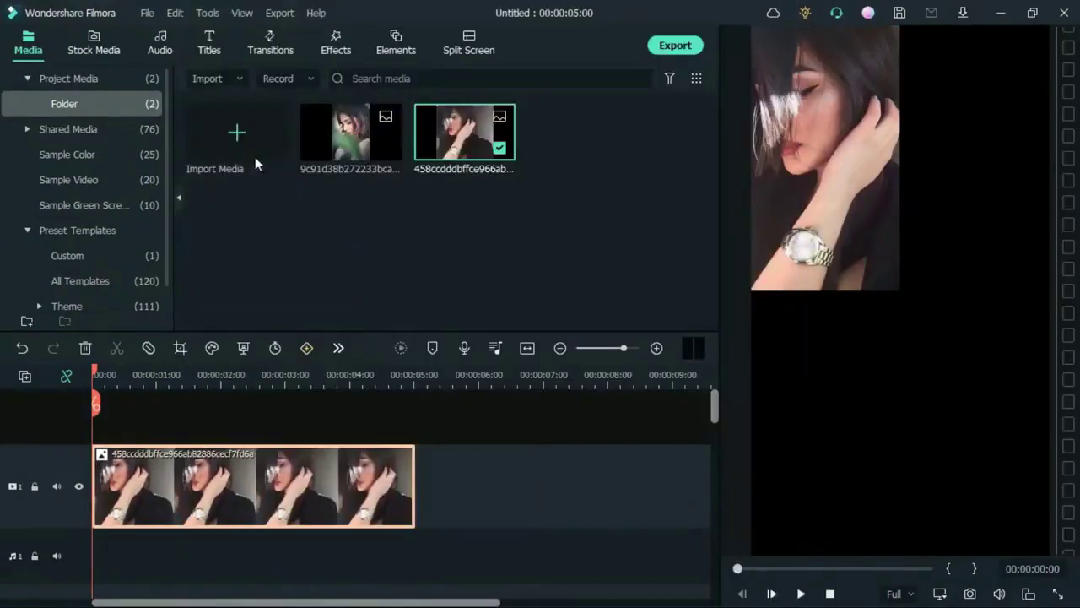
Step: Move the pasted copy into the frame's upper-right quarter, at about X 113 and Y 202
{"action": "left_click", "coordinate": [258, 386]}
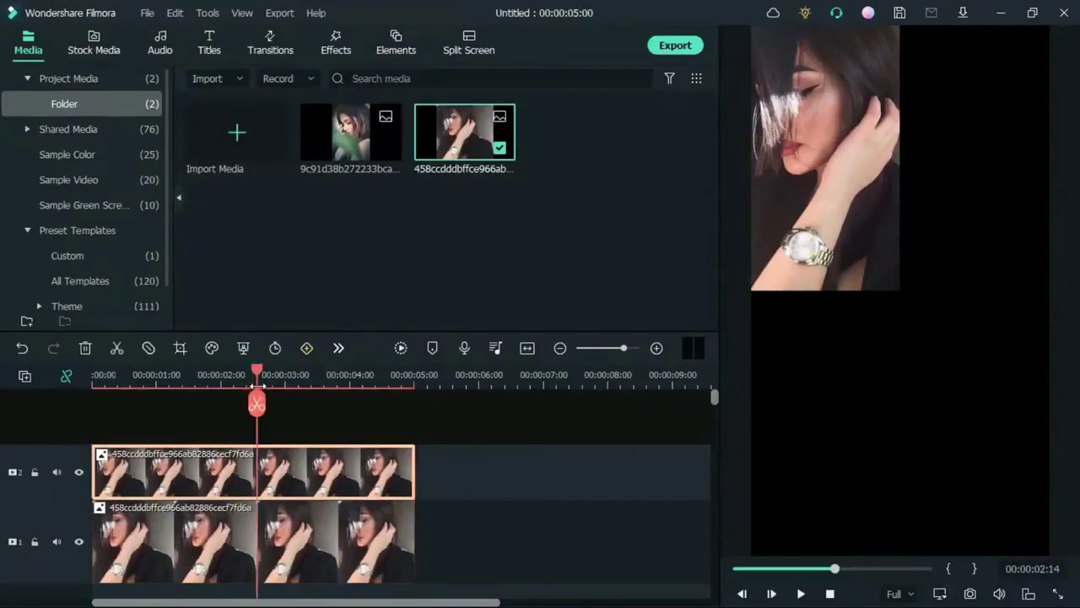
{"action": "double_click", "coordinate": [288, 488]}
{"action": "left_click_drag", "start_coordinate": [832, 222], "coordinate": [970, 225]}
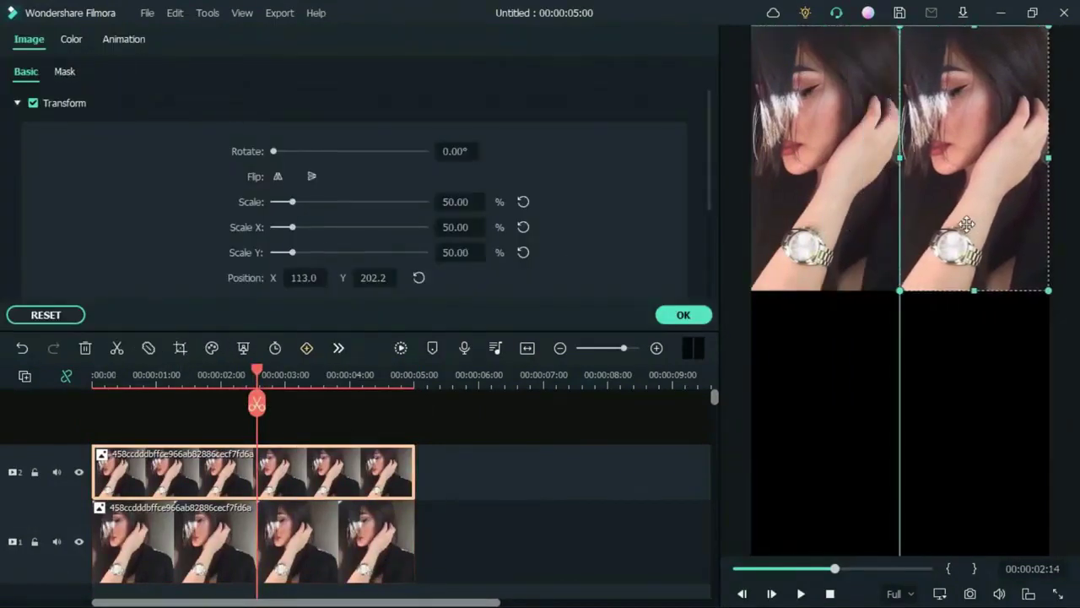
{"action": "left_click", "coordinate": [946, 386]}
{"action": "left_click", "coordinate": [1008, 199]}
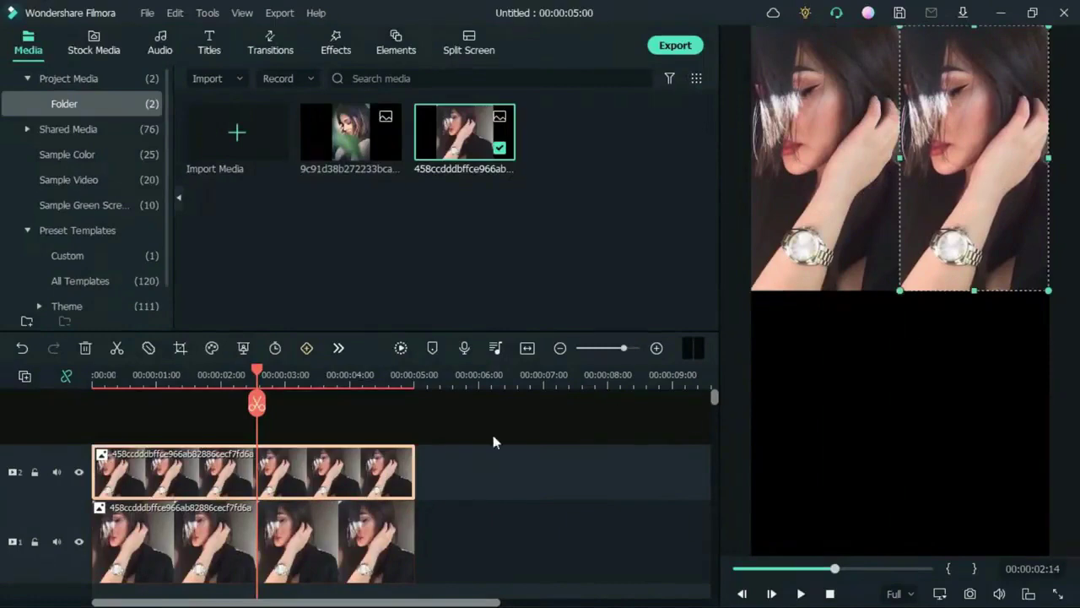
Step: Paste two more copies of the image clip and stack them on tracks 3 and 4 from the timeline start
{"action": "right_click", "coordinate": [119, 390]}
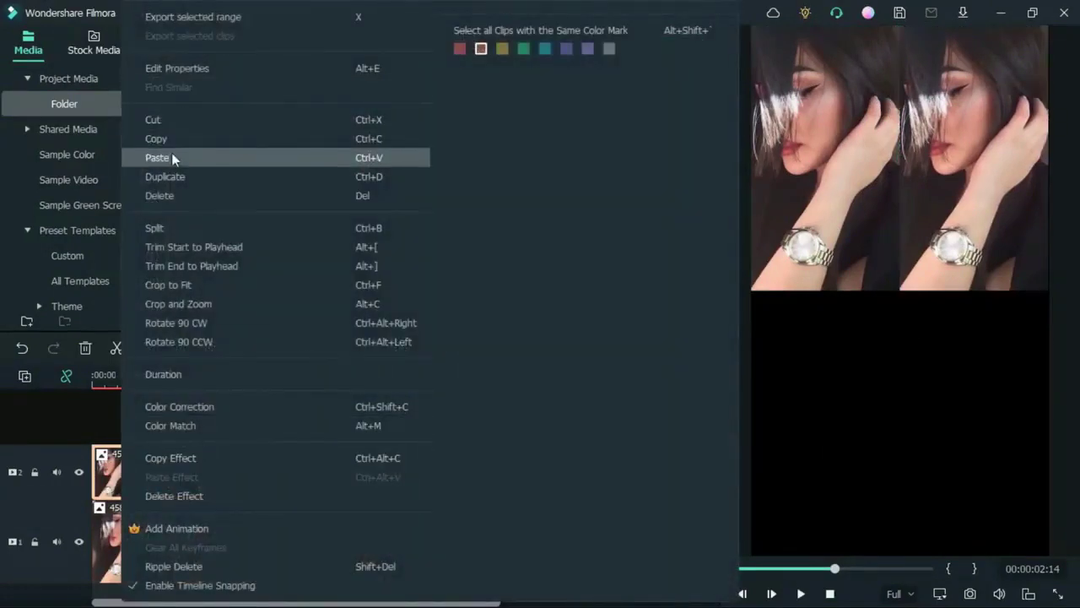
{"action": "left_click", "coordinate": [171, 155]}
{"action": "left_click_drag", "start_coordinate": [333, 471], "coordinate": [157, 482]}
{"action": "right_click", "coordinate": [122, 404]}
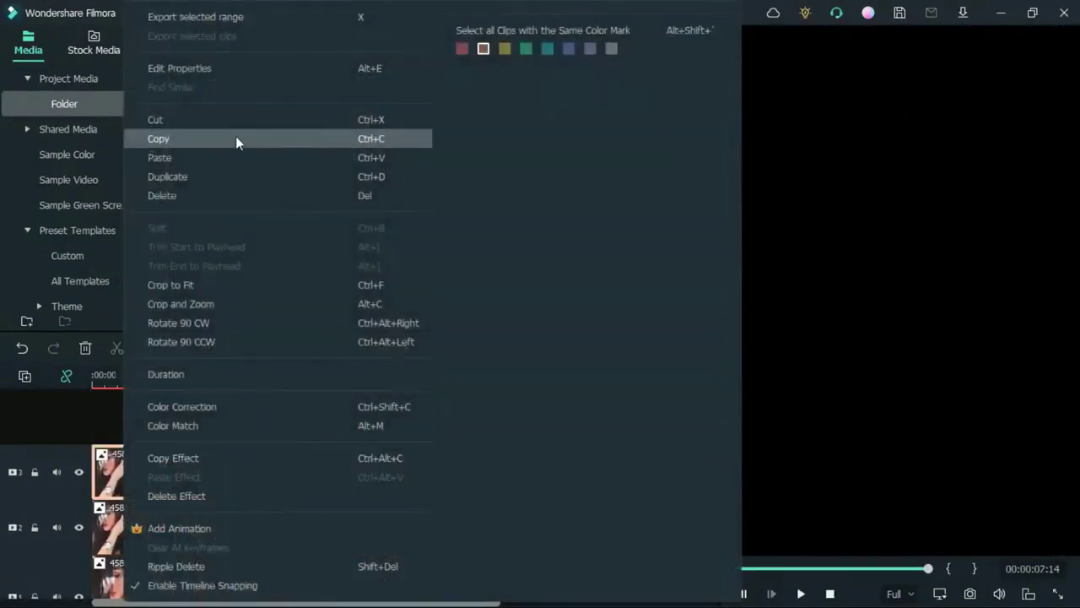
{"action": "left_click", "coordinate": [236, 157]}
{"action": "left_click_drag", "start_coordinate": [499, 487], "coordinate": [218, 493]}
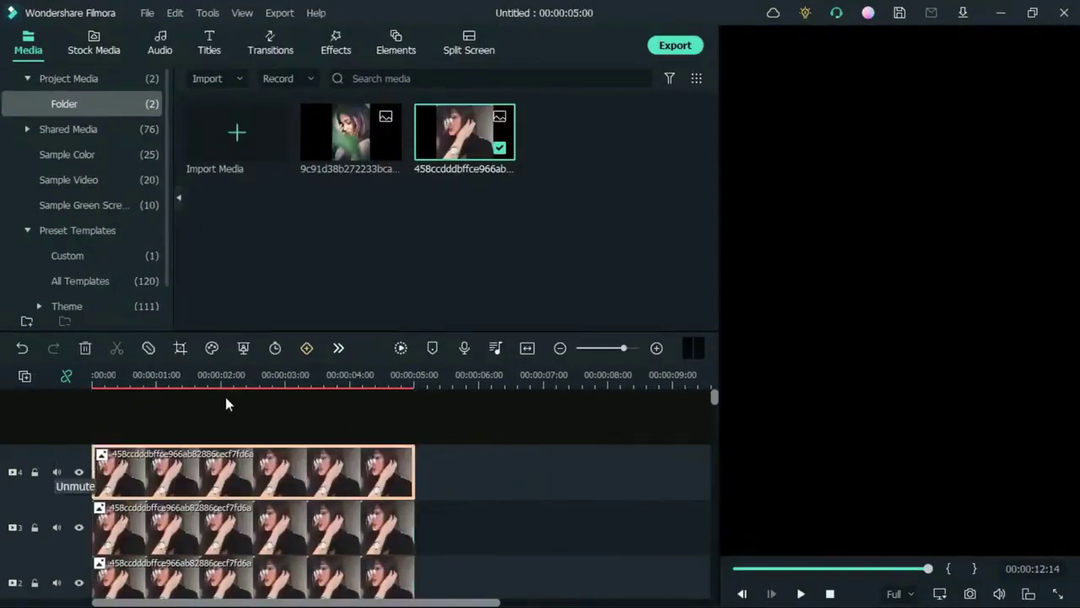
Step: Move the two new copies into the frame's lower-left and lower-right quarters to complete a two-by-two grid
{"action": "scroll", "coordinate": [218, 494], "scroll_direction": "down", "scroll_amount": 1}
{"action": "left_click_drag", "start_coordinate": [829, 169], "coordinate": [842, 461]}
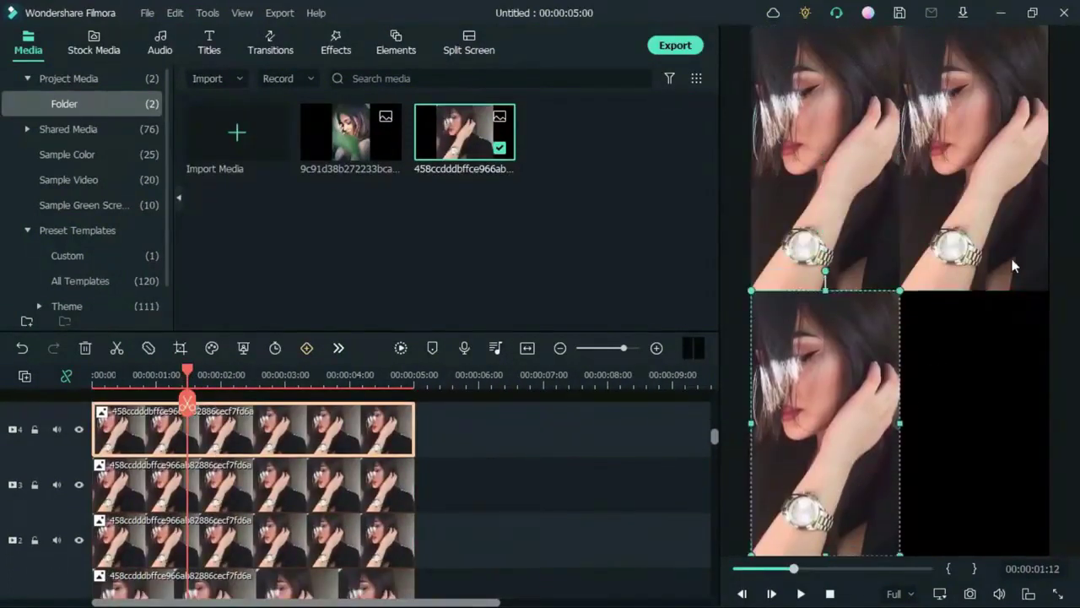
{"action": "left_click", "coordinate": [996, 241]}
{"action": "mouse_move", "coordinate": [996, 241]}
{"action": "left_mouse_down"}
{"action": "mouse_move", "coordinate": [1005, 389]}
{"action": "mouse_move", "coordinate": [991, 363]}
{"action": "mouse_move", "coordinate": [1004, 263]}
{"action": "mouse_move", "coordinate": [997, 223]}
{"action": "left_mouse_up"}
{"action": "left_click_drag", "start_coordinate": [845, 226], "coordinate": [982, 474]}
{"action": "left_click", "coordinate": [978, 280]}
{"action": "left_click", "coordinate": [860, 338]}
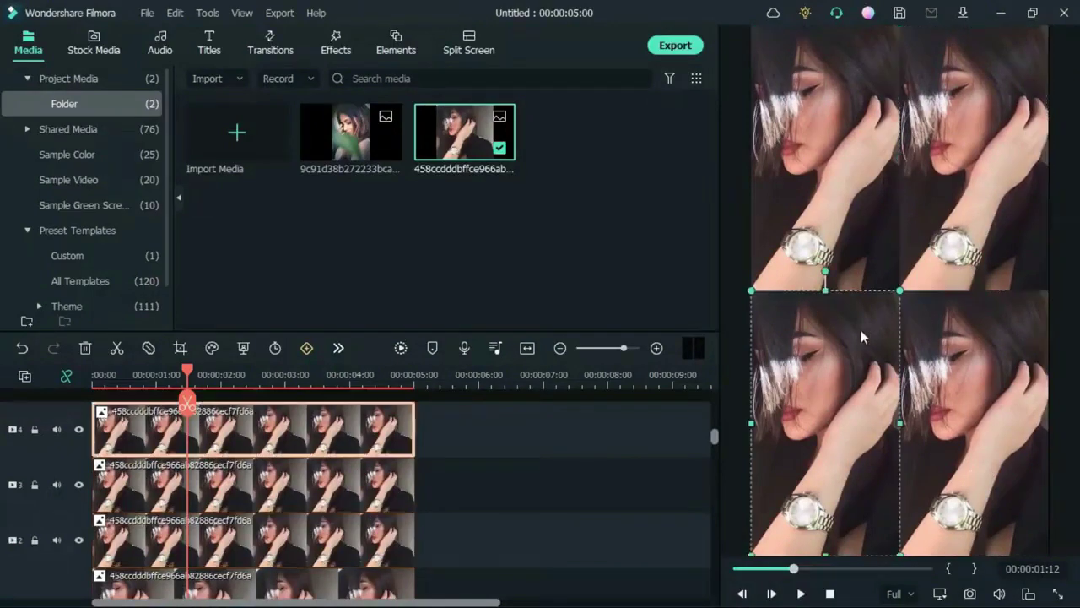
Step: Set the preview zoom level to 50% and enlarge the upper-right copy slightly to close the seams in the grid
{"action": "right_click", "coordinate": [802, 378]}
{"action": "mouse_move", "coordinate": [882, 503]}
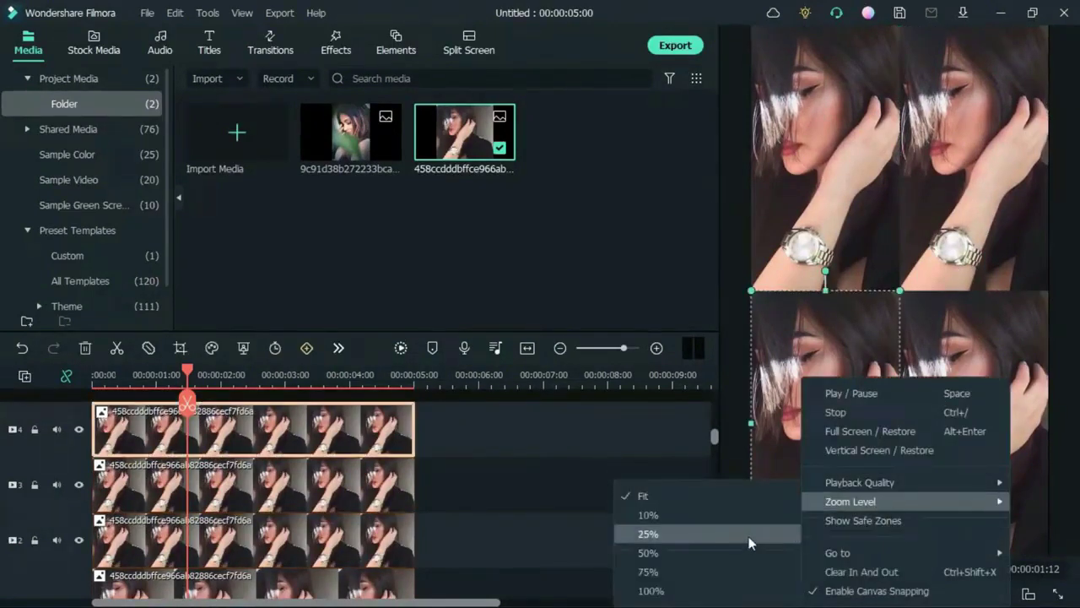
{"action": "left_click", "coordinate": [743, 558]}
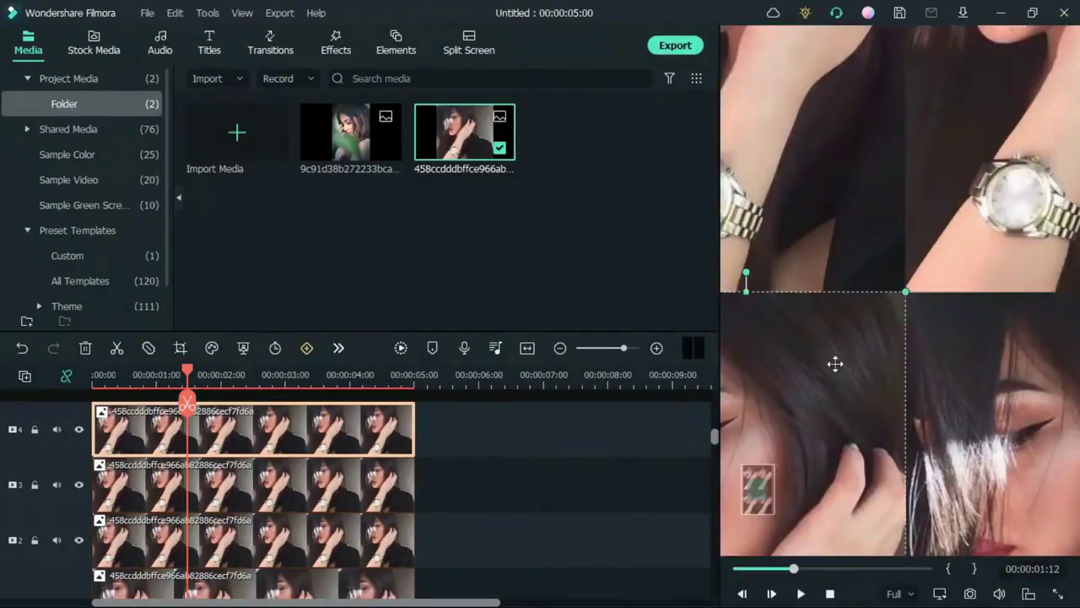
{"action": "left_click", "coordinate": [976, 283]}
{"action": "left_click", "coordinate": [861, 261]}
{"action": "left_click", "coordinate": [928, 349]}
{"action": "left_click", "coordinate": [928, 349]}
{"action": "left_click_drag", "start_coordinate": [764, 498], "coordinate": [806, 488]}
{"action": "left_click", "coordinate": [1053, 392]}
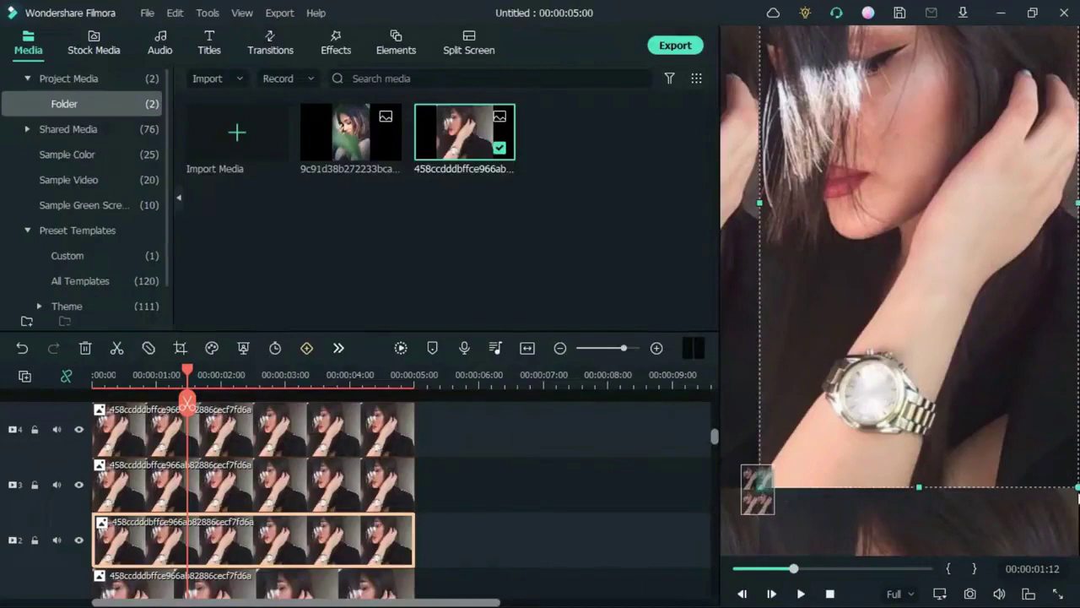
{"action": "left_click_drag", "start_coordinate": [1075, 486], "coordinate": [1075, 490]}
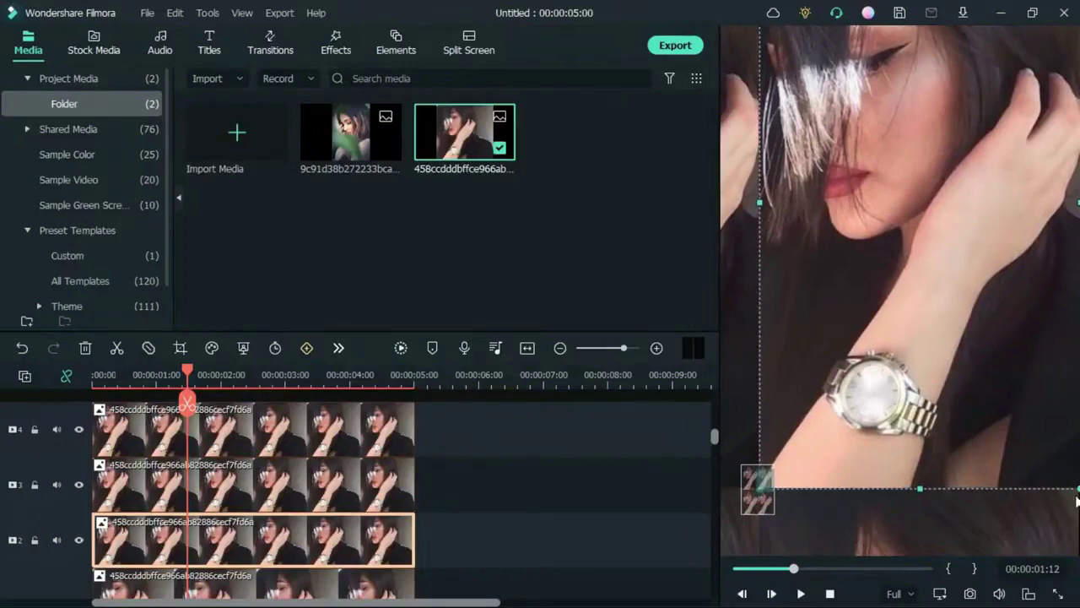
Step: Check the edges of the lower-right copy and set the preview zoom level back to Fit
{"action": "left_click", "coordinate": [988, 520]}
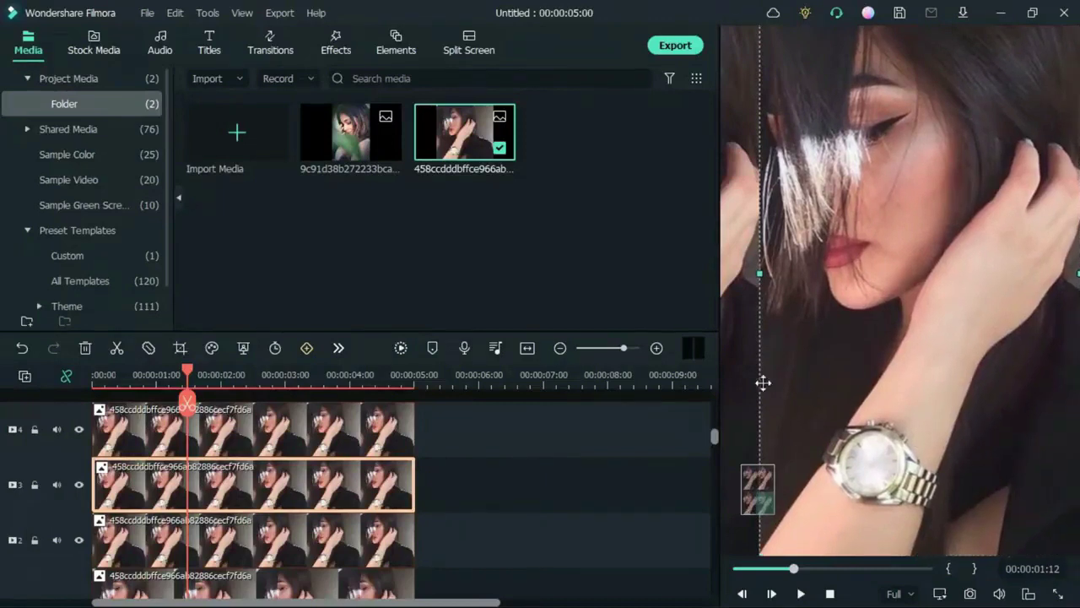
{"action": "right_click", "coordinate": [794, 373]}
{"action": "mouse_move", "coordinate": [803, 500]}
{"action": "left_click", "coordinate": [678, 491]}
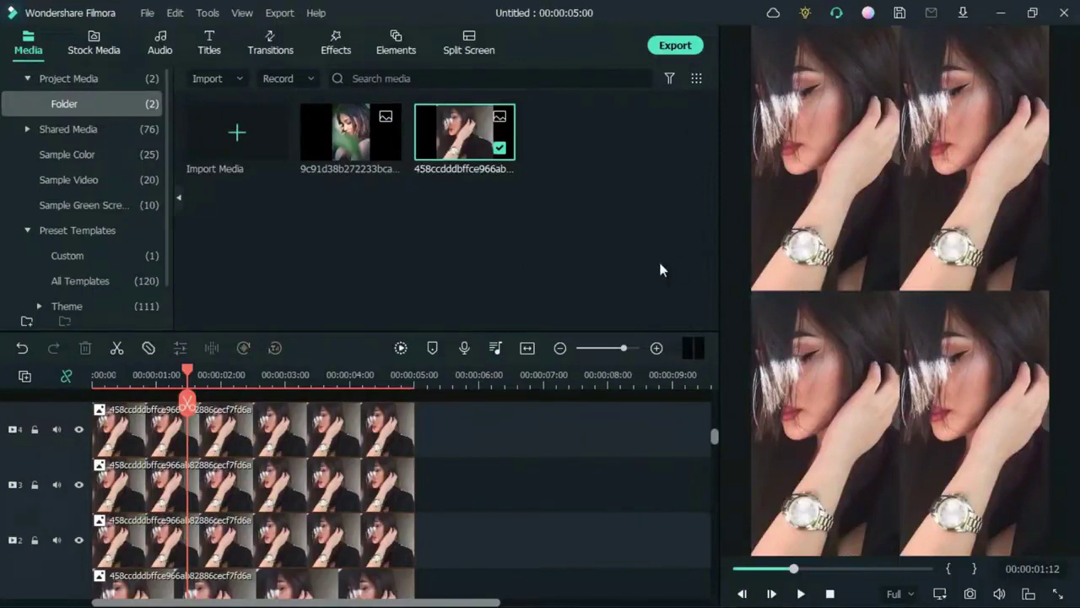
{"action": "scroll", "coordinate": [526, 463], "scroll_direction": "up", "scroll_amount": 2}
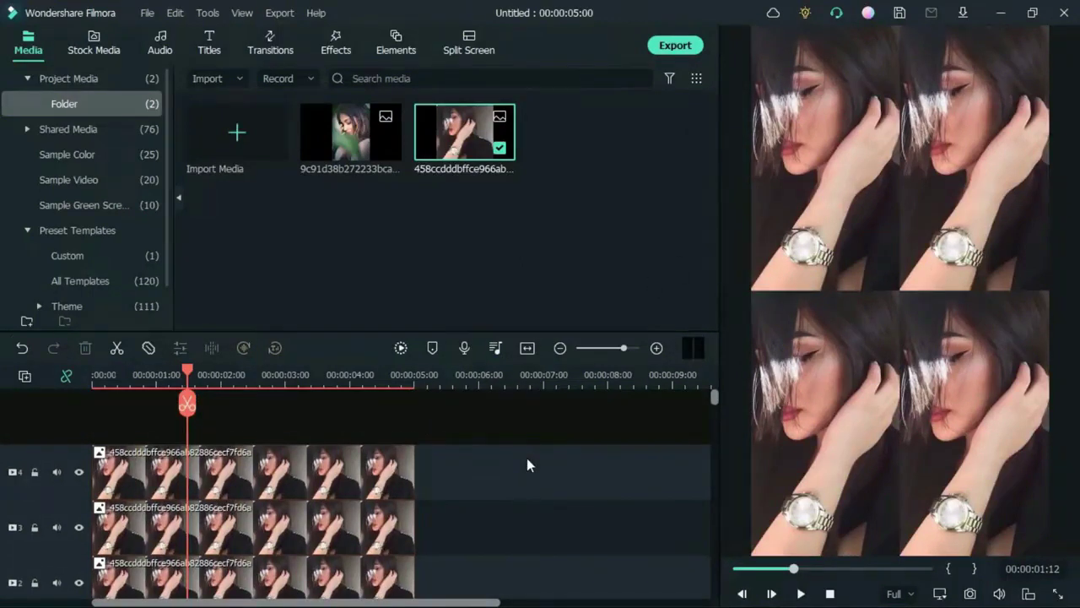
Step: Find Spin Blur among the downloaded effects and add it on a track above the images, starting at 00:00
{"action": "left_click", "coordinate": [339, 40]}
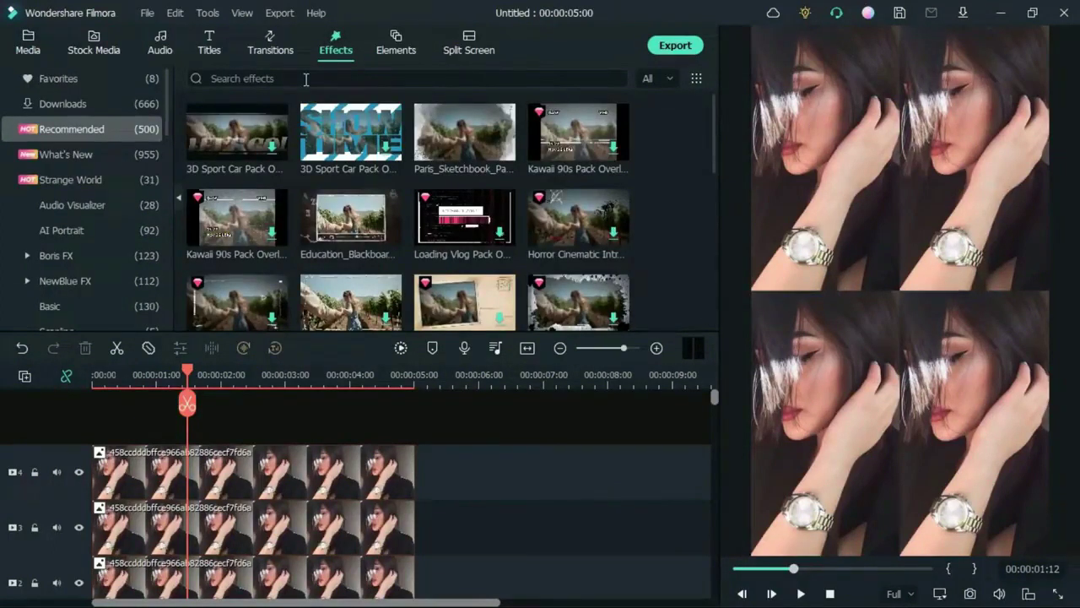
{"action": "left_click", "coordinate": [112, 101]}
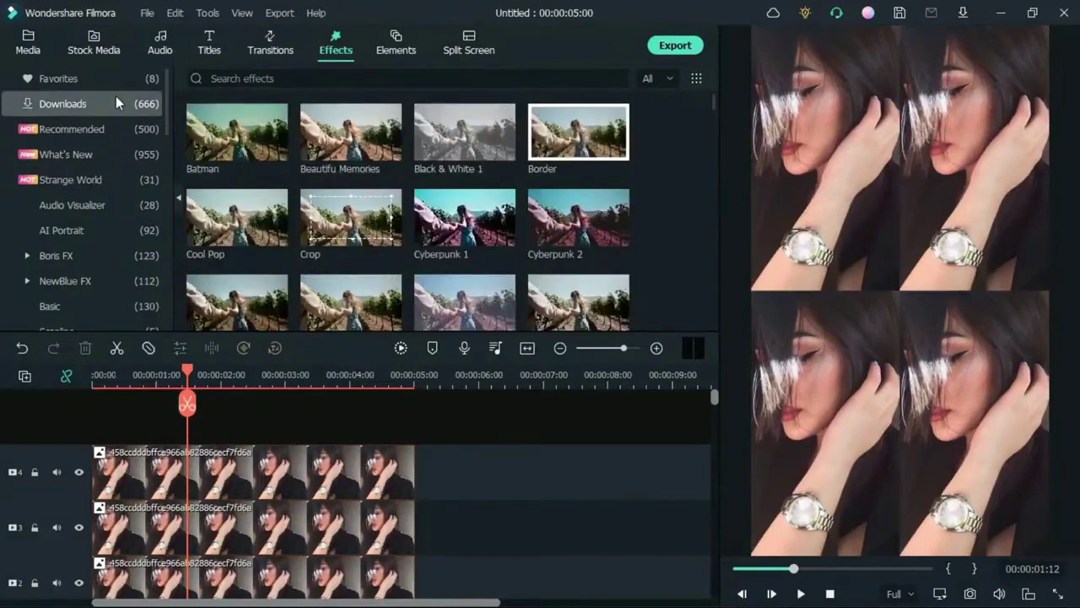
{"action": "left_click", "coordinate": [253, 79]}
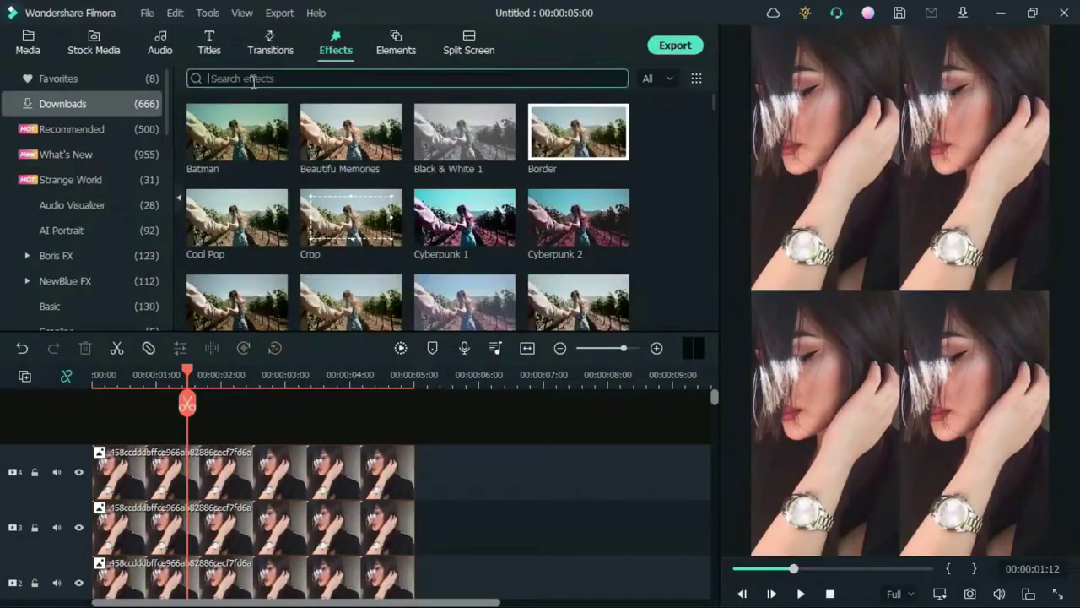
{"action": "type", "text": "spin blu"}
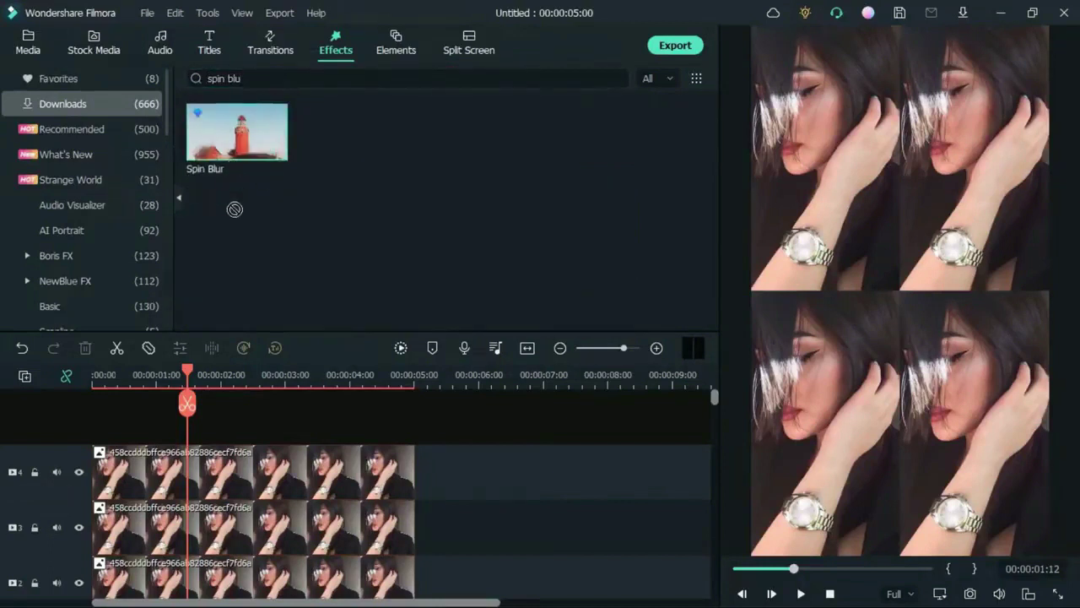
{"action": "left_click_drag", "start_coordinate": [164, 409], "coordinate": [93, 437]}
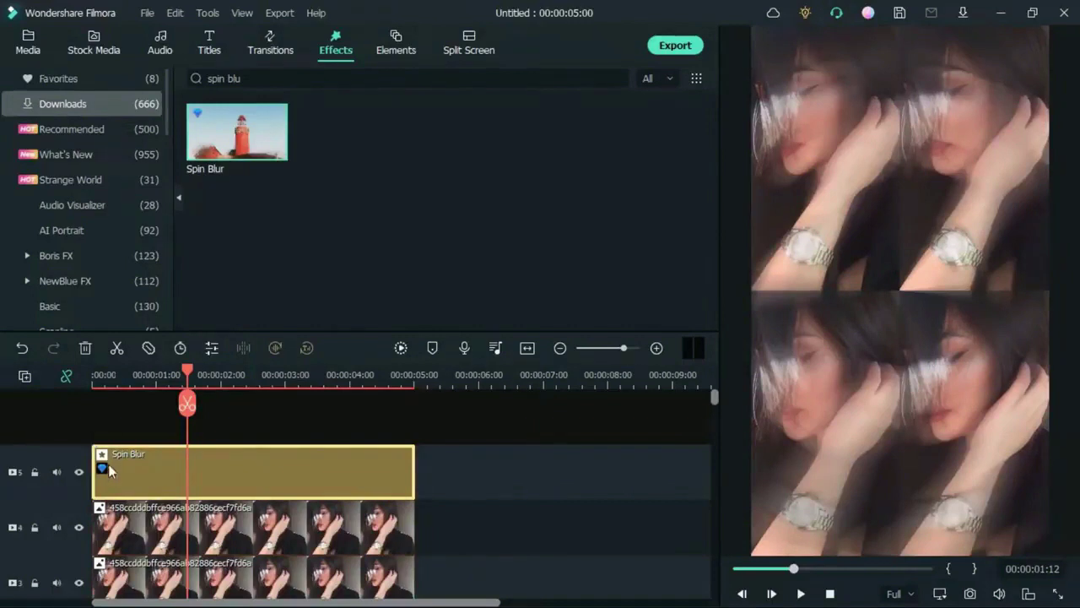
Step: Look through the Spin Blur effect's presets, keep the Blur preset, and confirm the settings
{"action": "double_click", "coordinate": [222, 472]}
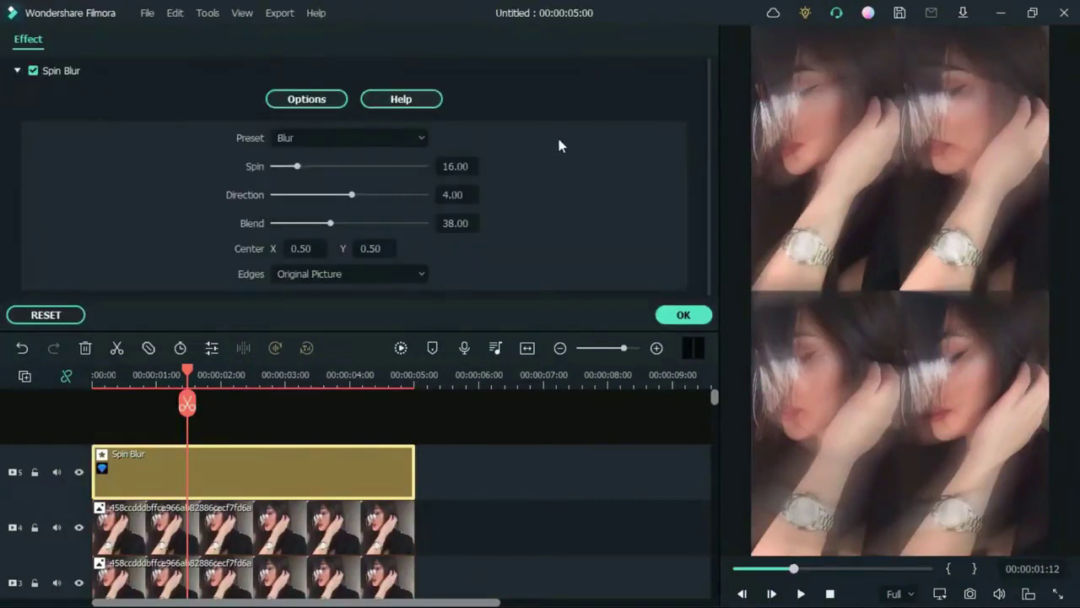
{"action": "left_click", "coordinate": [364, 142]}
{"action": "scroll", "coordinate": [363, 261], "scroll_direction": "down", "scroll_amount": 2}
{"action": "left_click", "coordinate": [315, 346]}
{"action": "left_click", "coordinate": [692, 316]}
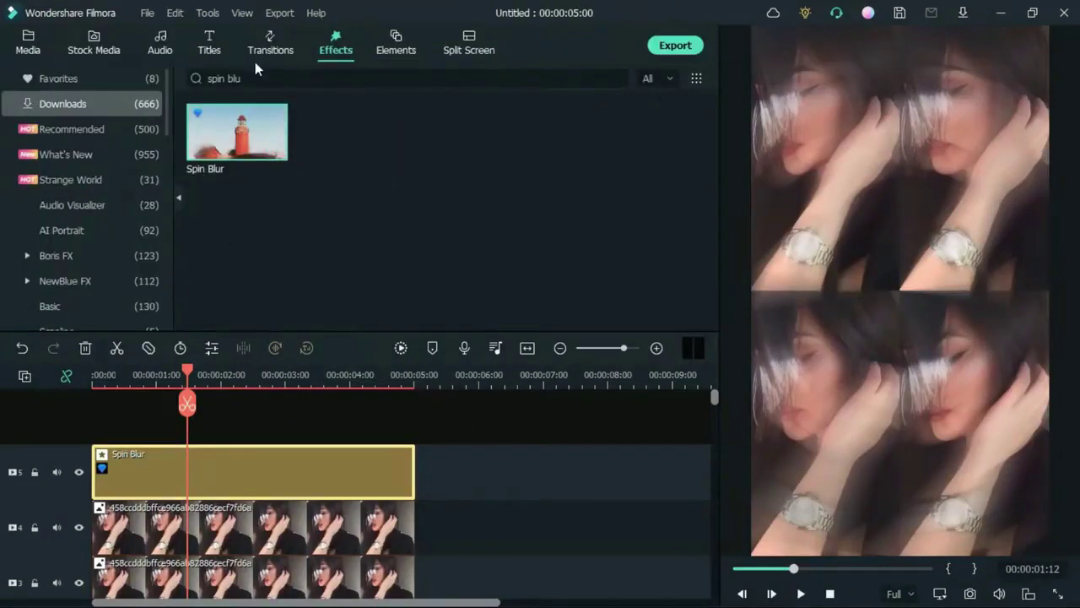
Step: Find Motion Blur among the downloaded effects, add it on a track above Spin Blur from 00:00, and accept its Bad Vision preset settings
{"action": "left_click", "coordinate": [191, 83]}
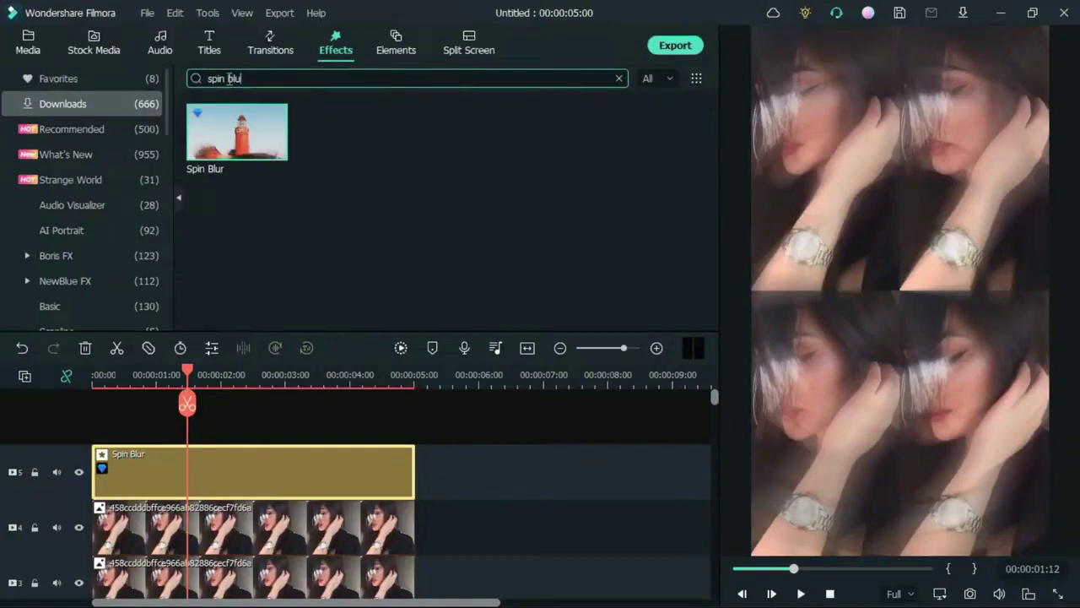
{"action": "left_click_drag", "start_coordinate": [253, 77], "coordinate": [201, 83]}
{"action": "type", "text": "motion blur"}
{"action": "key", "text": "Return"}
{"action": "left_click", "coordinate": [271, 79]}
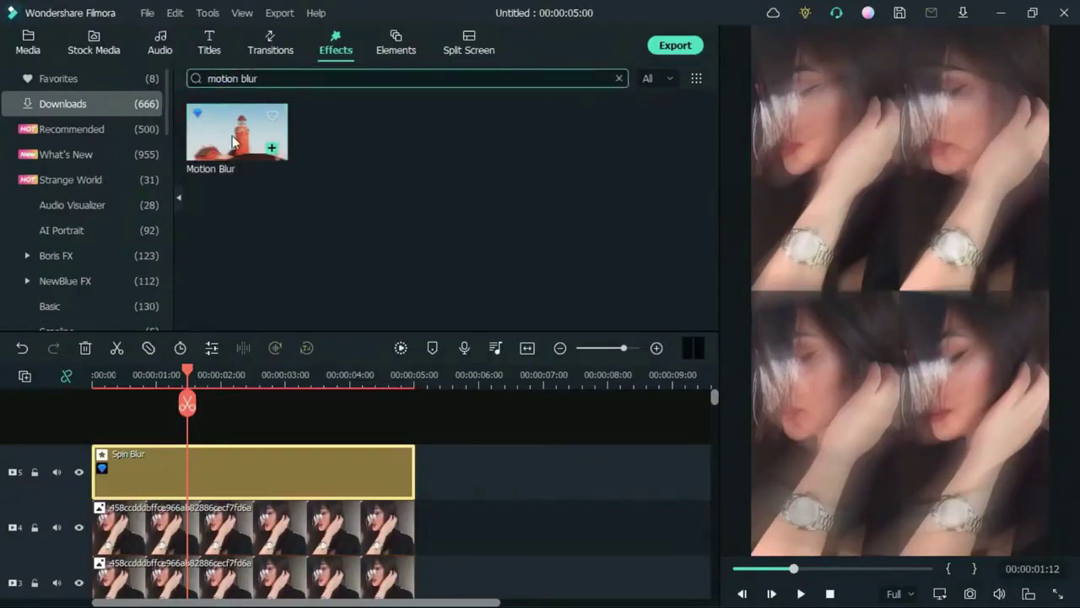
{"action": "left_click_drag", "start_coordinate": [236, 142], "coordinate": [101, 456]}
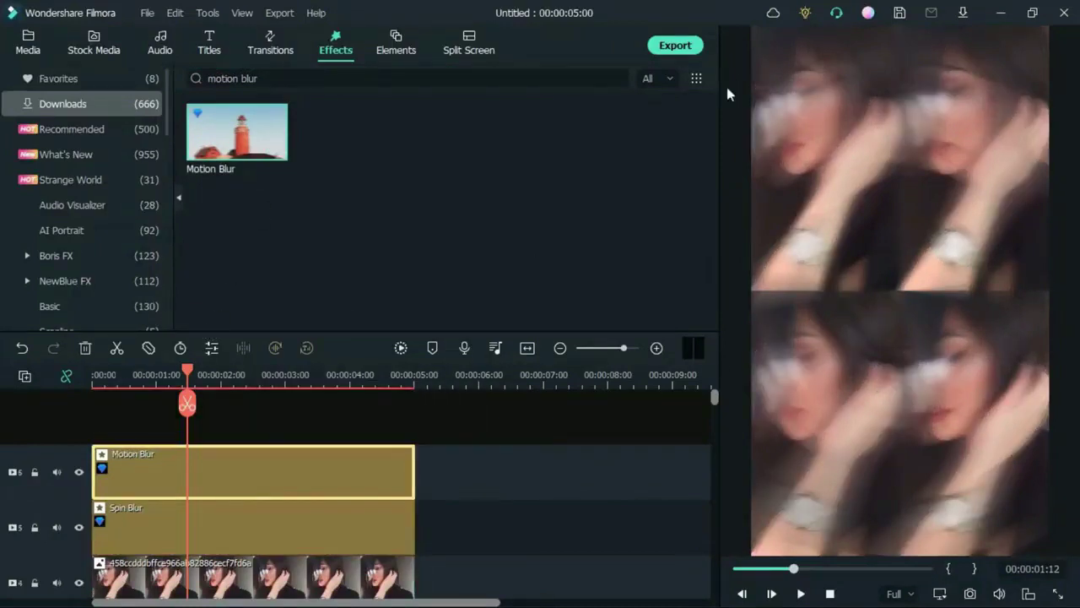
{"action": "double_click", "coordinate": [157, 464]}
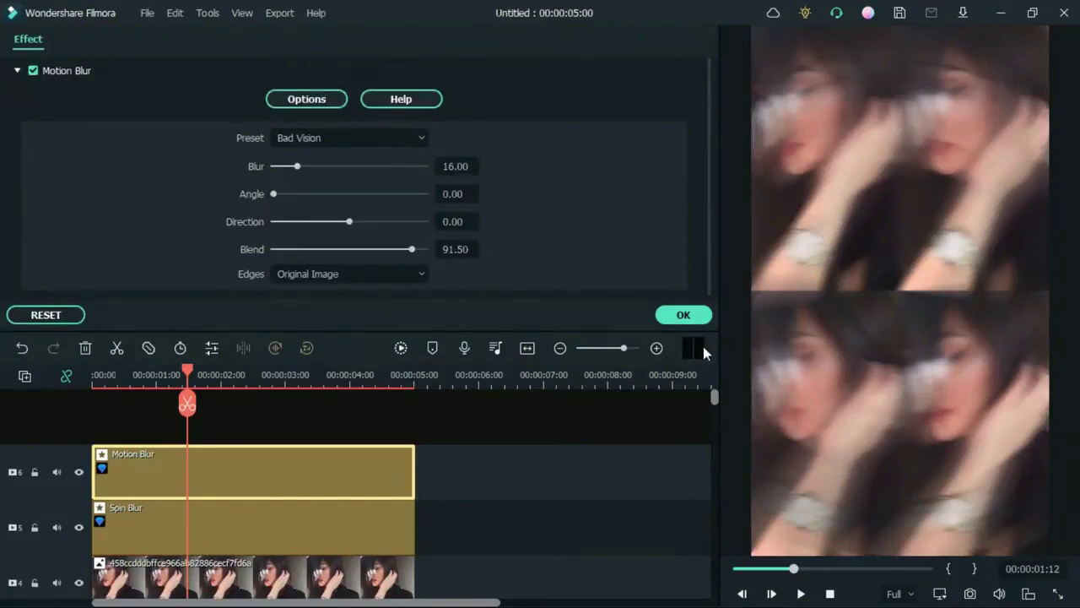
{"action": "left_click", "coordinate": [683, 317]}
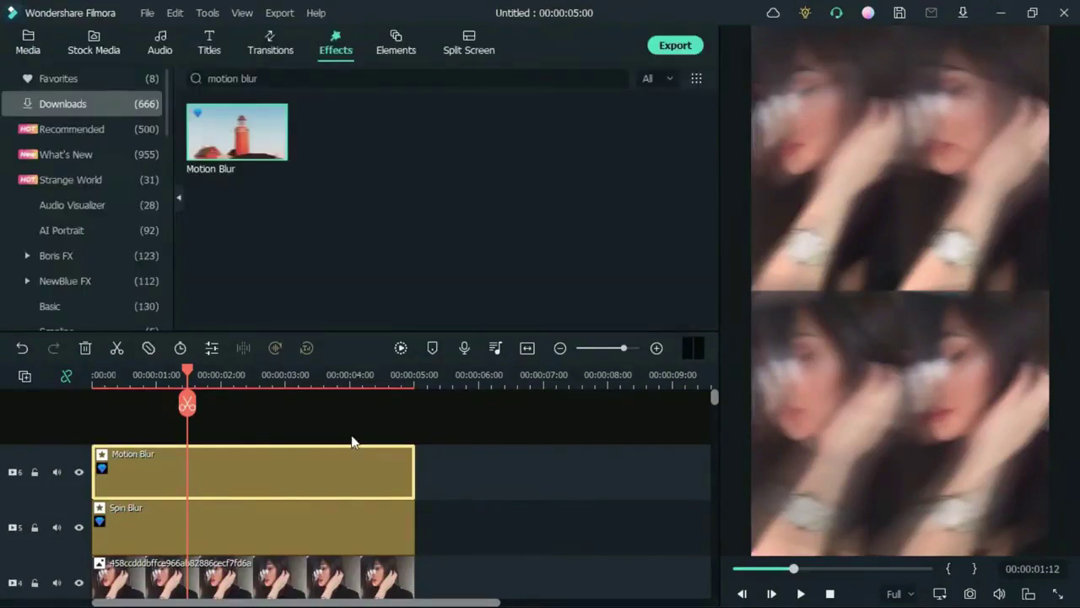
Step: Place the second photo (9c91d38b...) on a track above the Motion Blur effect from 00:00 and scale it to 50%
{"action": "left_click", "coordinate": [27, 38]}
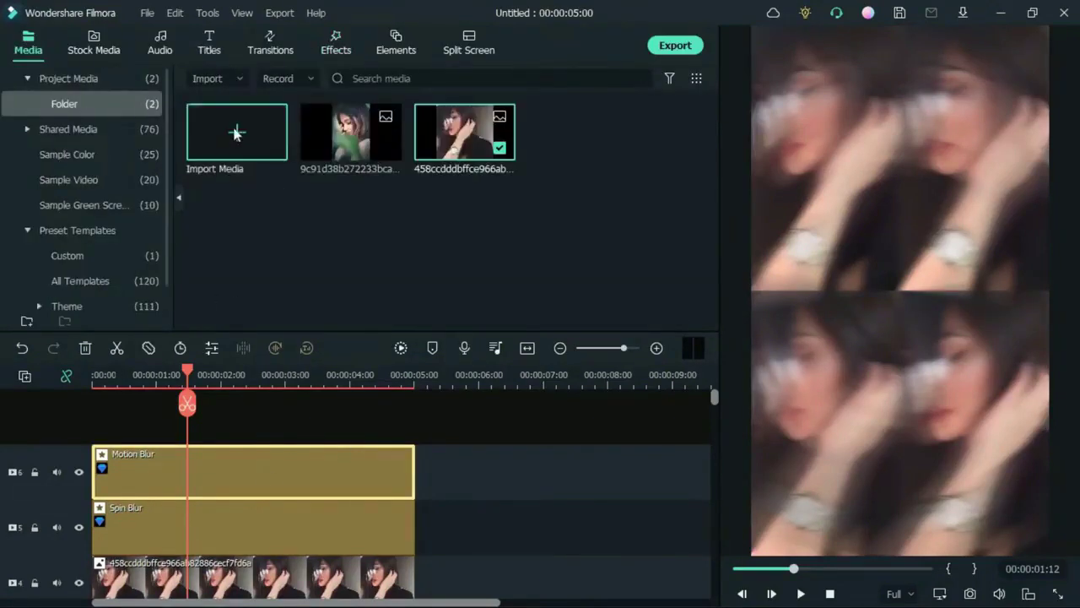
{"action": "left_click_drag", "start_coordinate": [484, 391], "coordinate": [78, 428]}
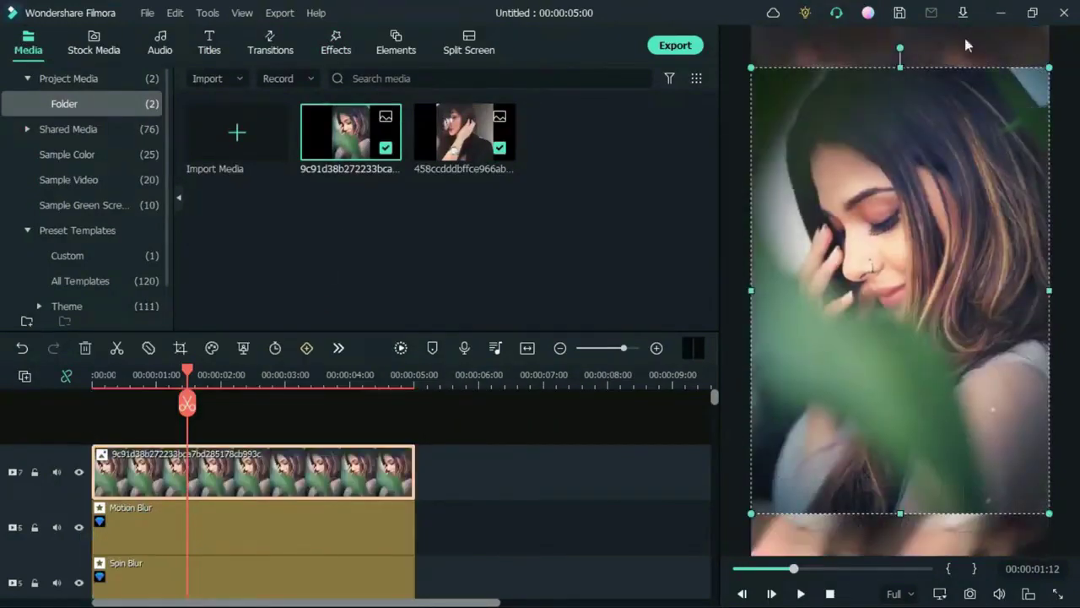
{"action": "double_click", "coordinate": [249, 491]}
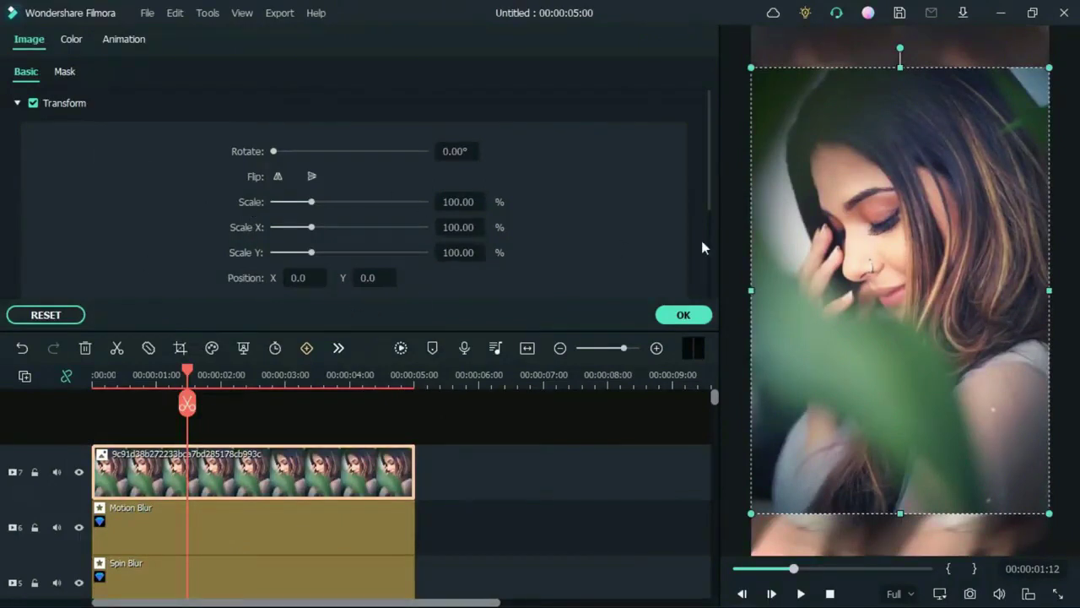
{"action": "left_click", "coordinate": [458, 201]}
{"action": "type", "text": "50"}
{"action": "key", "text": "Return"}
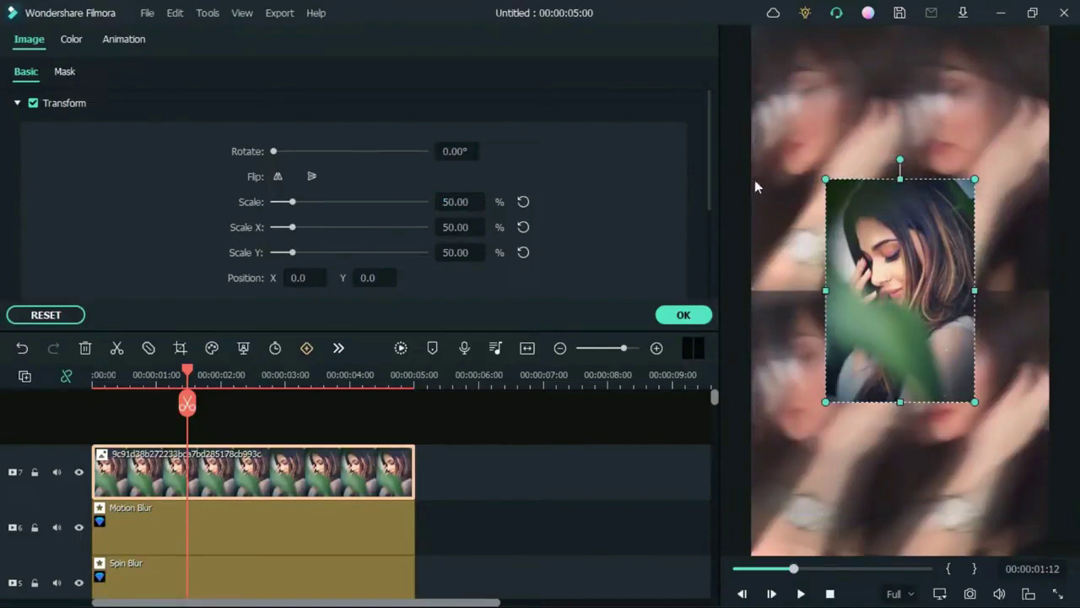
Step: Enable a drop shadow on the centre photo with distance 0, blur 100 and opacity 100, confirm it, and leave the photo selected
{"action": "left_click_drag", "start_coordinate": [711, 189], "coordinate": [720, 300]}
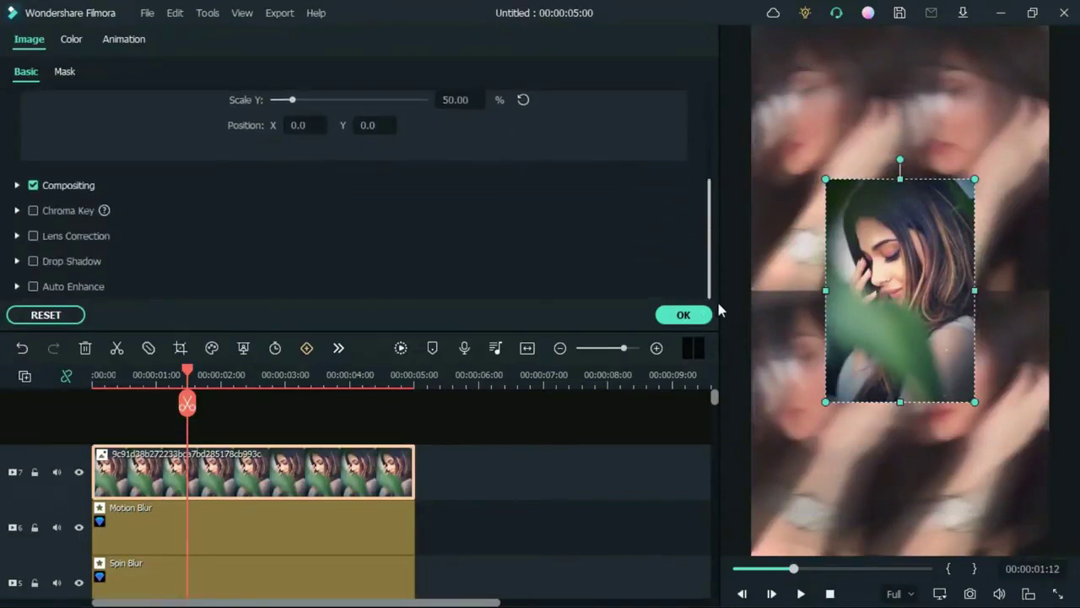
{"action": "left_click", "coordinate": [33, 260]}
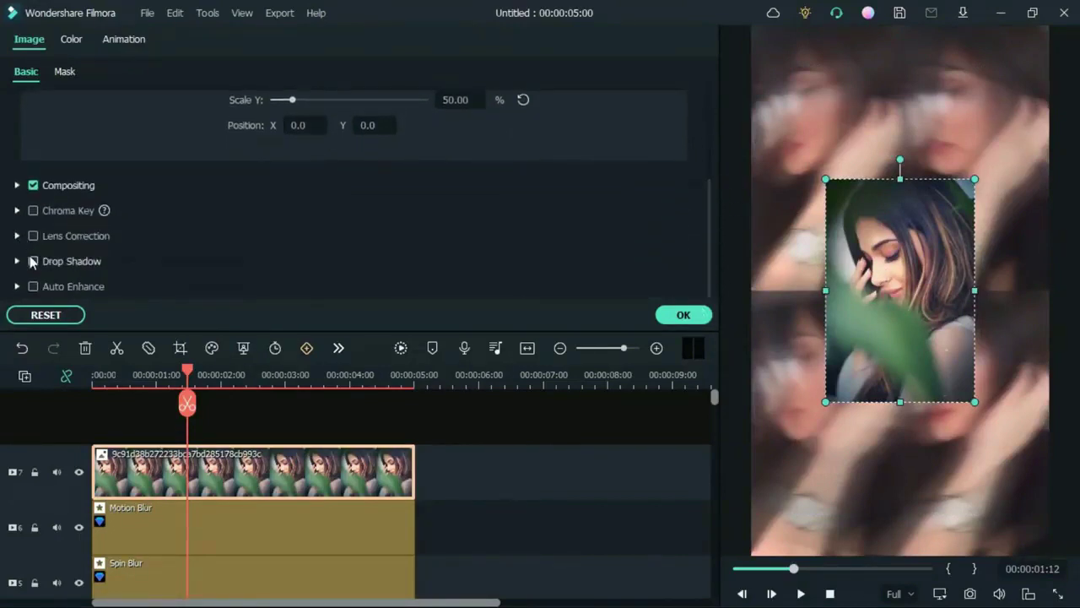
{"action": "scroll", "coordinate": [196, 245], "scroll_direction": "up", "scroll_amount": 4}
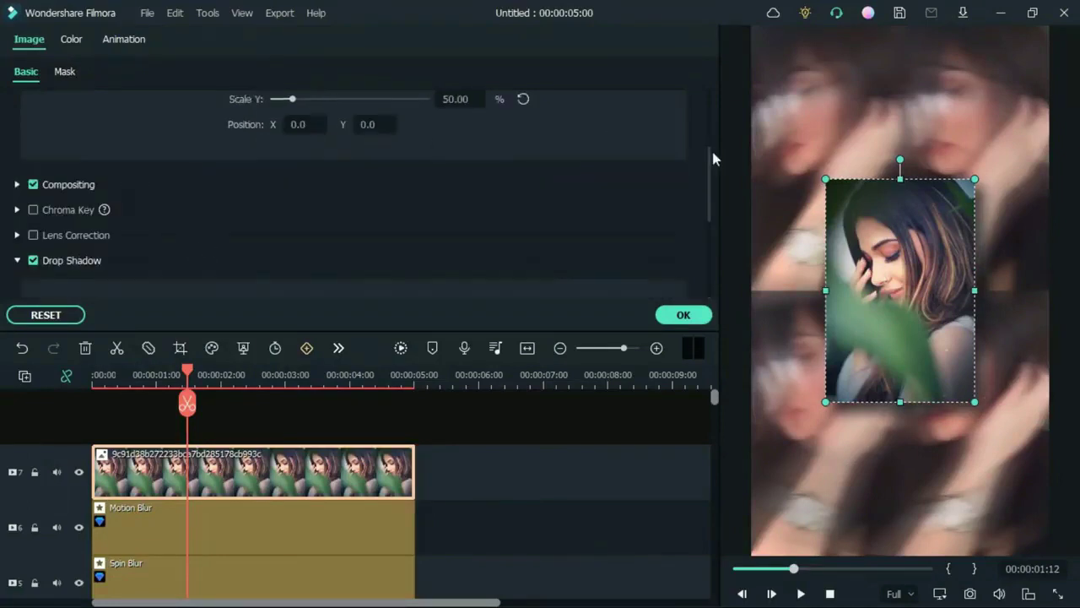
{"action": "scroll", "coordinate": [709, 202], "scroll_direction": "down", "scroll_amount": 4}
{"action": "left_click_drag", "start_coordinate": [293, 126], "coordinate": [450, 150]}
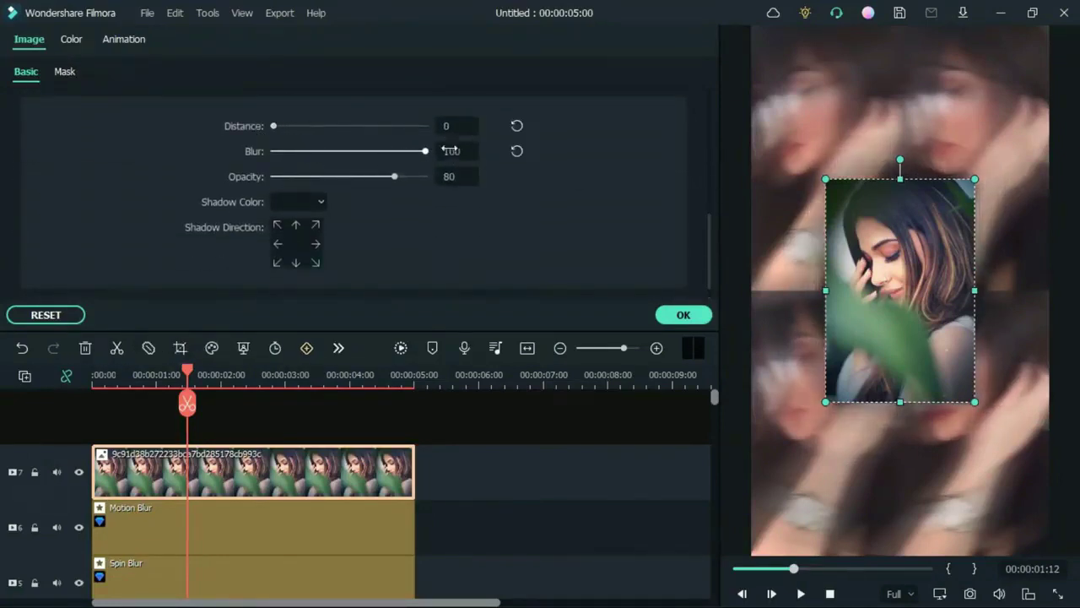
{"action": "left_click_drag", "start_coordinate": [397, 181], "coordinate": [433, 177]}
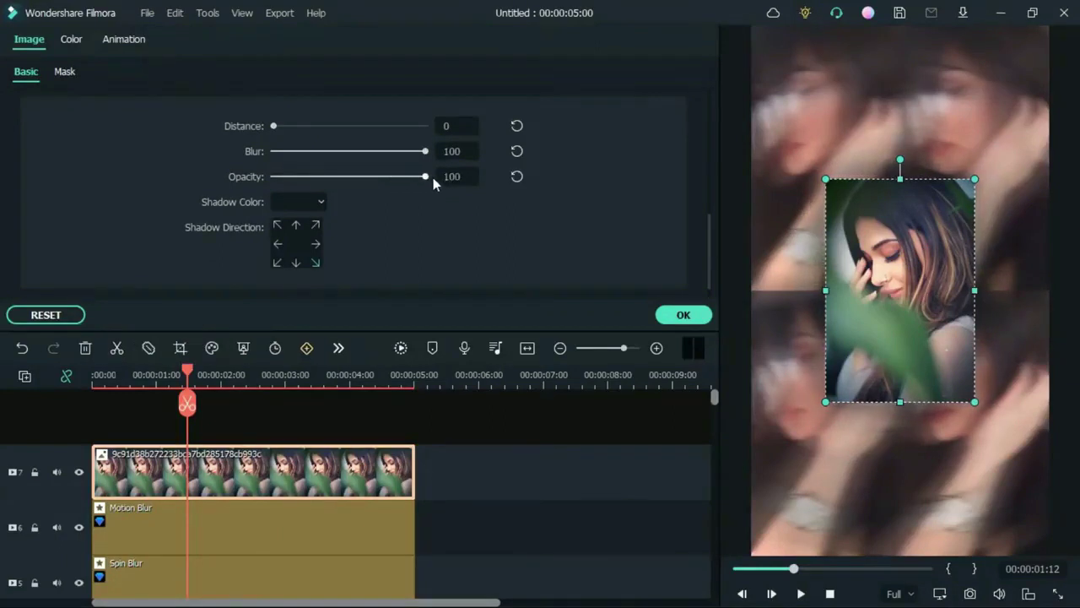
{"action": "left_click", "coordinate": [683, 314]}
{"action": "left_click", "coordinate": [835, 410]}
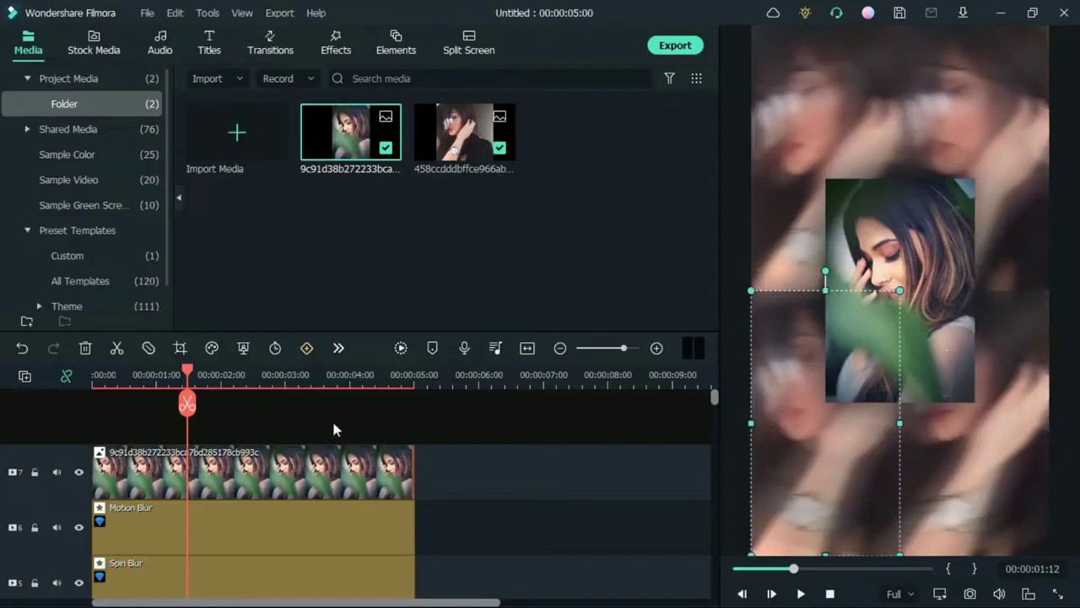
{"action": "double_click", "coordinate": [239, 485]}
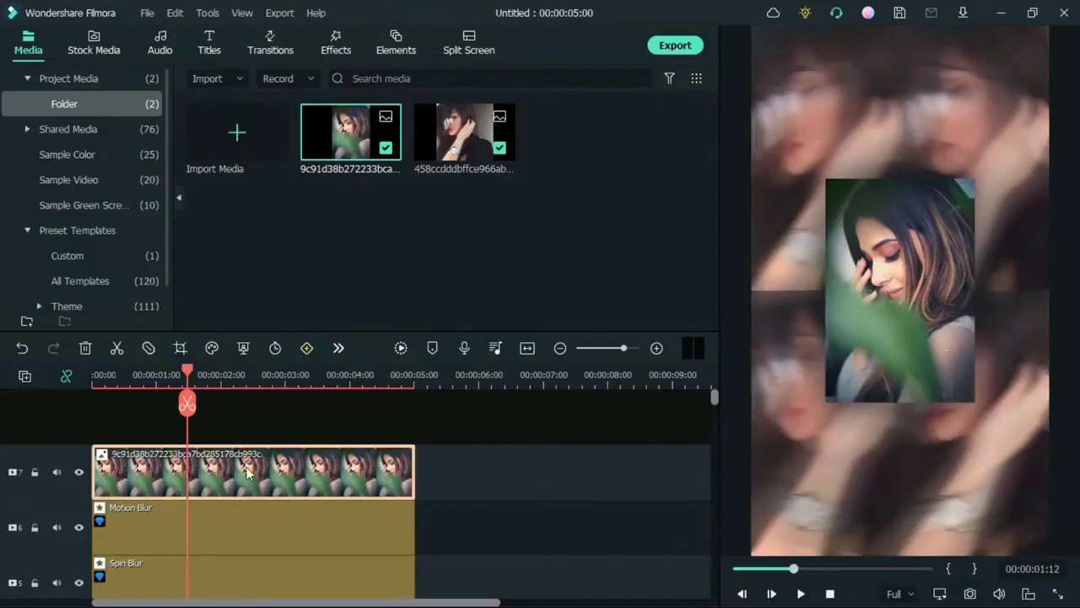
{"action": "left_click", "coordinate": [683, 315]}
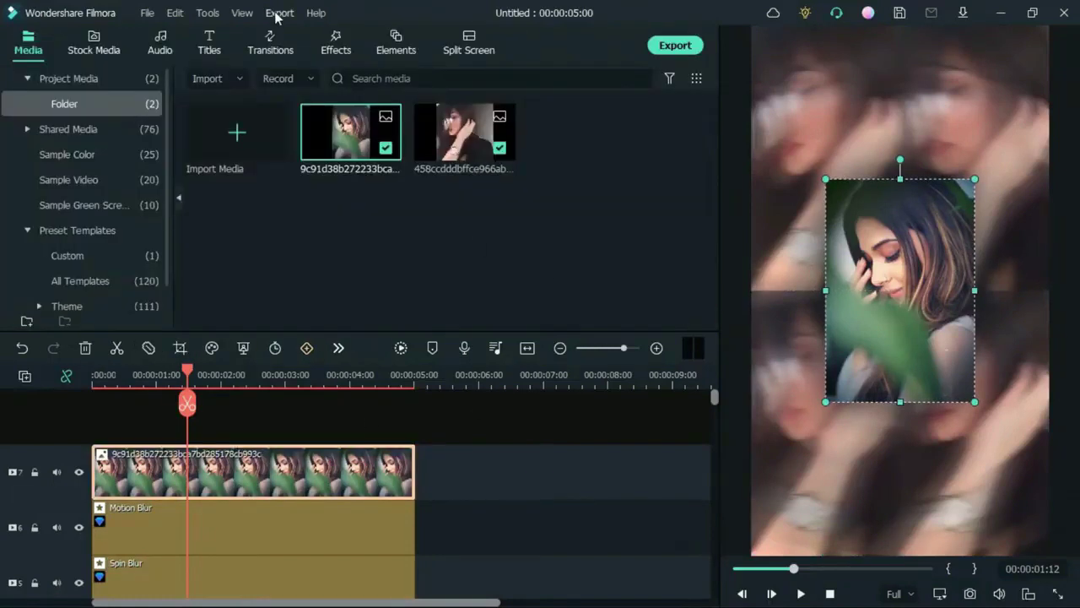
Step: Find Spin Blur among the downloaded effects and apply it directly to the centre photo's clip
{"action": "left_click", "coordinate": [336, 44]}
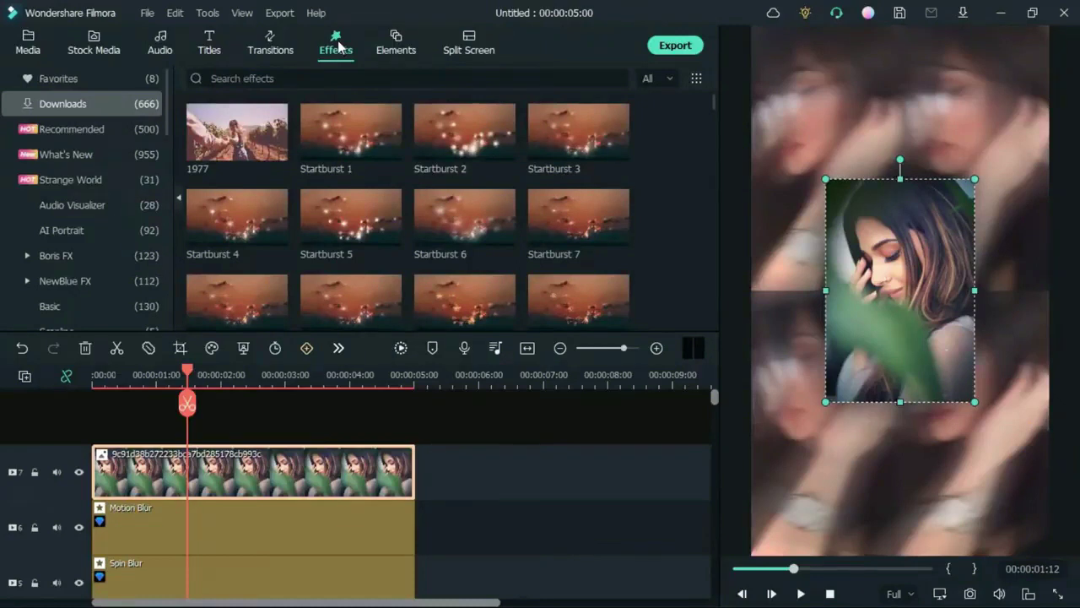
{"action": "left_click", "coordinate": [312, 79]}
{"action": "type", "text": "spin"}
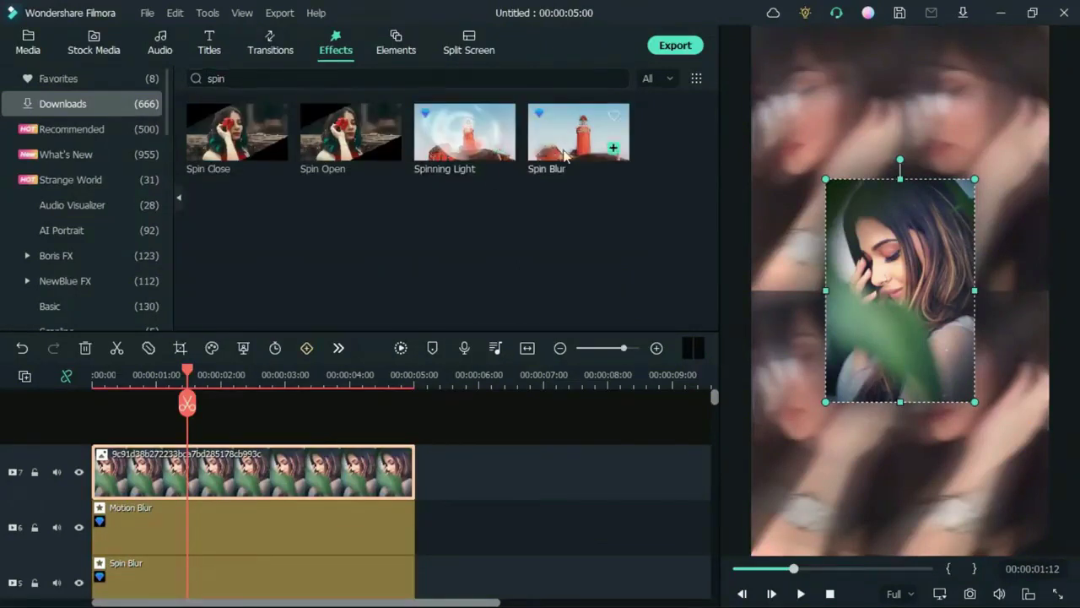
{"action": "left_click_drag", "start_coordinate": [614, 149], "coordinate": [216, 483]}
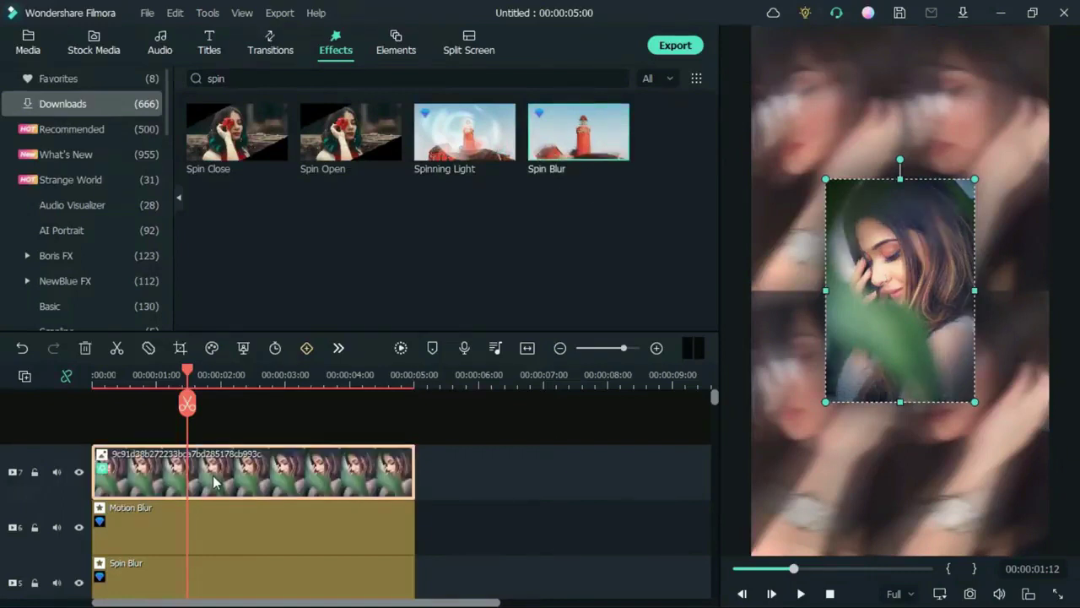
Step: Set the spin amount of the centre photo's Spin Blur effect to 2.60 and confirm
{"action": "double_click", "coordinate": [204, 482]}
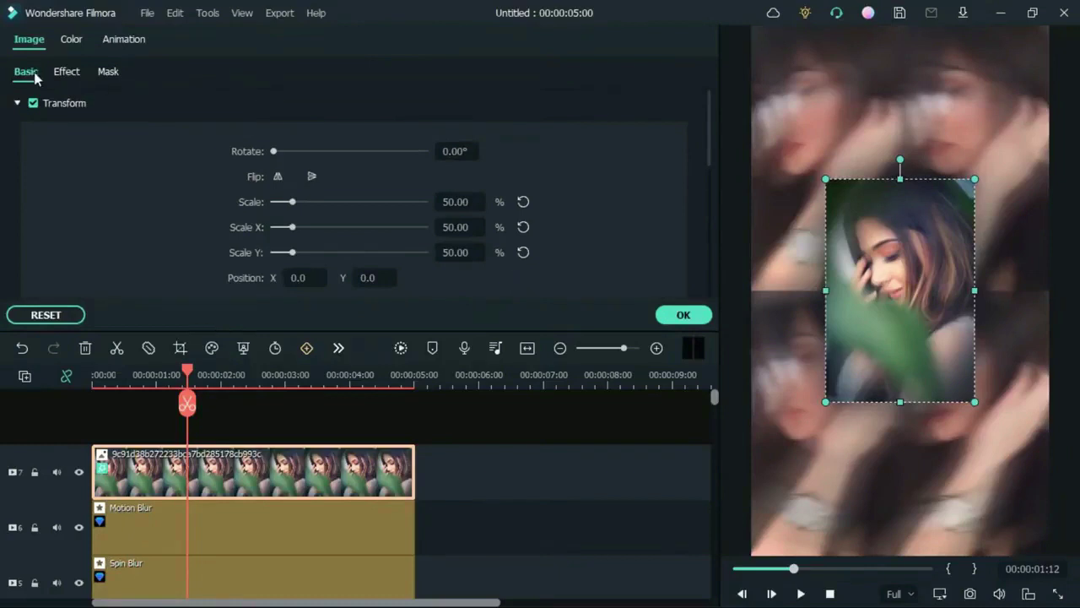
{"action": "left_click", "coordinate": [66, 71]}
{"action": "left_click_drag", "start_coordinate": [457, 200], "coordinate": [435, 202]}
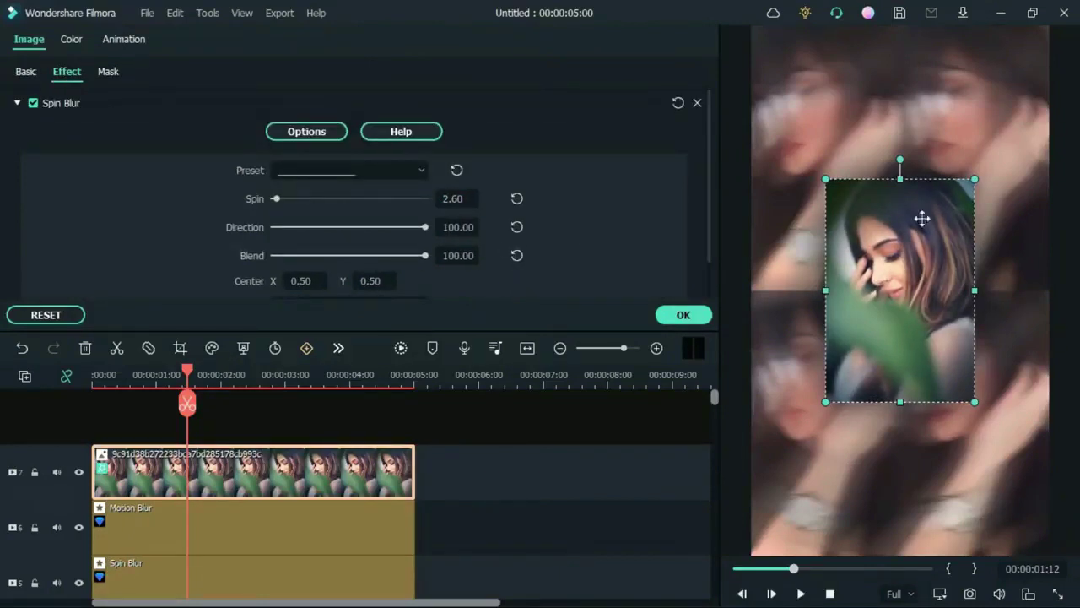
{"action": "left_click", "coordinate": [683, 315]}
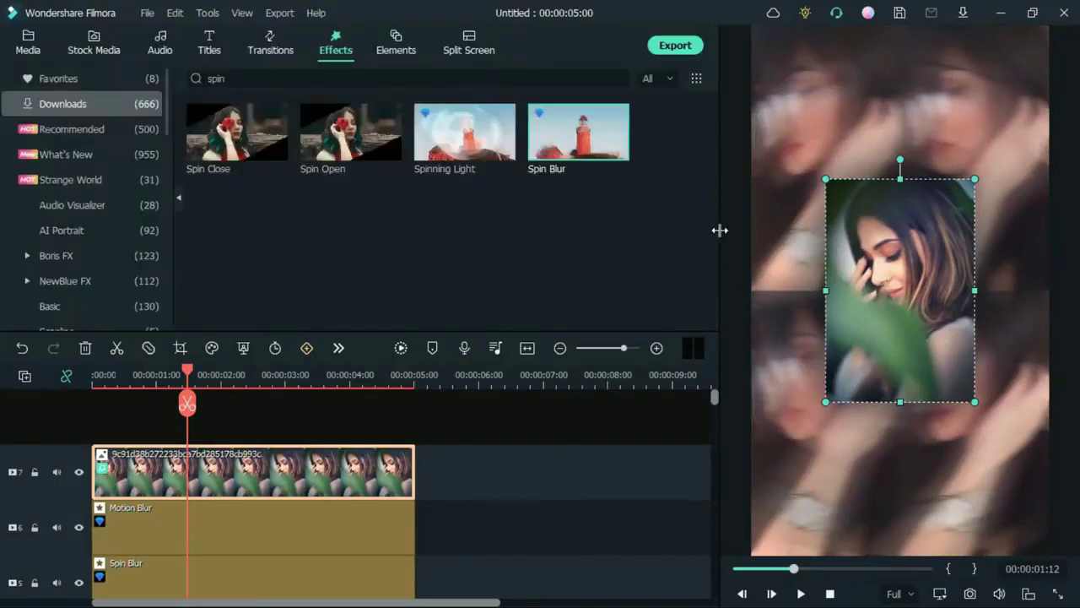
Step: Move the separate Motion Blur and Spin Blur clips together onto tracks above the centre photo, starting at 00:00
{"action": "double_click", "coordinate": [813, 403]}
{"action": "scroll", "coordinate": [333, 481], "scroll_direction": "down", "scroll_amount": 3}
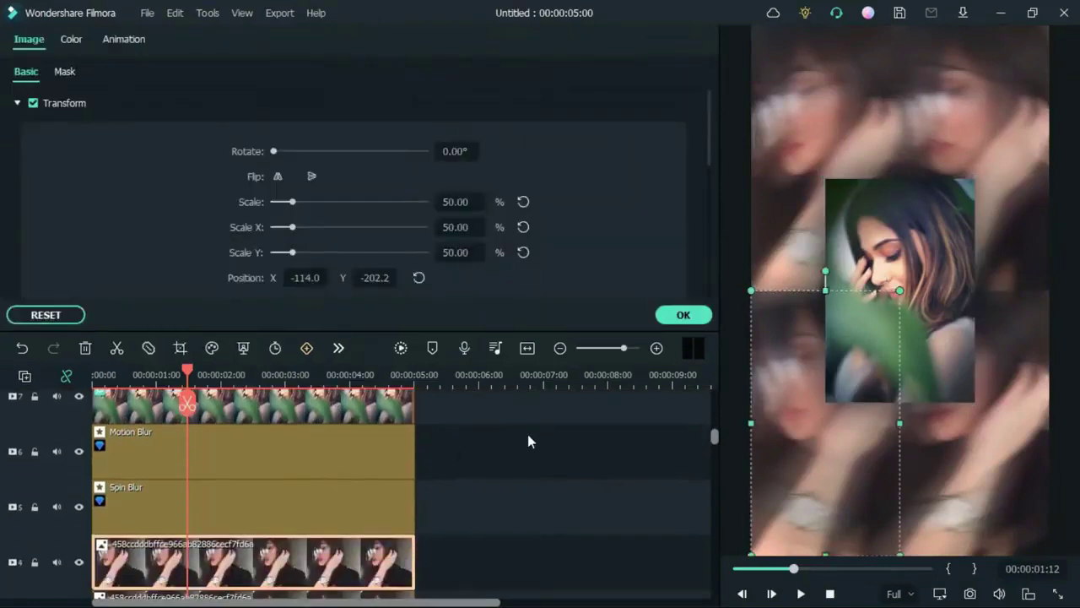
{"action": "left_click_drag", "start_coordinate": [511, 433], "coordinate": [361, 494]}
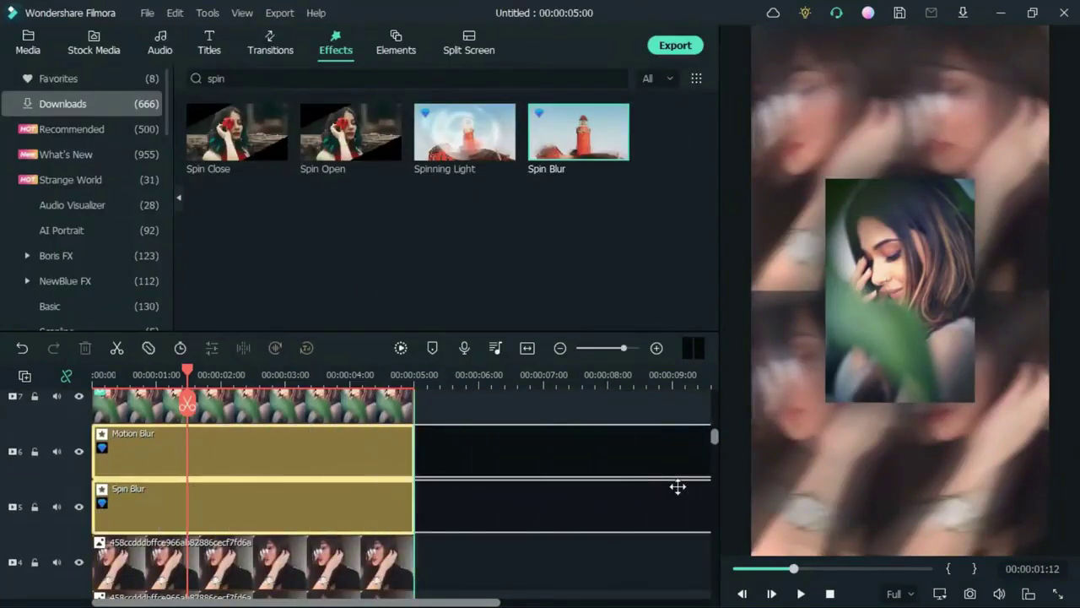
{"action": "left_click_drag", "start_coordinate": [214, 506], "coordinate": [189, 499]}
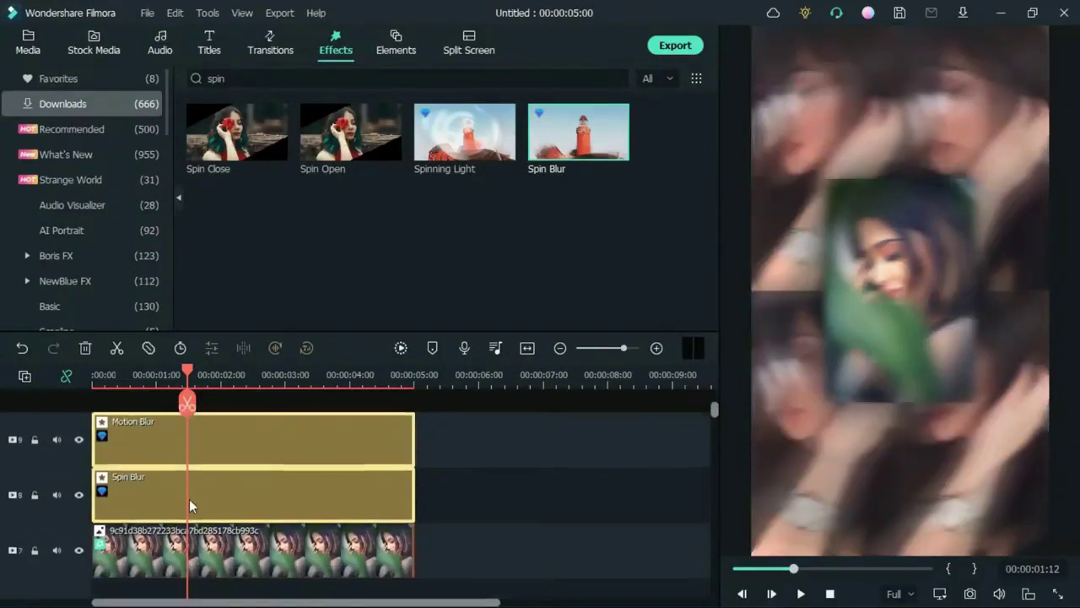
{"action": "scroll", "coordinate": [189, 499], "scroll_direction": "down", "scroll_amount": 1}
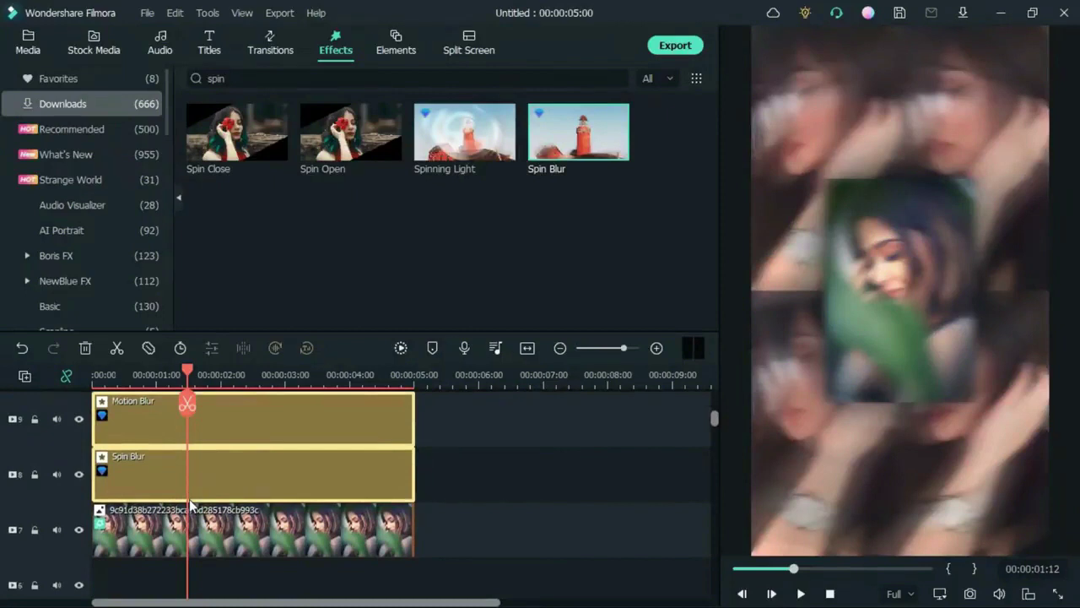
{"action": "scroll", "coordinate": [190, 505], "scroll_direction": "down", "scroll_amount": 3}
{"action": "scroll", "coordinate": [353, 440], "scroll_direction": "up", "scroll_amount": 4}
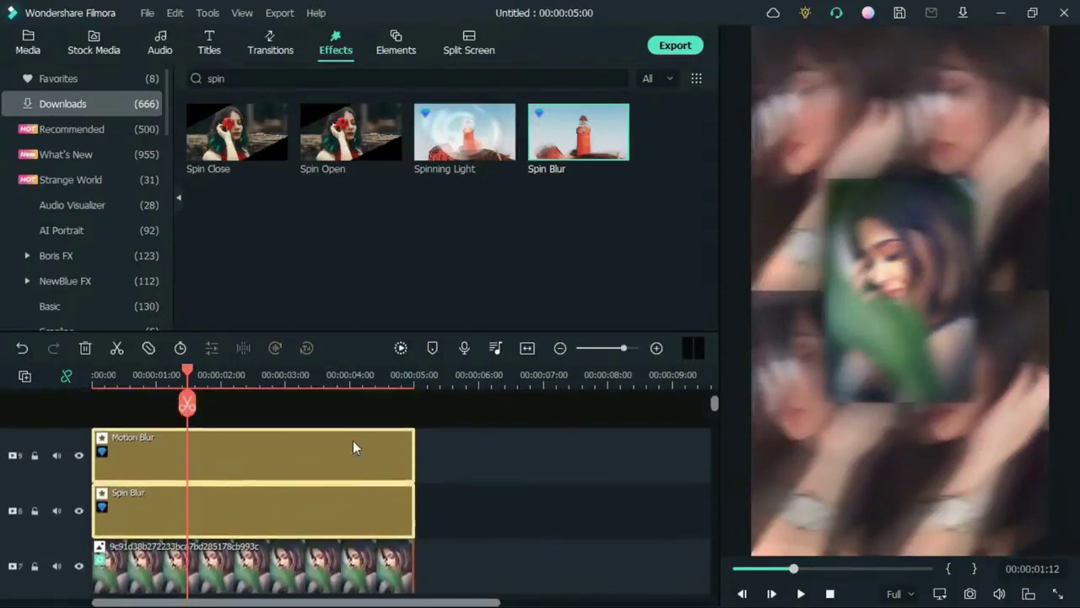
Step: Add the second photo again on a new track above the moved effects, starting at 00:00, and scale it to 50%
{"action": "left_click", "coordinate": [245, 592]}
{"action": "left_click", "coordinate": [28, 41]}
{"action": "left_click_drag", "start_coordinate": [384, 135], "coordinate": [139, 420]}
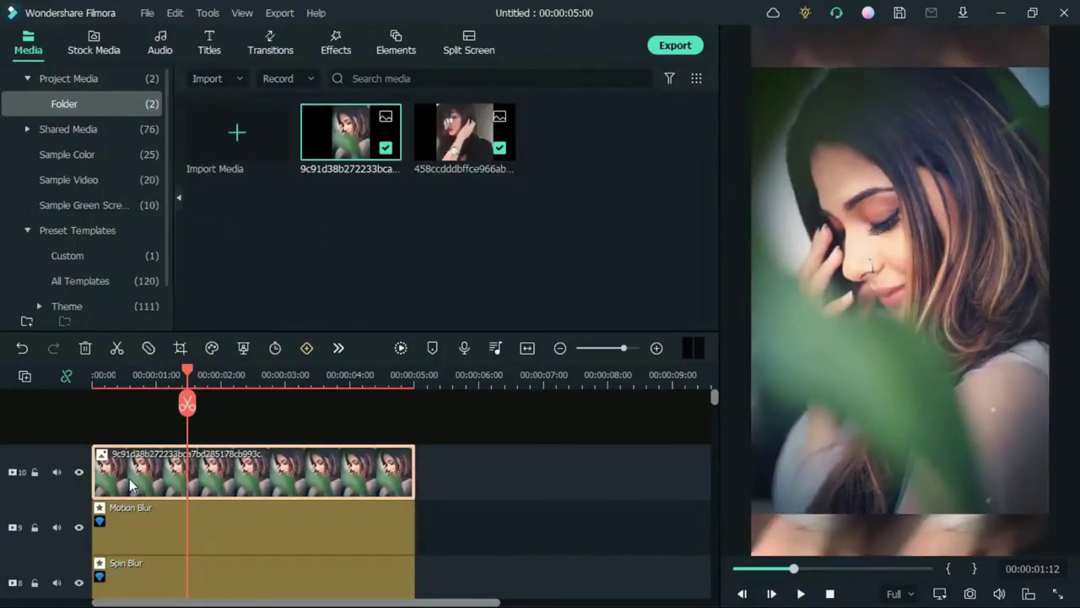
{"action": "double_click", "coordinate": [131, 484]}
{"action": "left_click", "coordinate": [469, 203]}
{"action": "type", "text": "50"}
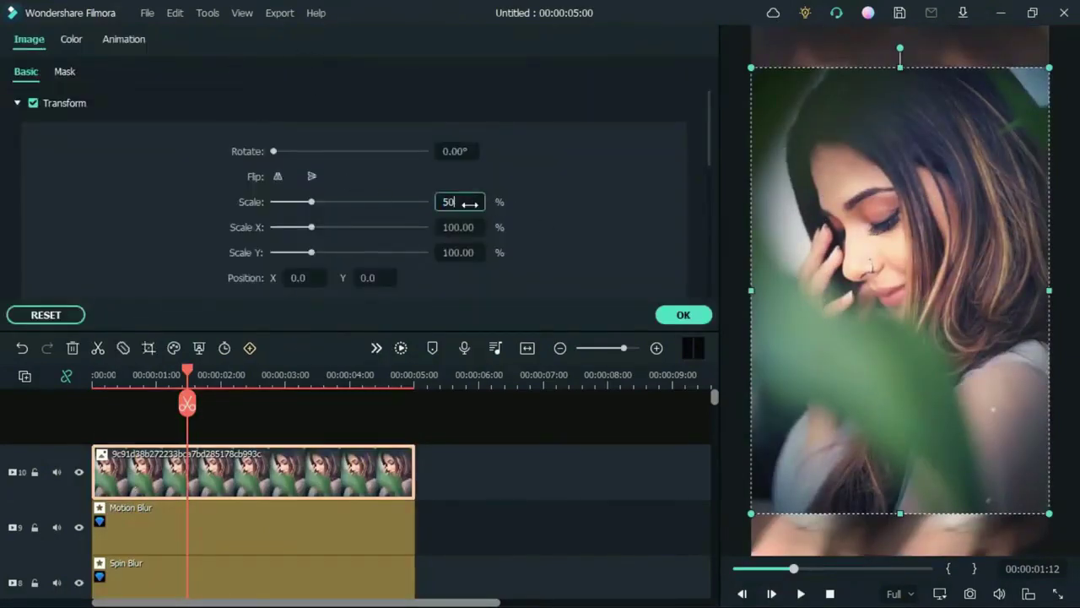
{"action": "key", "text": "Return"}
Step: Apply a rectangle mask to the top photo copy and resize it to about 59% width and 93% height, just inside the photo's edges
{"action": "left_click", "coordinate": [68, 74]}
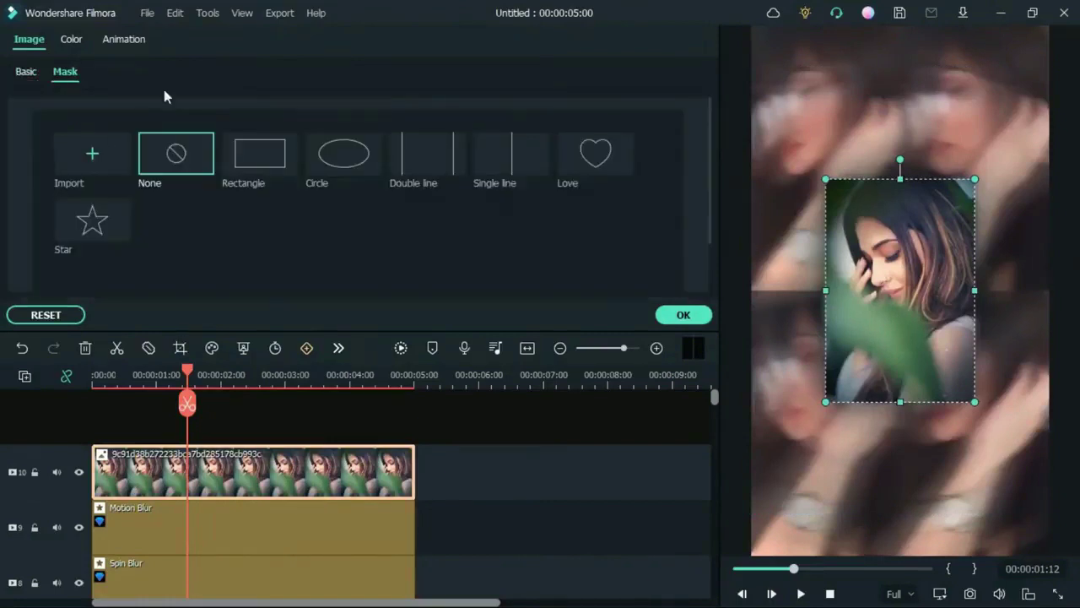
{"action": "left_click", "coordinate": [261, 155]}
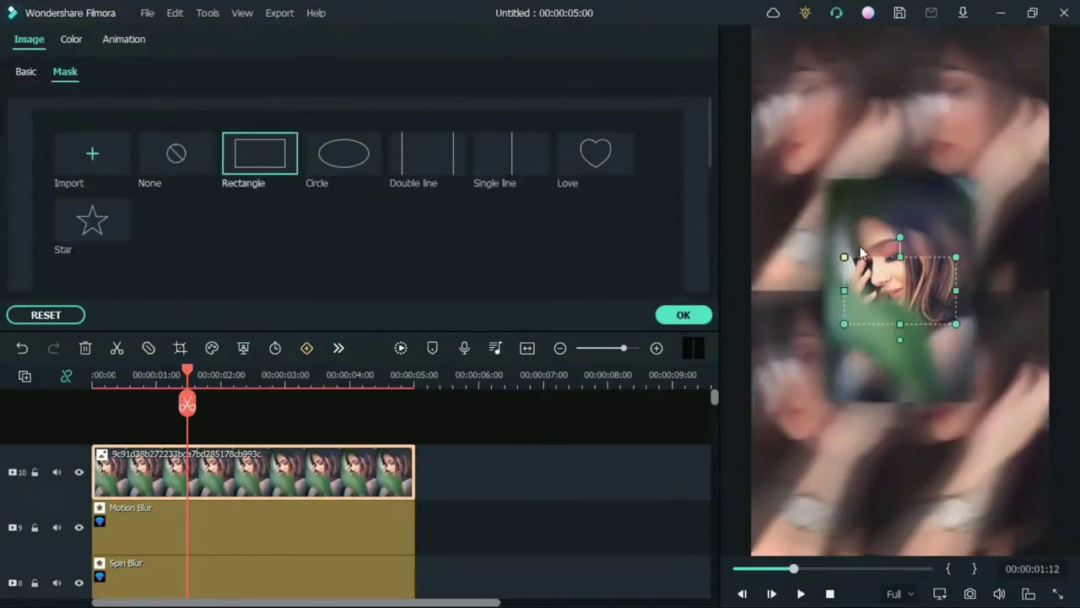
{"action": "left_click_drag", "start_coordinate": [901, 328], "coordinate": [907, 394]}
{"action": "left_click_drag", "start_coordinate": [956, 290], "coordinate": [966, 291]}
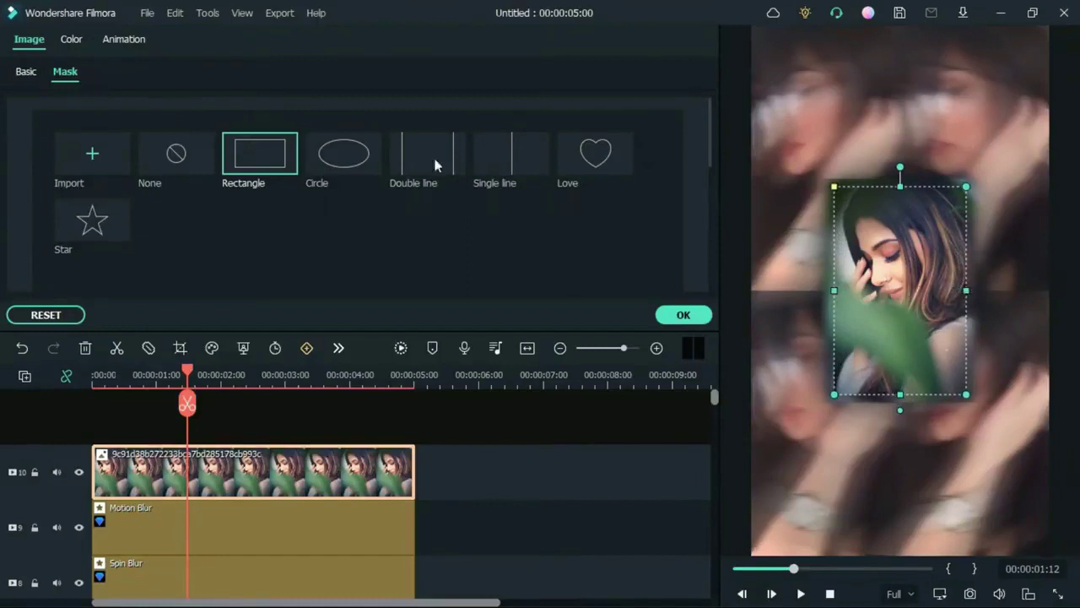
Step: Try a blur strength of 2% on the top photo's rectangle mask
{"action": "scroll", "coordinate": [702, 241], "scroll_direction": "down", "scroll_amount": 6}
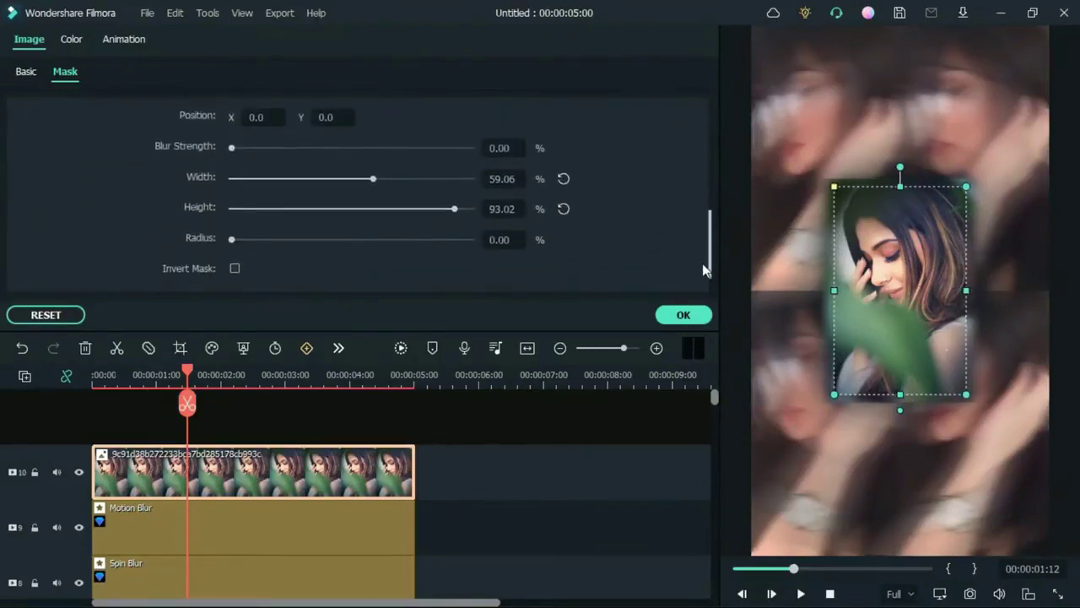
{"action": "left_click", "coordinate": [498, 147]}
{"action": "type", "text": "2"}
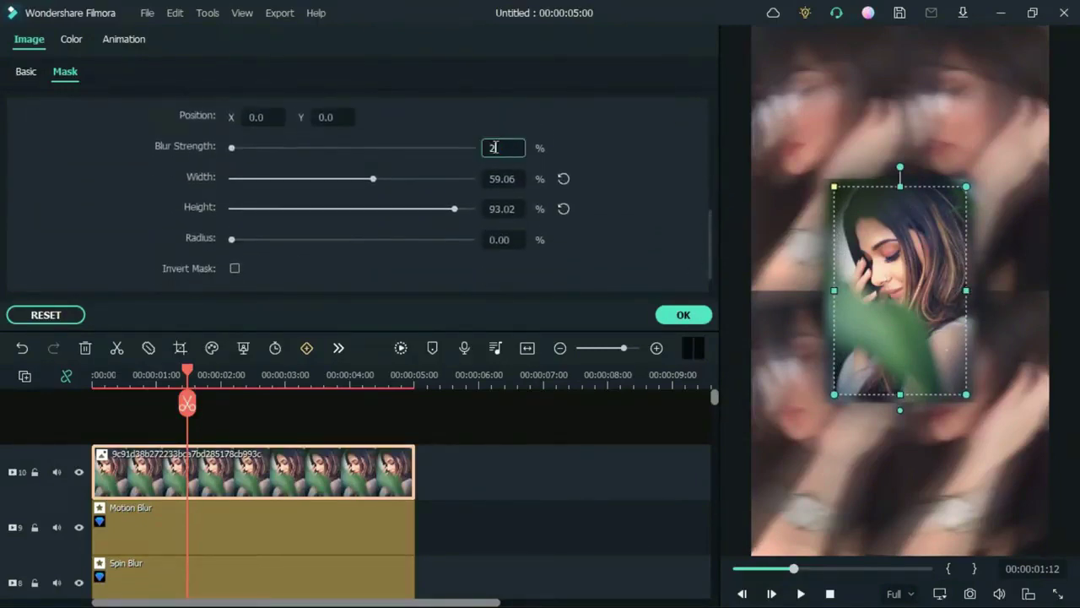
{"action": "key", "text": "Return"}
{"action": "left_click", "coordinate": [822, 277]}
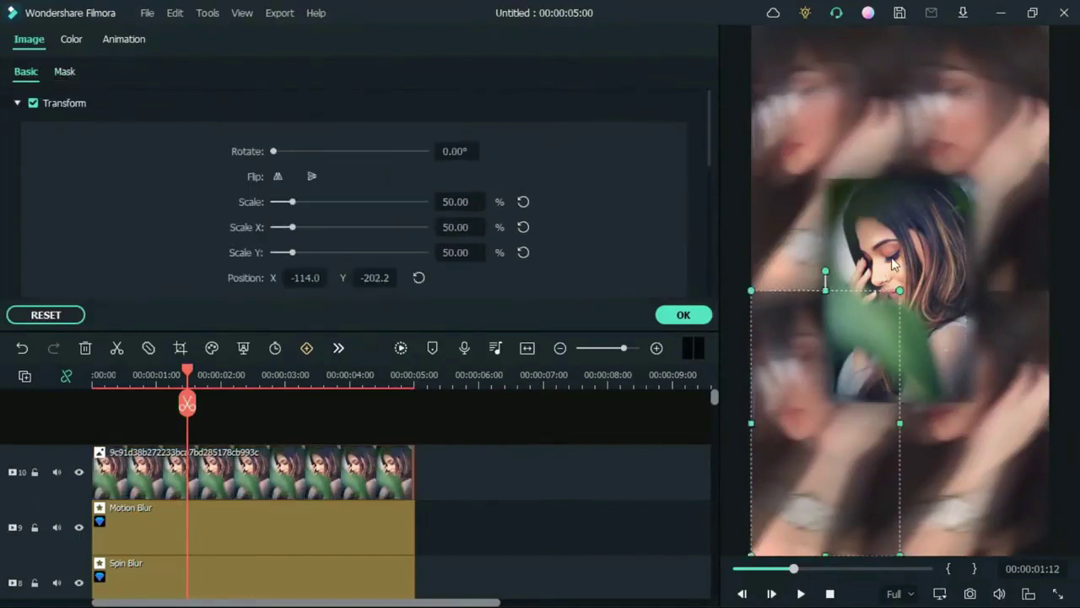
Step: Set the blur strength of the top photo's rectangle mask to 10% and confirm
{"action": "left_click", "coordinate": [519, 148]}
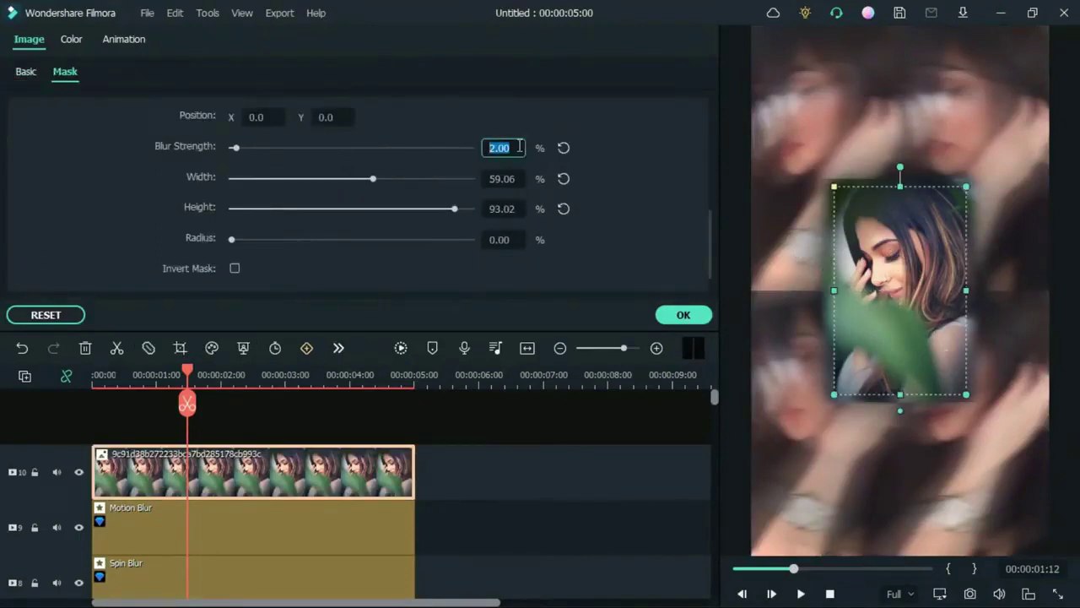
{"action": "type", "text": "10"}
{"action": "key", "text": "Return"}
{"action": "left_click", "coordinate": [808, 337]}
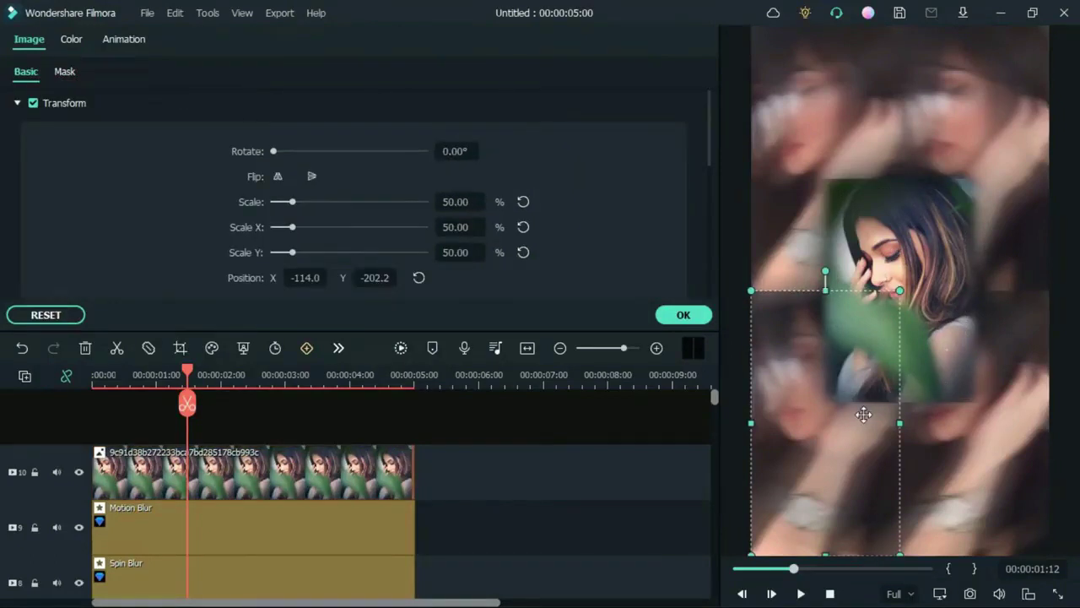
{"action": "left_click", "coordinate": [778, 329]}
{"action": "left_click", "coordinate": [683, 315]}
Step: Add the second photo on track 6 below the centre photo, starting at 00:00, and scale it to 131%
{"action": "scroll", "coordinate": [496, 460], "scroll_direction": "down", "scroll_amount": 5}
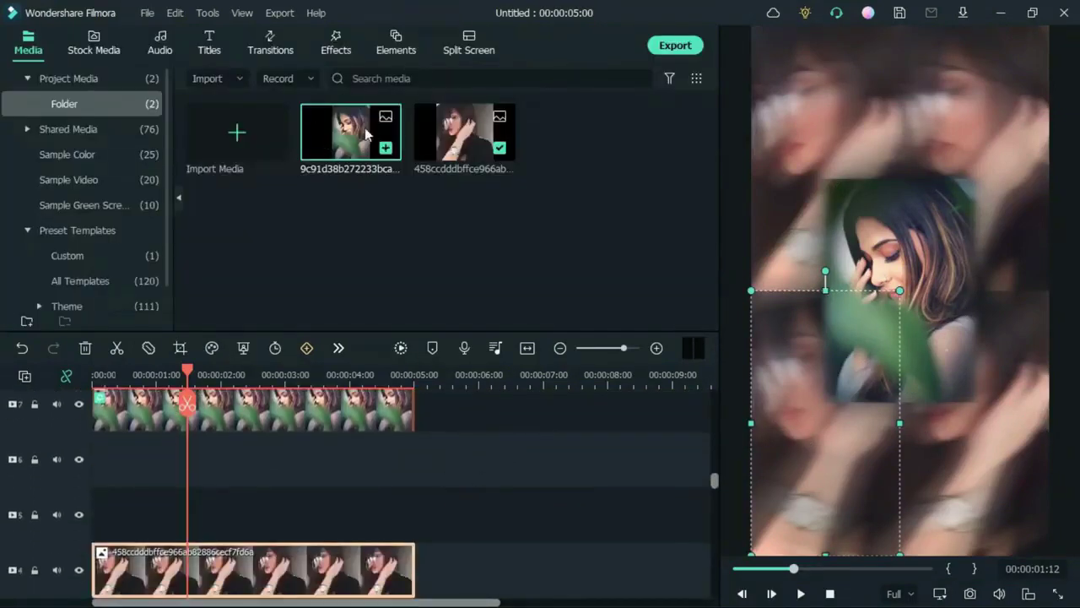
{"action": "left_click_drag", "start_coordinate": [350, 137], "coordinate": [97, 477]}
{"action": "double_click", "coordinate": [157, 479]}
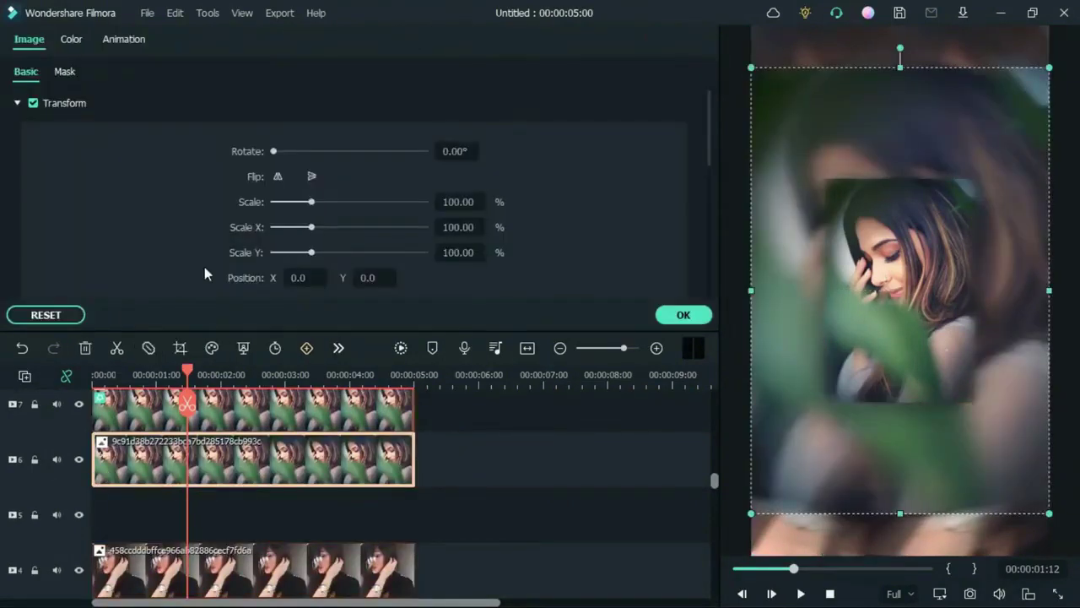
{"action": "left_click_drag", "start_coordinate": [312, 203], "coordinate": [324, 209]}
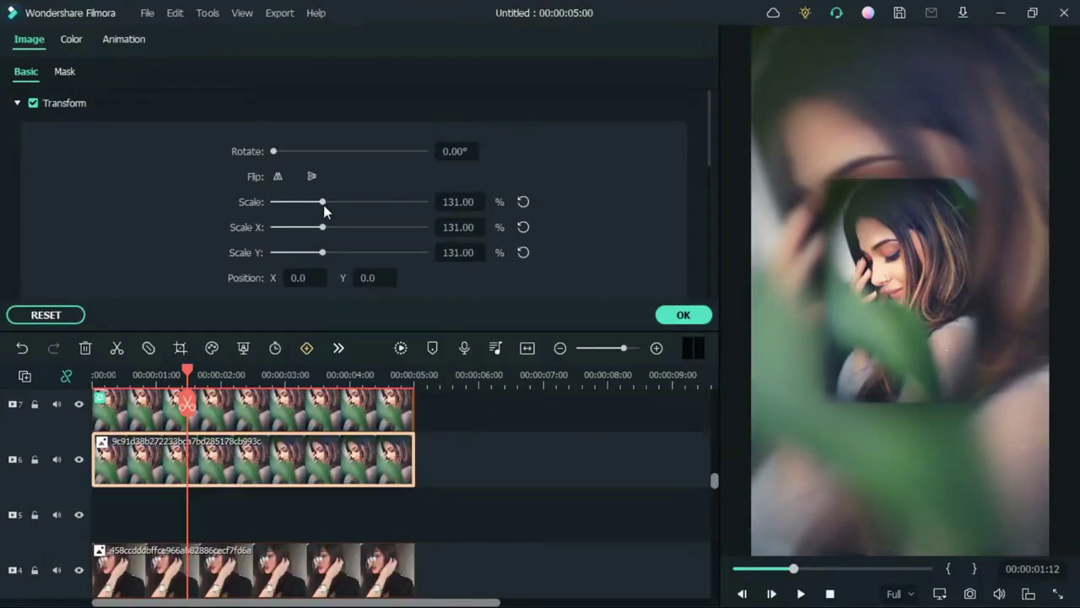
{"action": "left_click", "coordinate": [685, 314]}
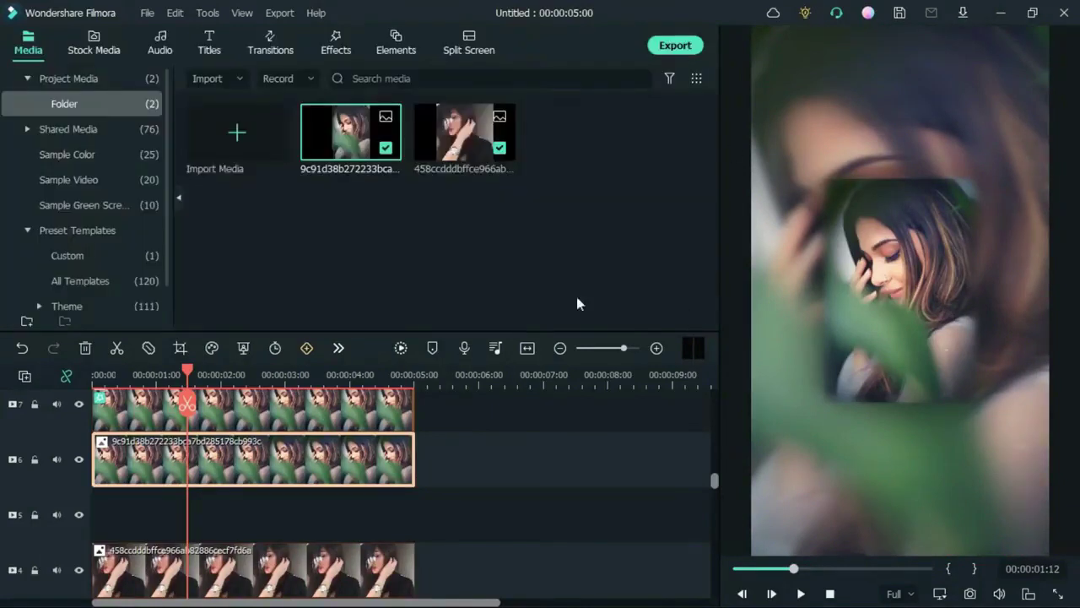
Step: Set the blending mode of the enlarged photo on track 6 to Overlay and confirm
{"action": "double_click", "coordinate": [252, 457]}
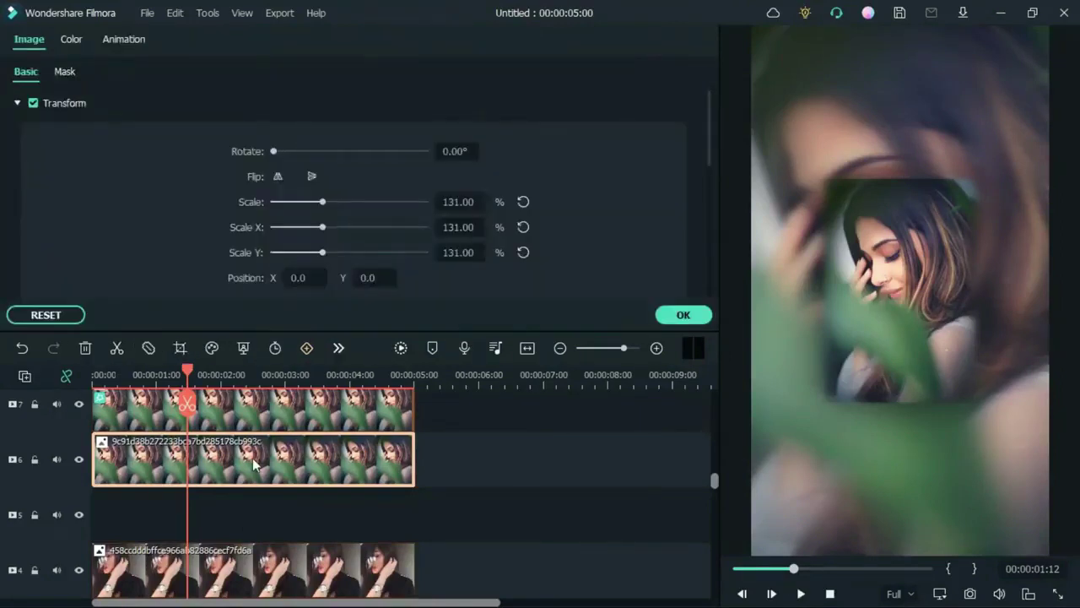
{"action": "left_click", "coordinate": [17, 102]}
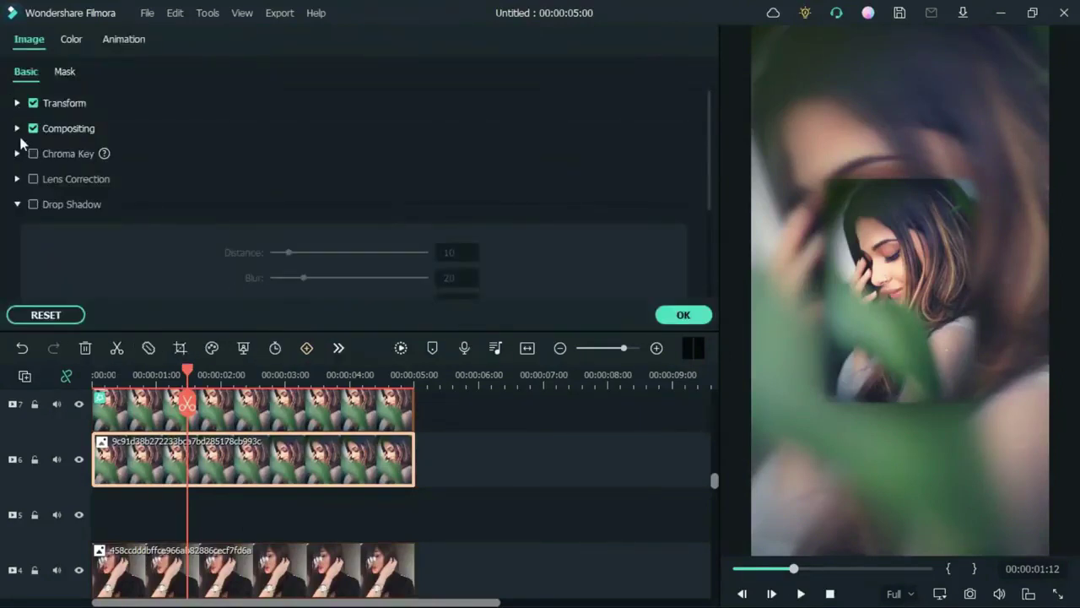
{"action": "left_click", "coordinate": [17, 128]}
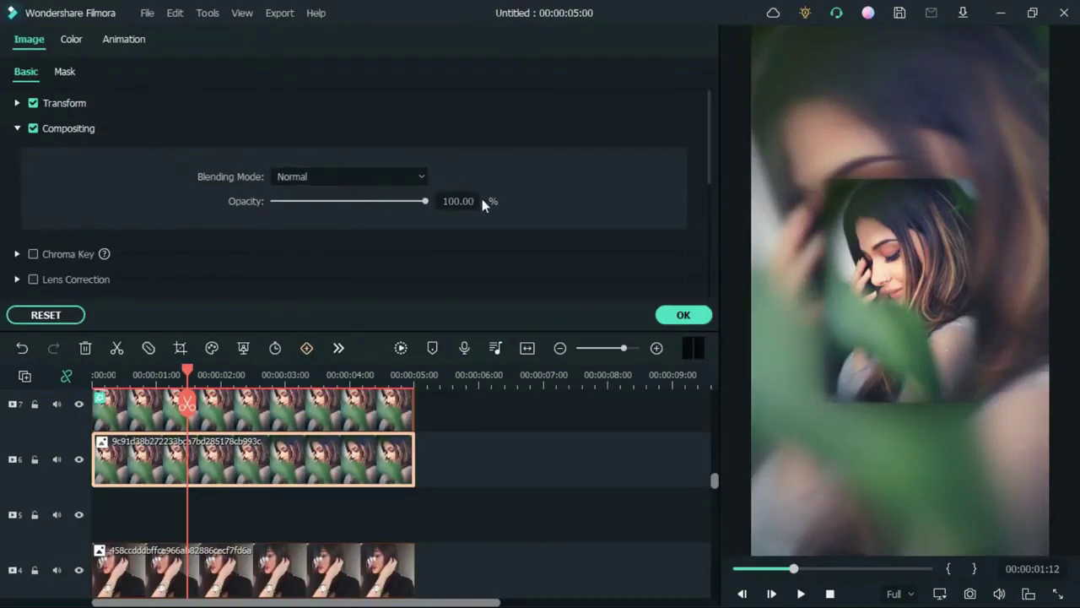
{"action": "left_click", "coordinate": [366, 174]}
{"action": "scroll", "coordinate": [349, 369], "scroll_direction": "down", "scroll_amount": 3}
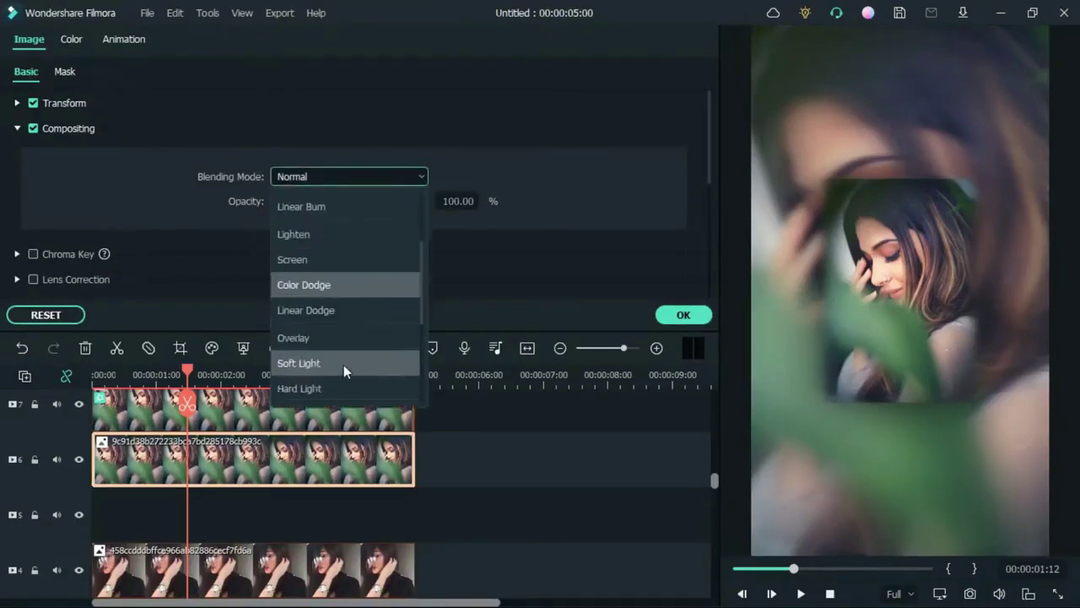
{"action": "left_click", "coordinate": [343, 348]}
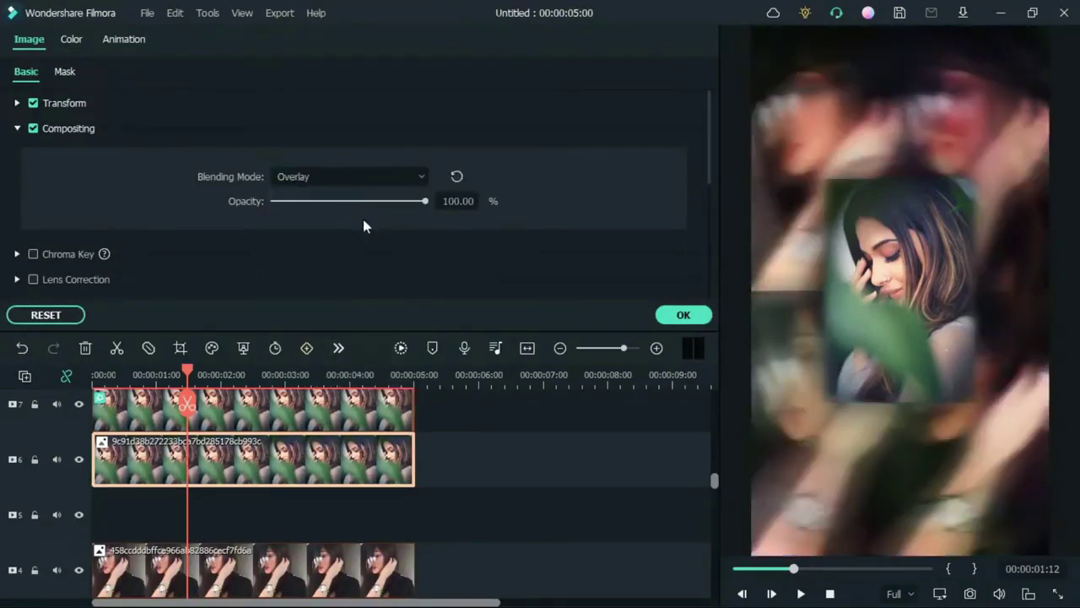
{"action": "left_click", "coordinate": [683, 314]}
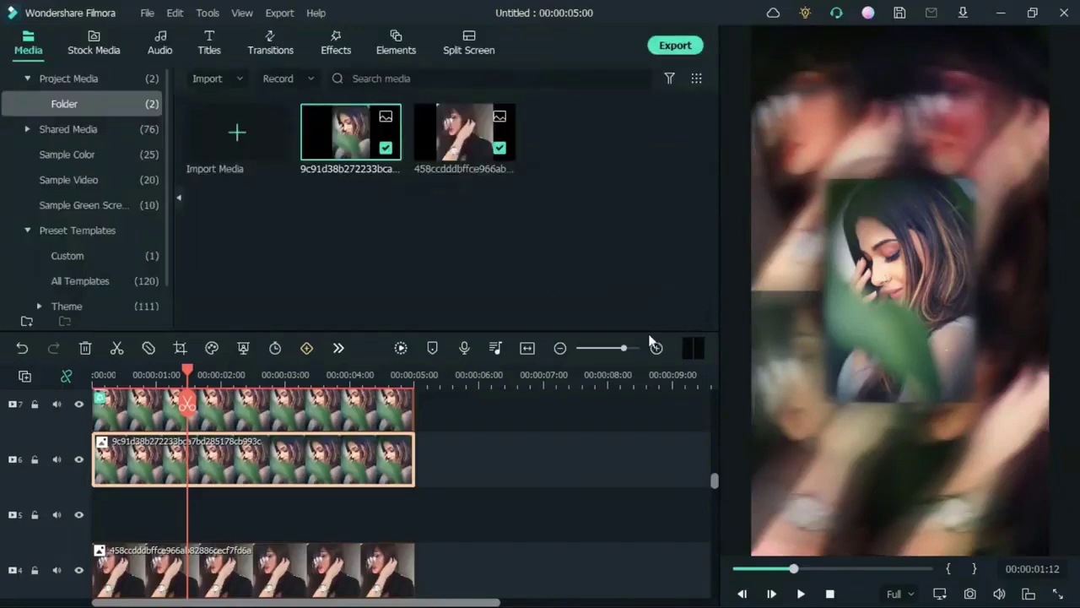
Step: Move the overlay photo down to track 5 and paste a copy of it on track 6, starting at 00:00
{"action": "left_click_drag", "start_coordinate": [266, 460], "coordinate": [265, 511]}
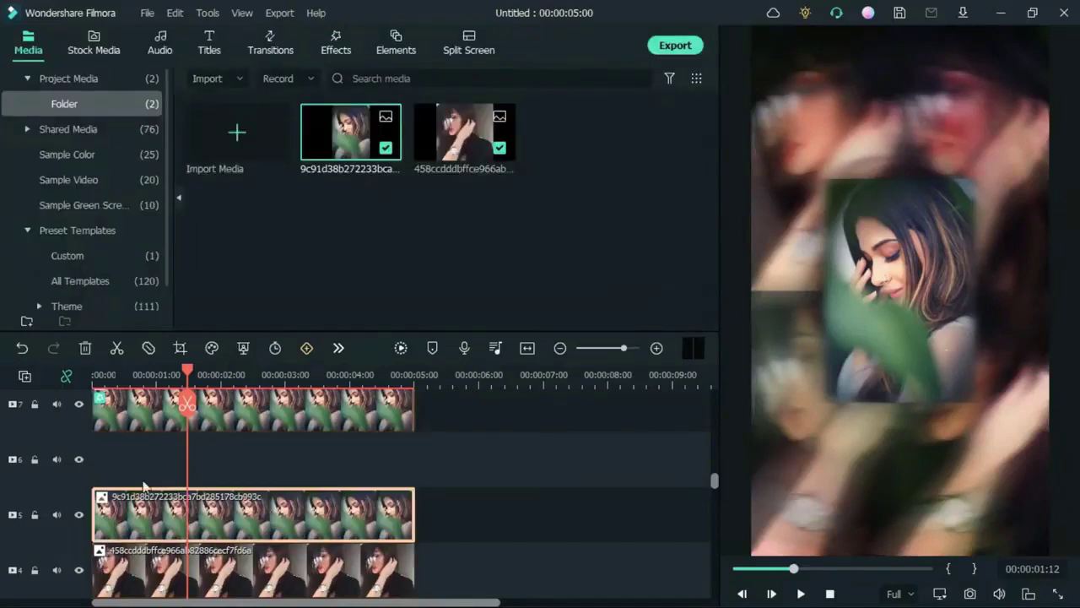
{"action": "left_click", "coordinate": [69, 469]}
{"action": "key", "text": "ctrl+v"}
{"action": "left_click_drag", "start_coordinate": [325, 447], "coordinate": [234, 460]}
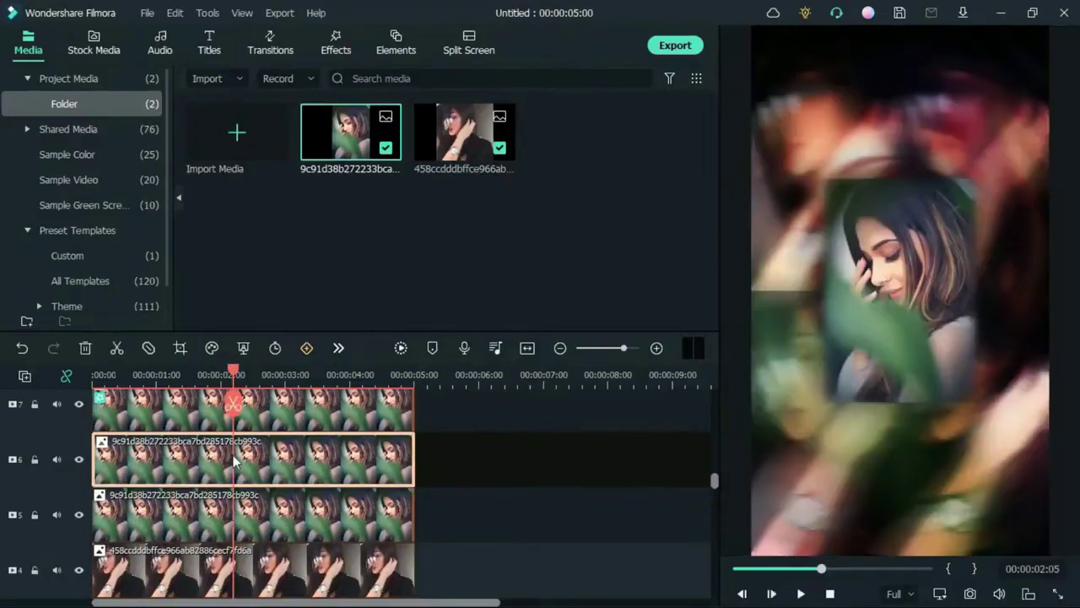
Step: Reduce the opacity of the overlay photo on track 6 to 50% and confirm
{"action": "double_click", "coordinate": [234, 459]}
{"action": "left_click_drag", "start_coordinate": [422, 206], "coordinate": [341, 206]}
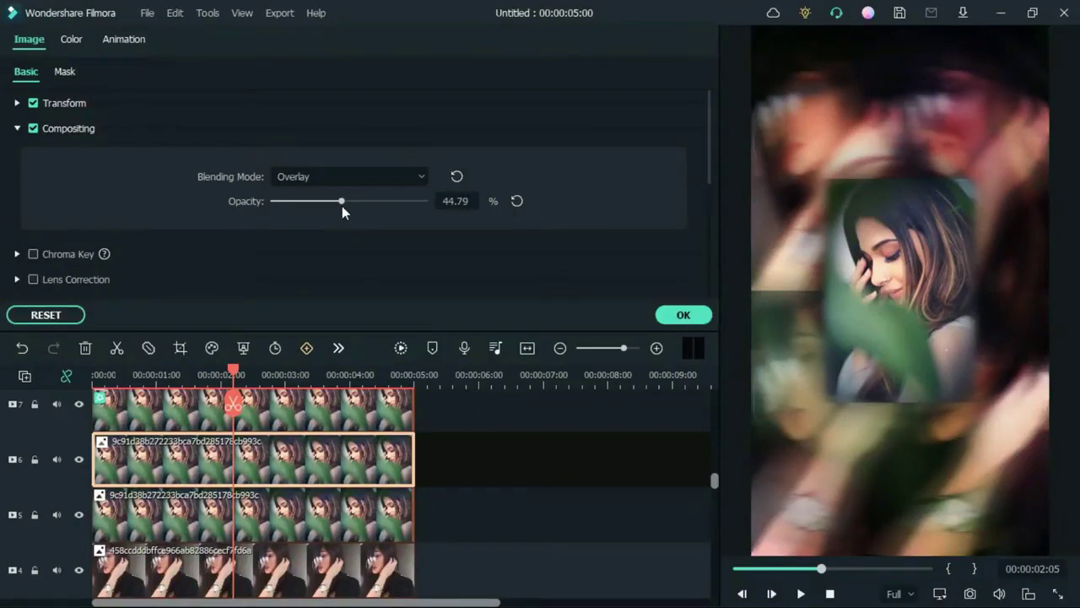
{"action": "double_click", "coordinate": [463, 203]}
{"action": "type", "text": "50"}
{"action": "key", "text": "Return"}
{"action": "left_click", "coordinate": [684, 314]}
Step: Find the Square Blur effect and apply it to the overlay photos on tracks 5 and 6
{"action": "left_click", "coordinate": [258, 503]}
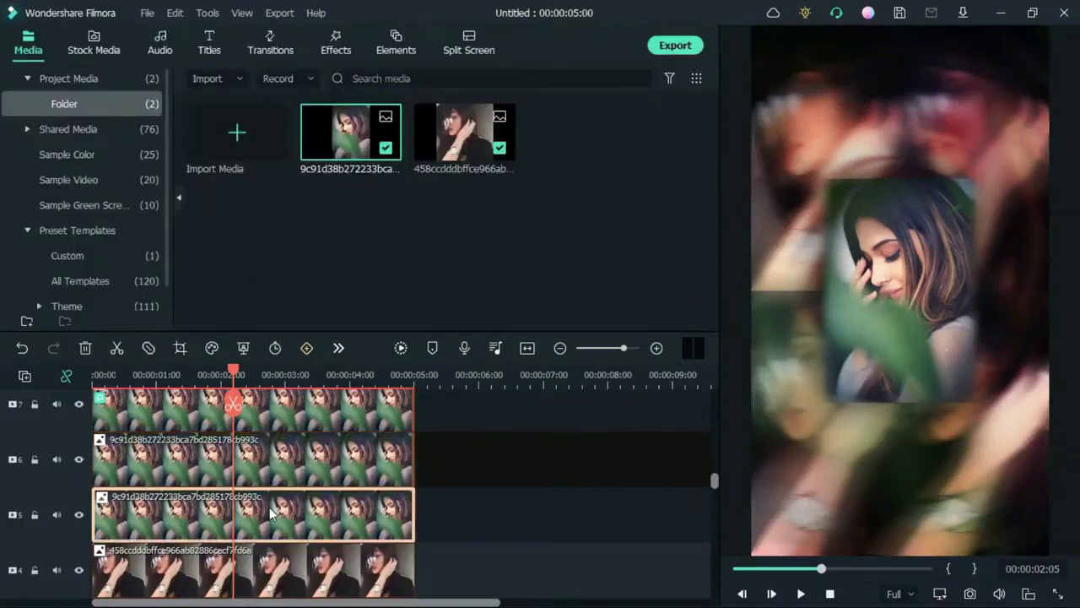
{"action": "left_click", "coordinate": [341, 46]}
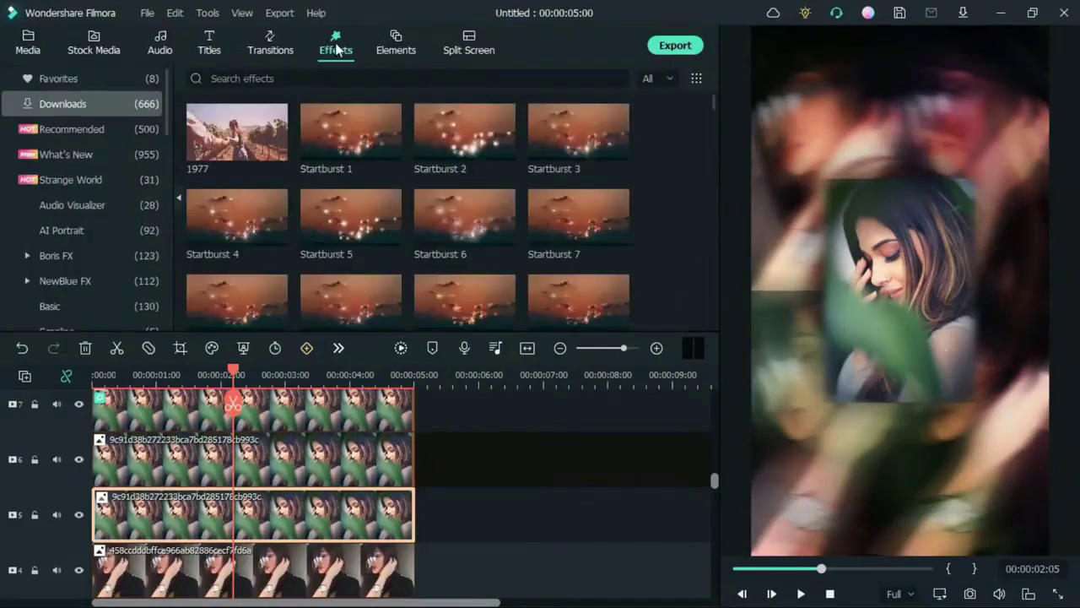
{"action": "left_click", "coordinate": [365, 79]}
{"action": "type", "text": "sq"}
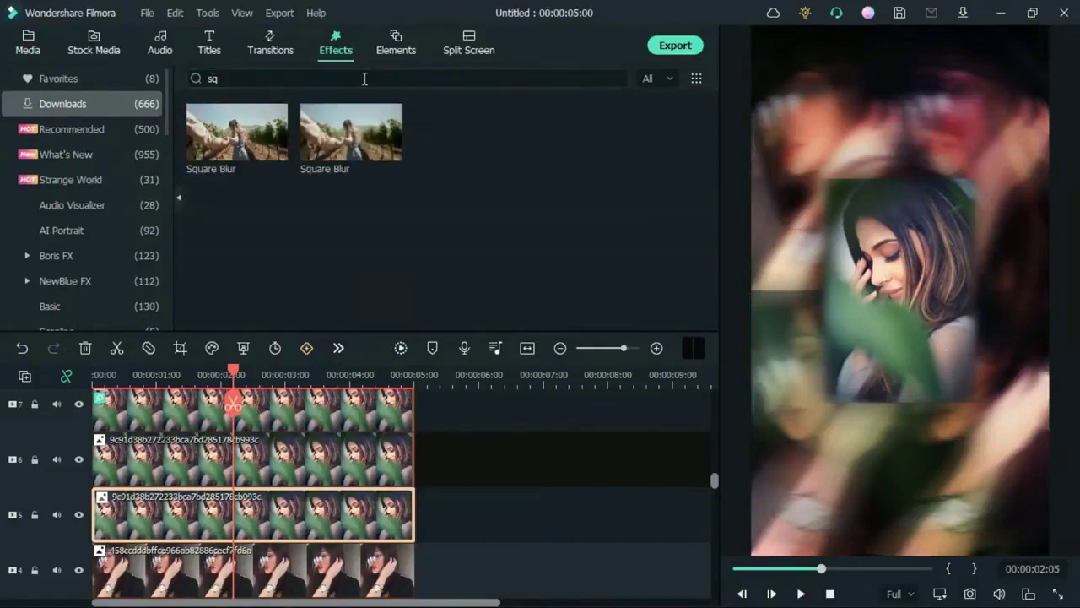
{"action": "left_click_drag", "start_coordinate": [270, 147], "coordinate": [213, 506]}
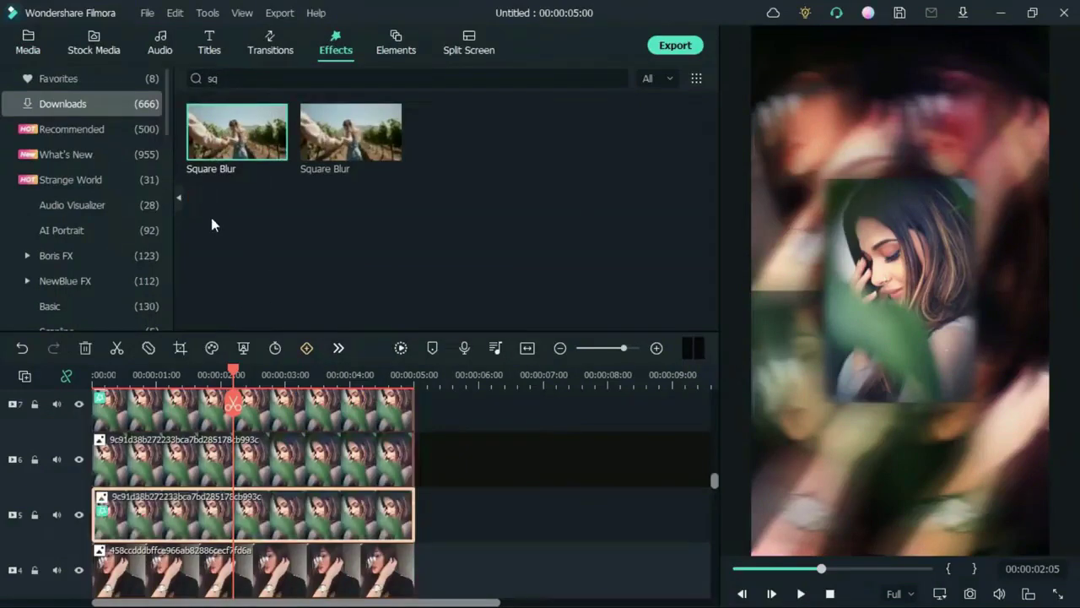
Step: Set the Square Blur size of the overlay photo on track 5 to 50
{"action": "double_click", "coordinate": [221, 527]}
{"action": "left_click", "coordinate": [68, 72]}
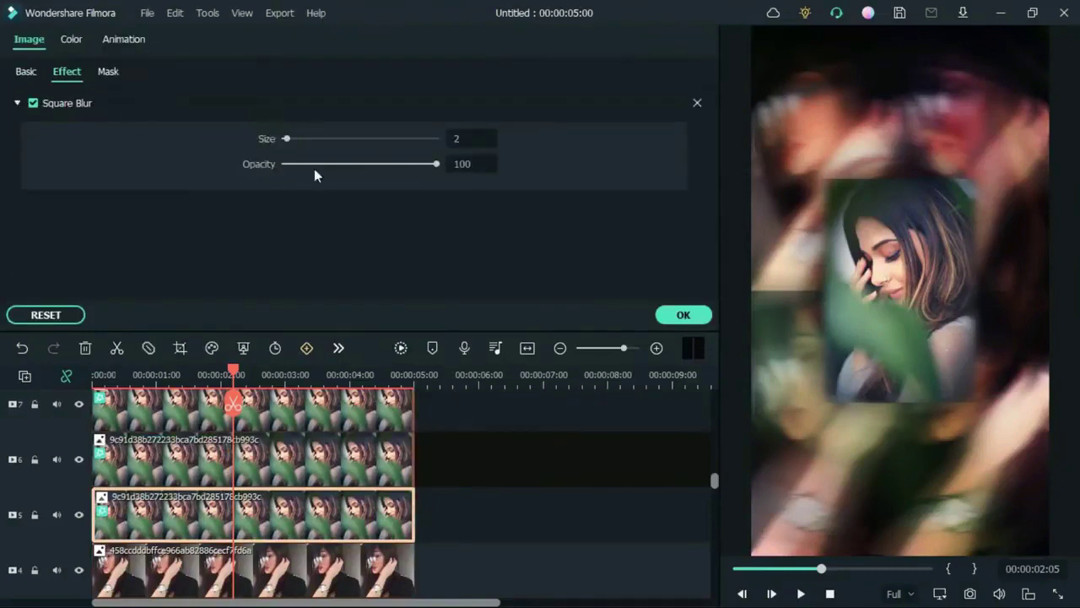
{"action": "left_click", "coordinate": [458, 138]}
{"action": "type", "text": "0"}
{"action": "key", "text": "Return"}
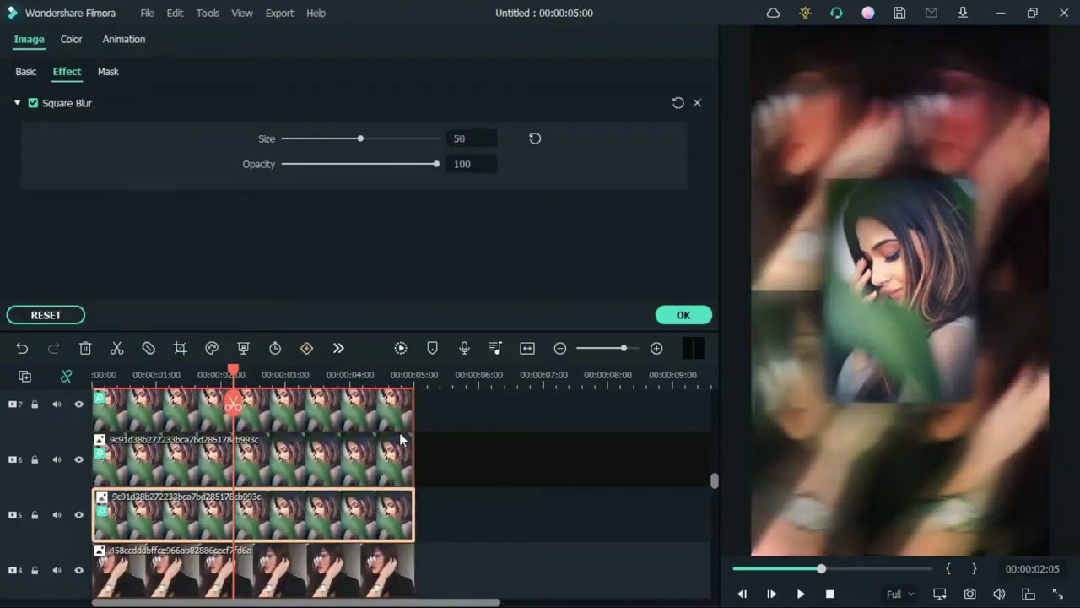
Step: Set the Square Blur size of the overlay photo on track 6 to 50
{"action": "left_click", "coordinate": [312, 456]}
{"action": "left_click", "coordinate": [70, 75]}
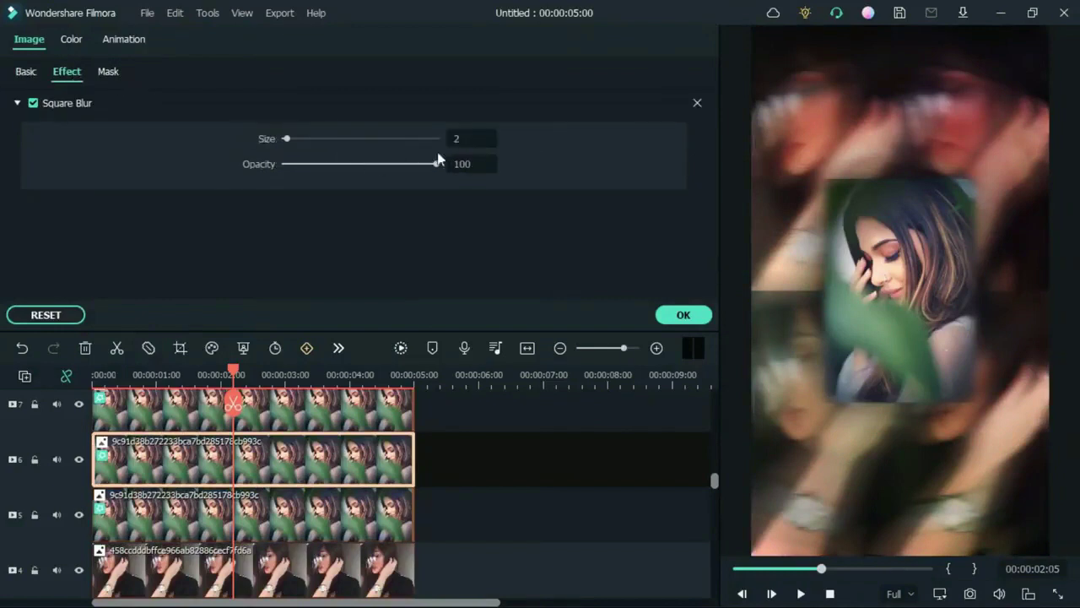
{"action": "left_click", "coordinate": [463, 141]}
{"action": "type", "text": "50"}
{"action": "key", "text": "Return"}
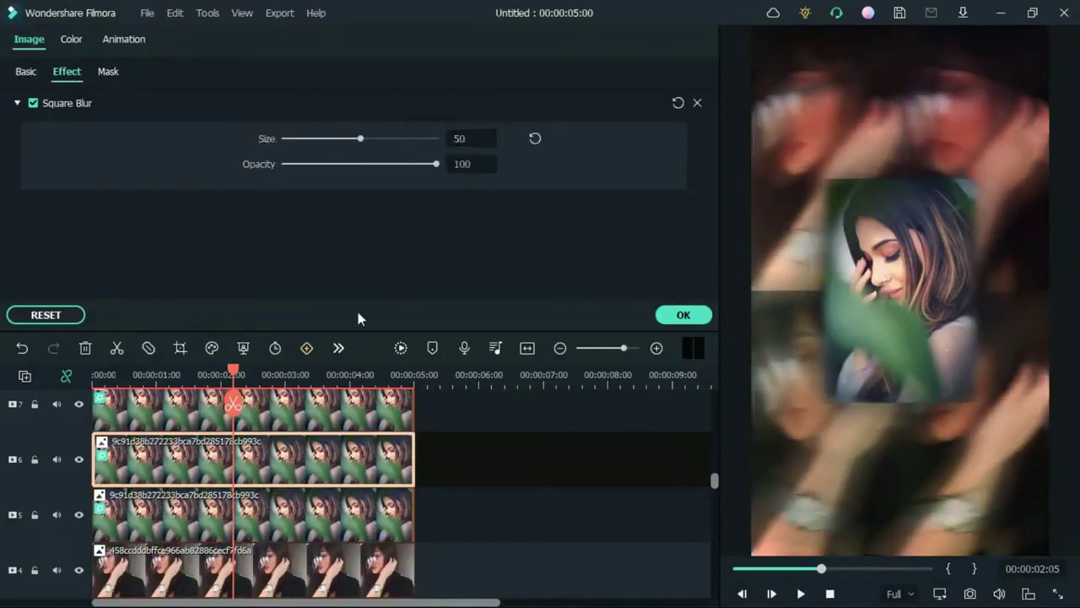
Step: Set the opacity of the overlay photo on track 6 to 100% and confirm
{"action": "left_click", "coordinate": [25, 72]}
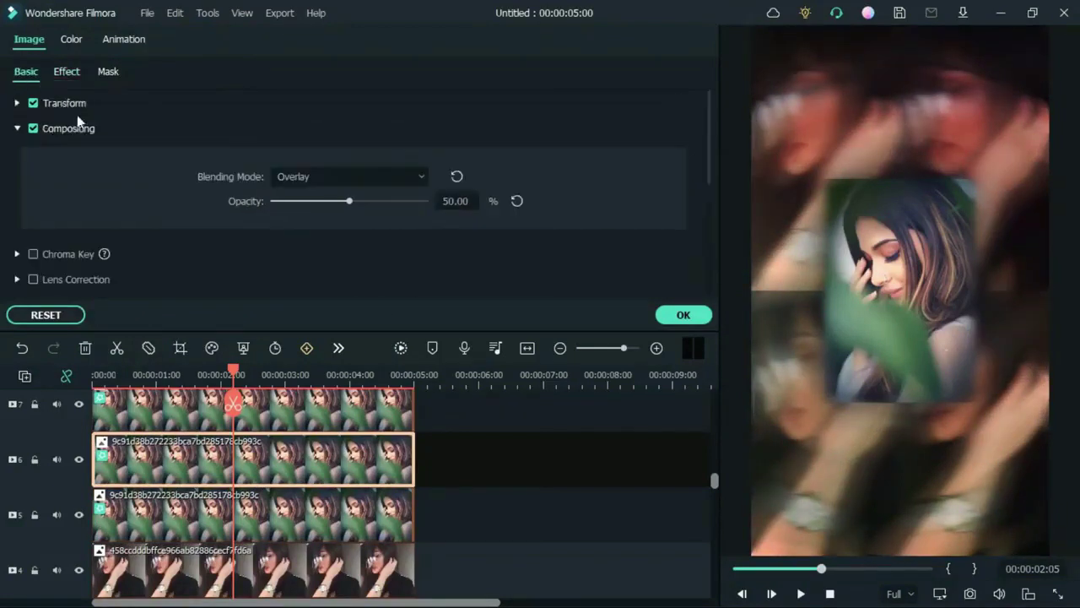
{"action": "left_click", "coordinate": [426, 202]}
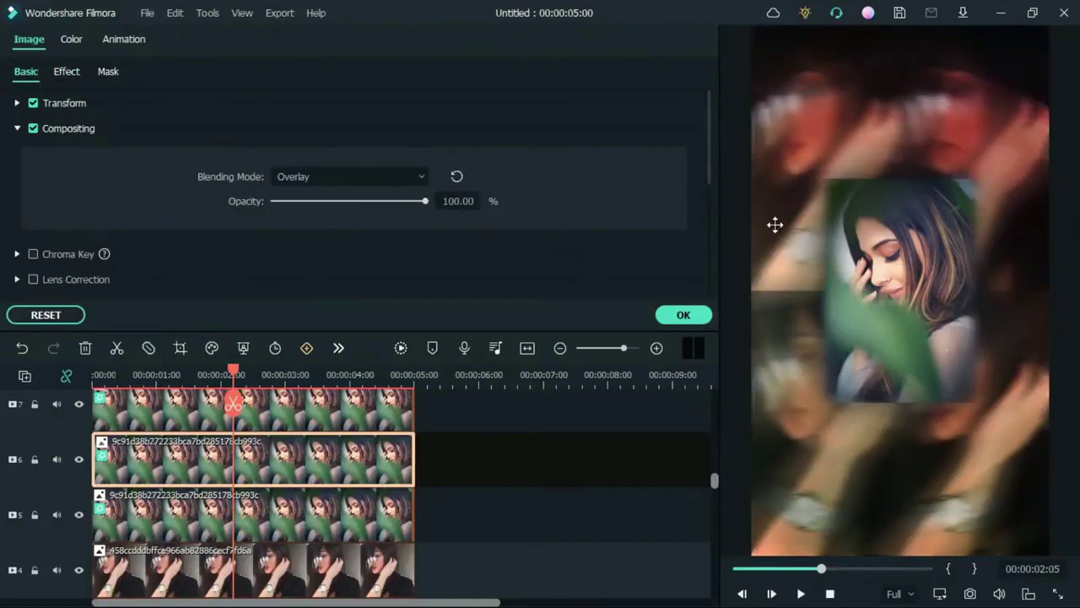
{"action": "left_click", "coordinate": [686, 317]}
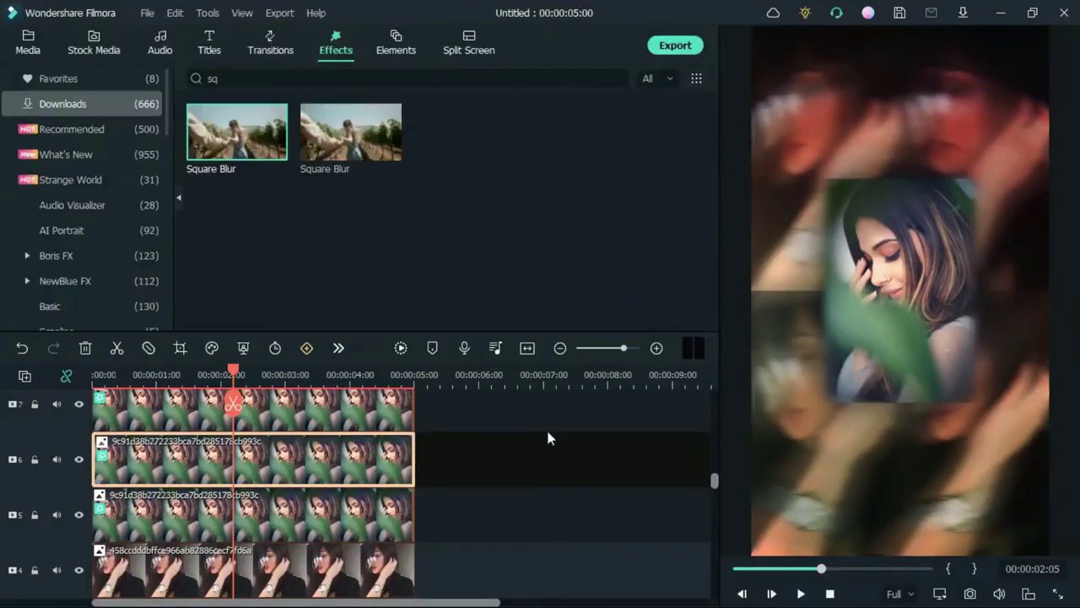
Step: Move the upper overlay photo to track 8 and shift the clips above it up, leaving track 7 empty
{"action": "scroll", "coordinate": [547, 438], "scroll_direction": "up", "scroll_amount": 2}
{"action": "scroll", "coordinate": [548, 438], "scroll_direction": "down", "scroll_amount": 1}
{"action": "scroll", "coordinate": [548, 438], "scroll_direction": "up", "scroll_amount": 2}
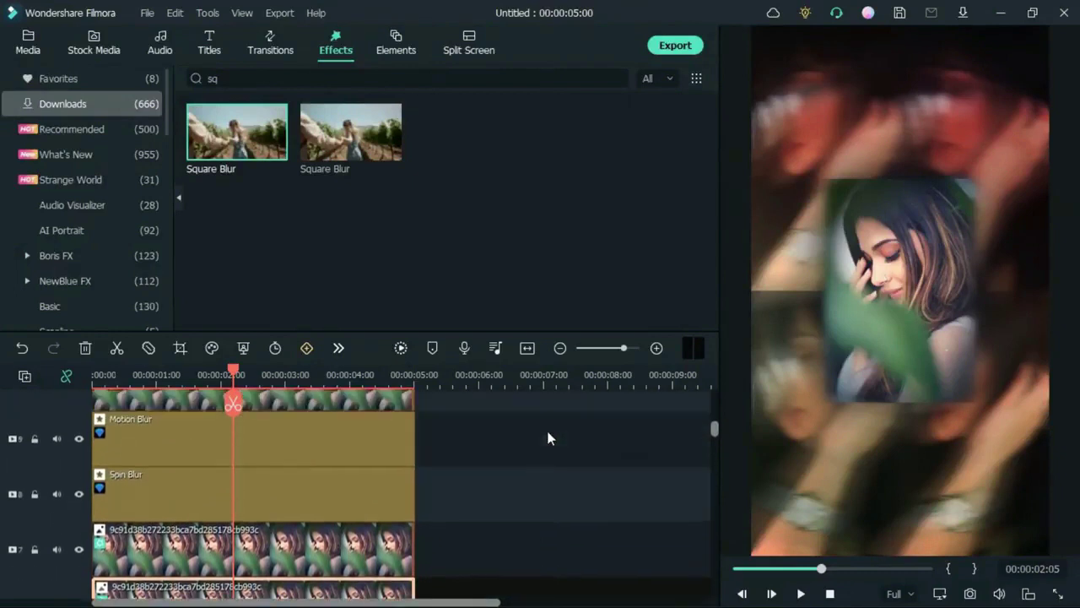
{"action": "scroll", "coordinate": [547, 438], "scroll_direction": "up", "scroll_amount": 2}
{"action": "left_click_drag", "start_coordinate": [440, 437], "coordinate": [318, 431]}
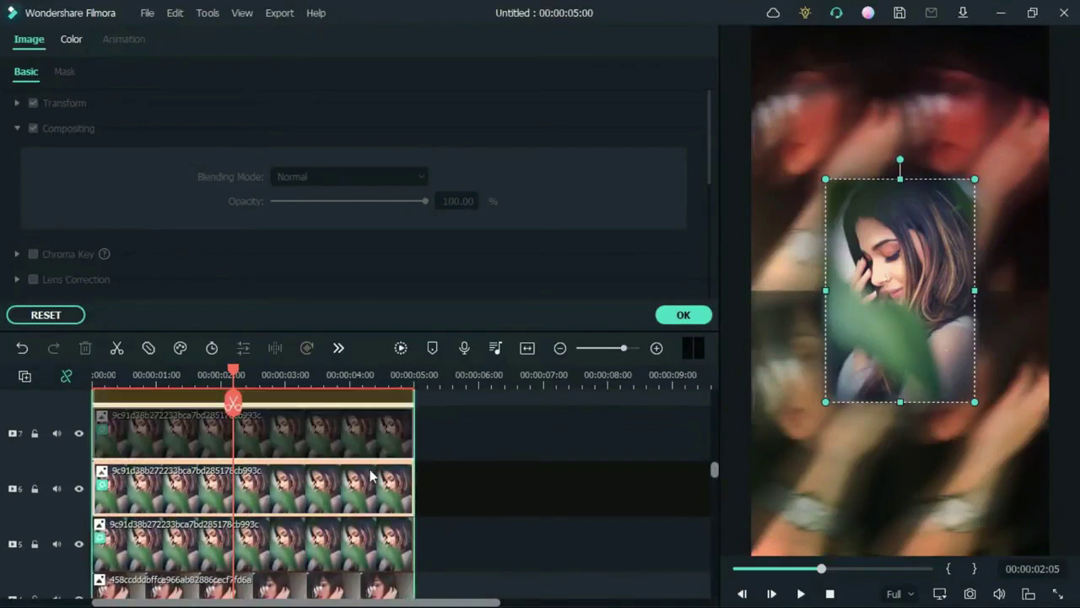
{"action": "left_click_drag", "start_coordinate": [369, 476], "coordinate": [368, 464]}
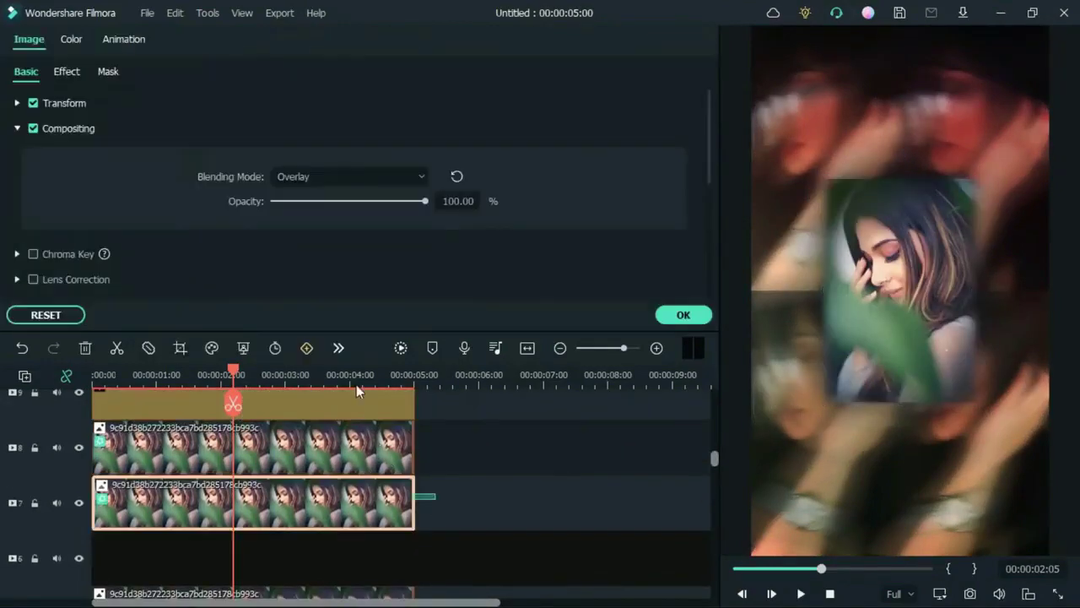
{"action": "left_click_drag", "start_coordinate": [356, 390], "coordinate": [347, 425]}
{"action": "scroll", "coordinate": [414, 498], "scroll_direction": "down", "scroll_amount": 4}
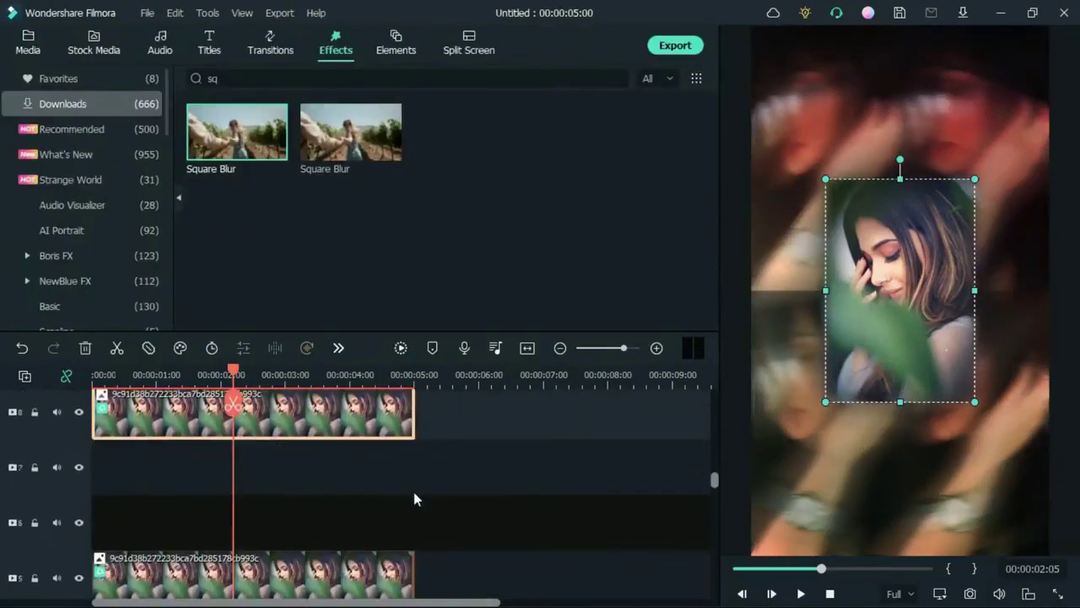
Step: Move the lower overlay photo from track 5 up to track 6, leaving track 5 empty
{"action": "left_click", "coordinate": [414, 498]}
{"action": "scroll", "coordinate": [413, 498], "scroll_direction": "down", "scroll_amount": 2}
{"action": "left_click_drag", "start_coordinate": [350, 498], "coordinate": [348, 449]}
{"action": "left_click", "coordinate": [468, 480]}
{"action": "scroll", "coordinate": [388, 508], "scroll_direction": "up", "scroll_amount": 1}
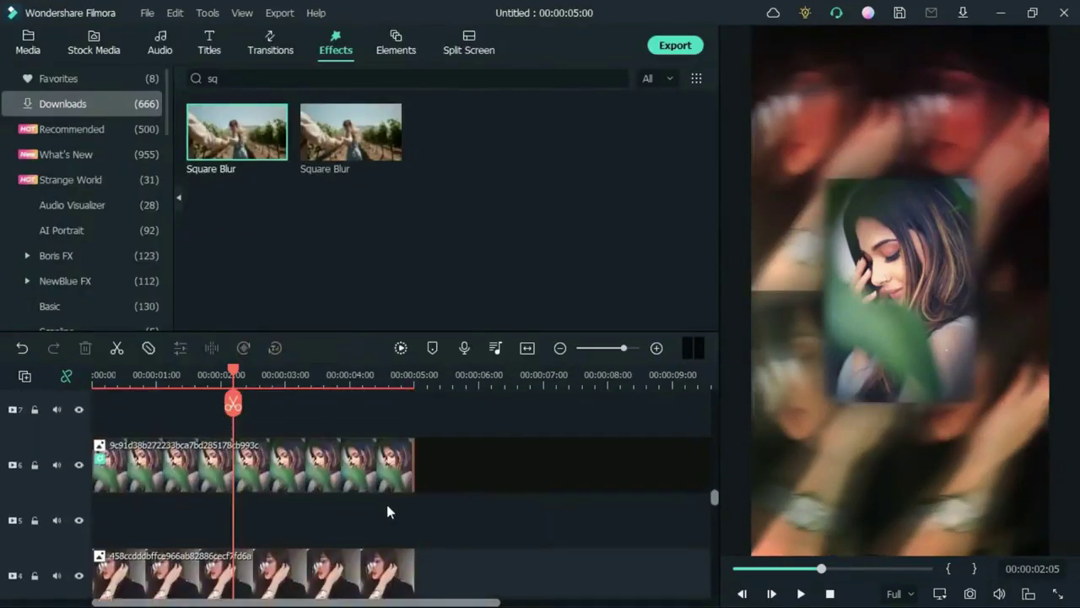
{"action": "scroll", "coordinate": [386, 512], "scroll_direction": "up", "scroll_amount": 2}
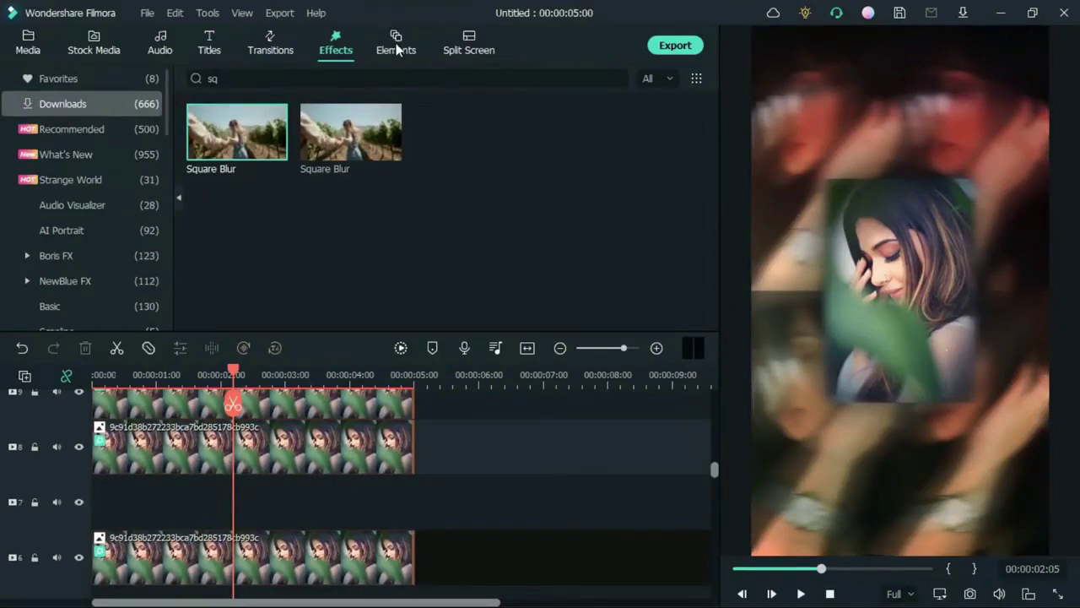
Step: Add the White Digital Wave 2 audio visualizer effect to the start of the empty track 7
{"action": "scroll", "coordinate": [92, 267], "scroll_direction": "down", "scroll_amount": 4}
{"action": "scroll", "coordinate": [92, 267], "scroll_direction": "up", "scroll_amount": 4}
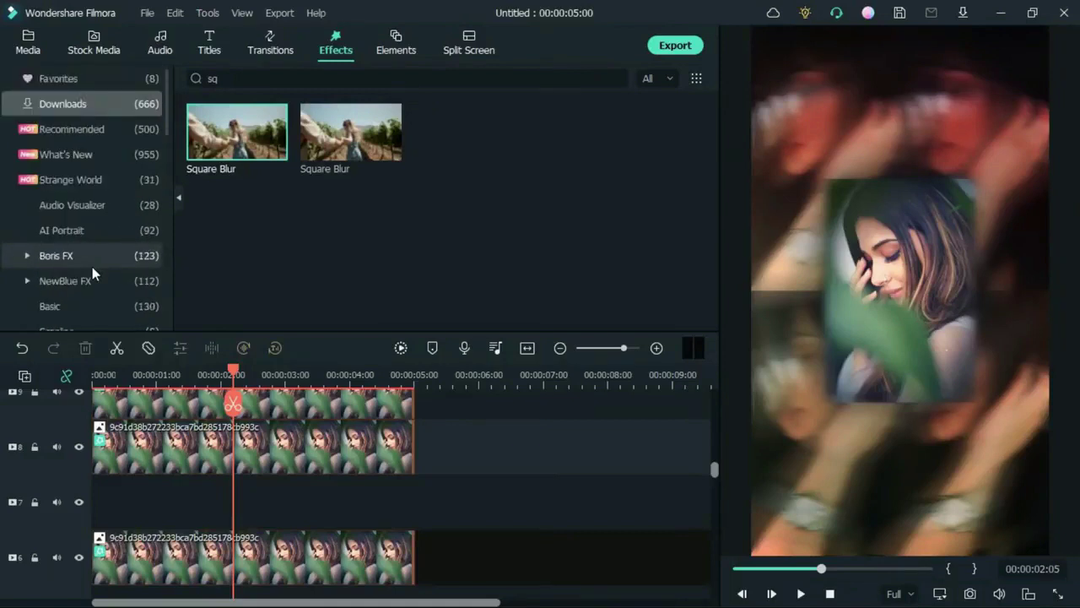
{"action": "left_click", "coordinate": [103, 206]}
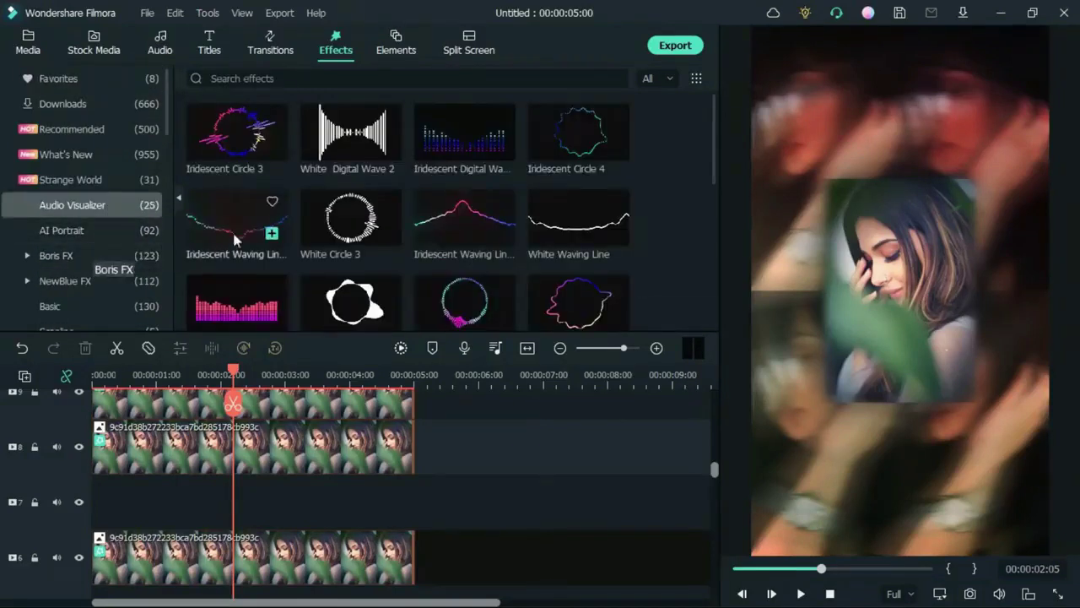
{"action": "left_click_drag", "start_coordinate": [338, 139], "coordinate": [81, 501]}
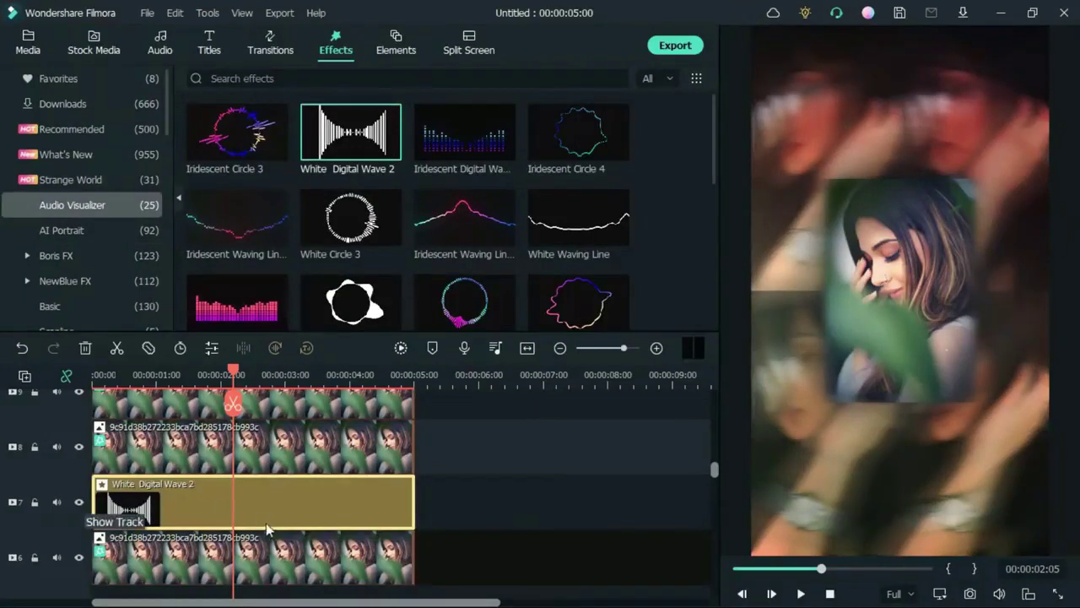
Step: Set the intensity of the White Digital Wave 2 effect to 0.50
{"action": "double_click", "coordinate": [236, 523]}
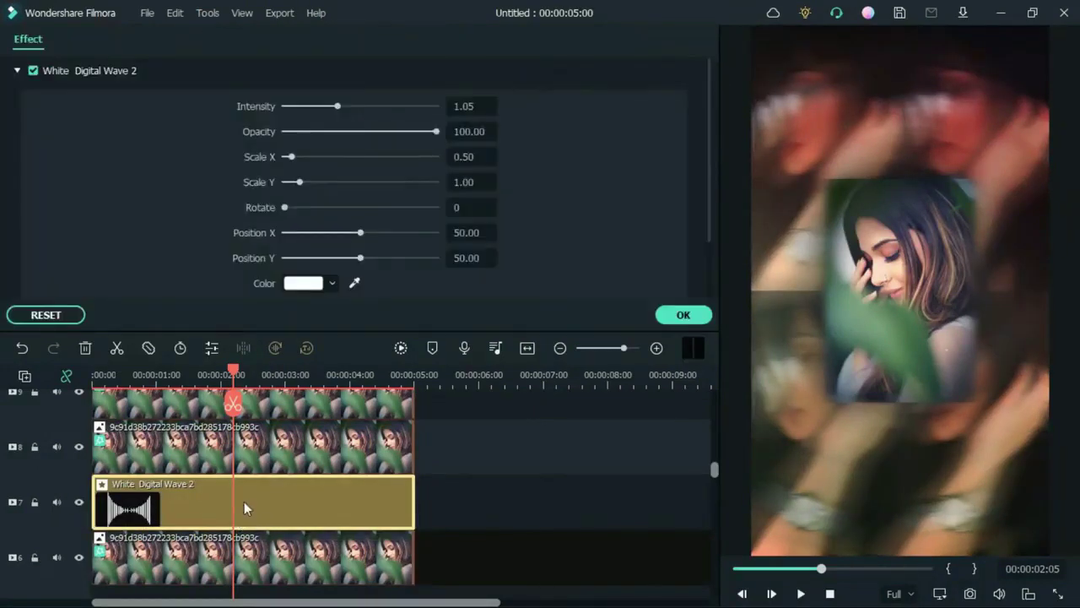
{"action": "left_click", "coordinate": [475, 106]}
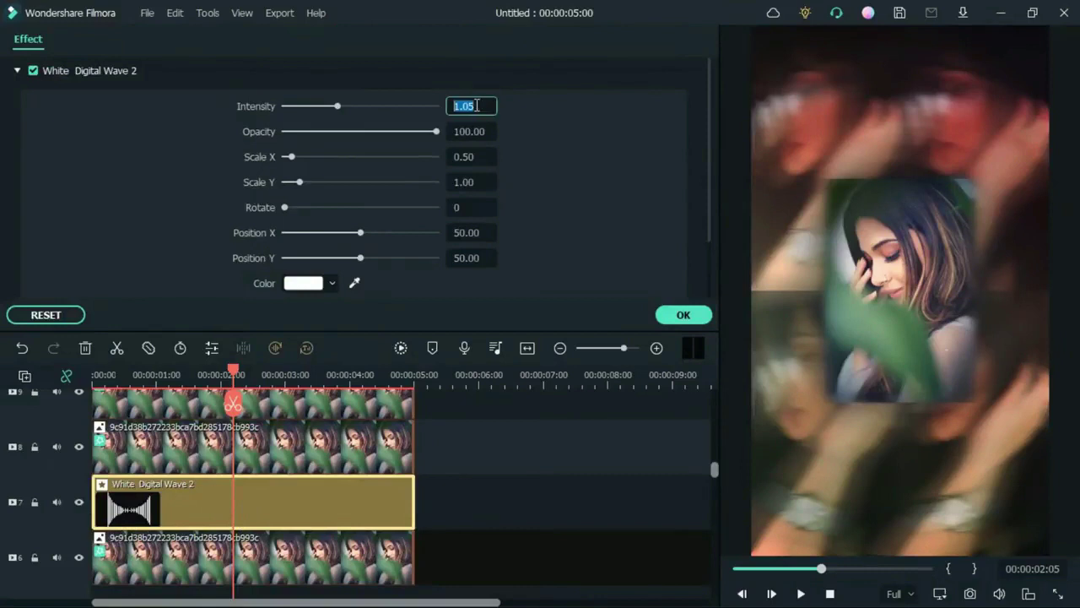
{"action": "type", "text": "0."}
{"action": "key", "text": "Return"}
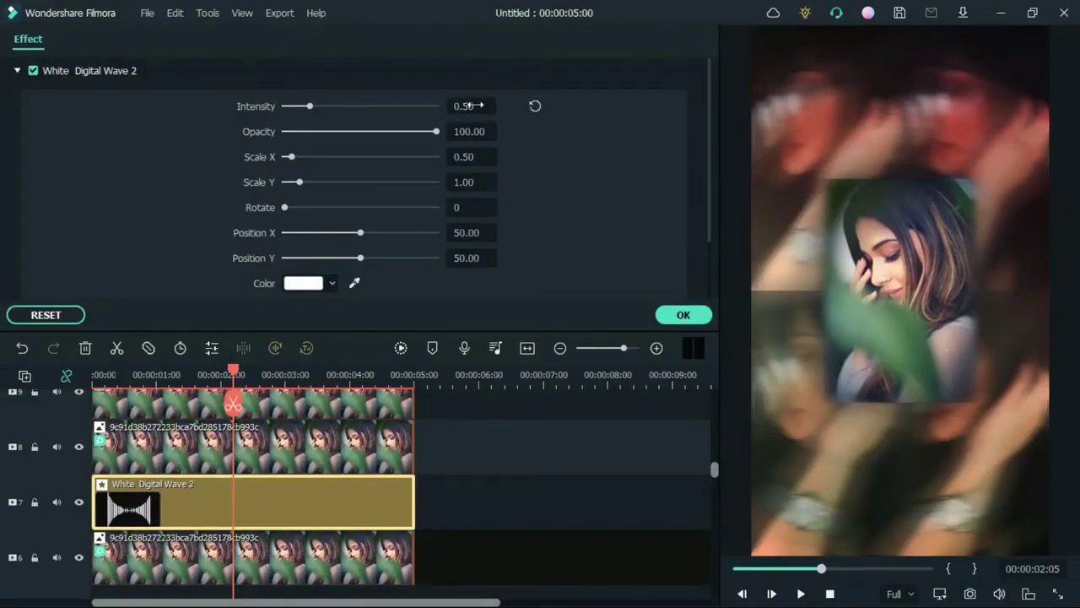
Step: Set the White Digital Wave 2 effect's Scale X to 0.75 and Scale Y to 0.42, and confirm
{"action": "double_click", "coordinate": [471, 156]}
{"action": "type", "text": "75"}
{"action": "key", "text": "Return"}
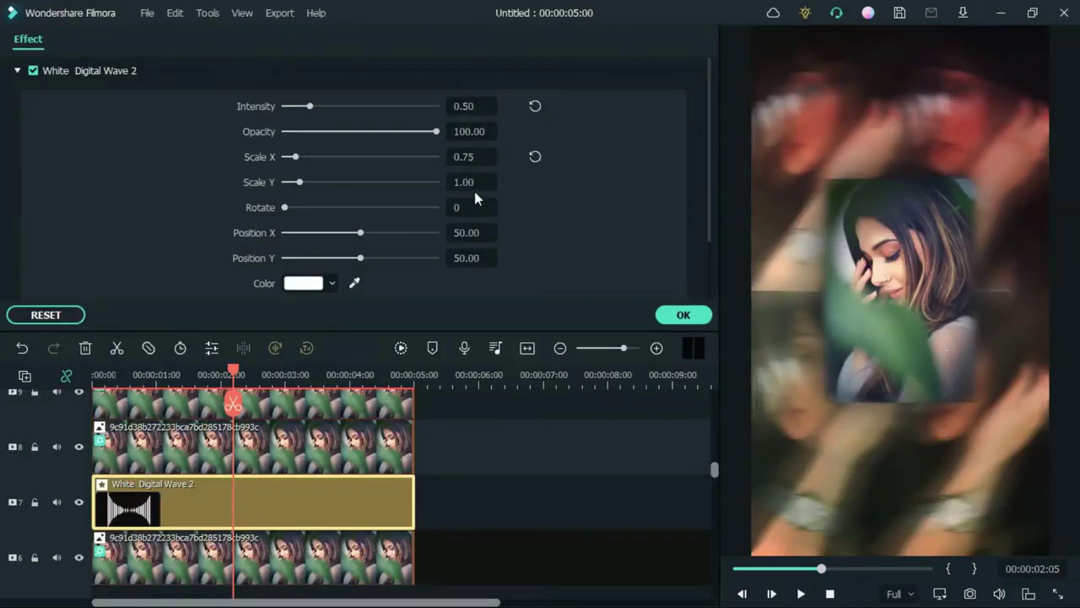
{"action": "double_click", "coordinate": [467, 182]}
{"action": "type", "text": "0.42"}
{"action": "key", "text": "Return"}
{"action": "left_click", "coordinate": [675, 316]}
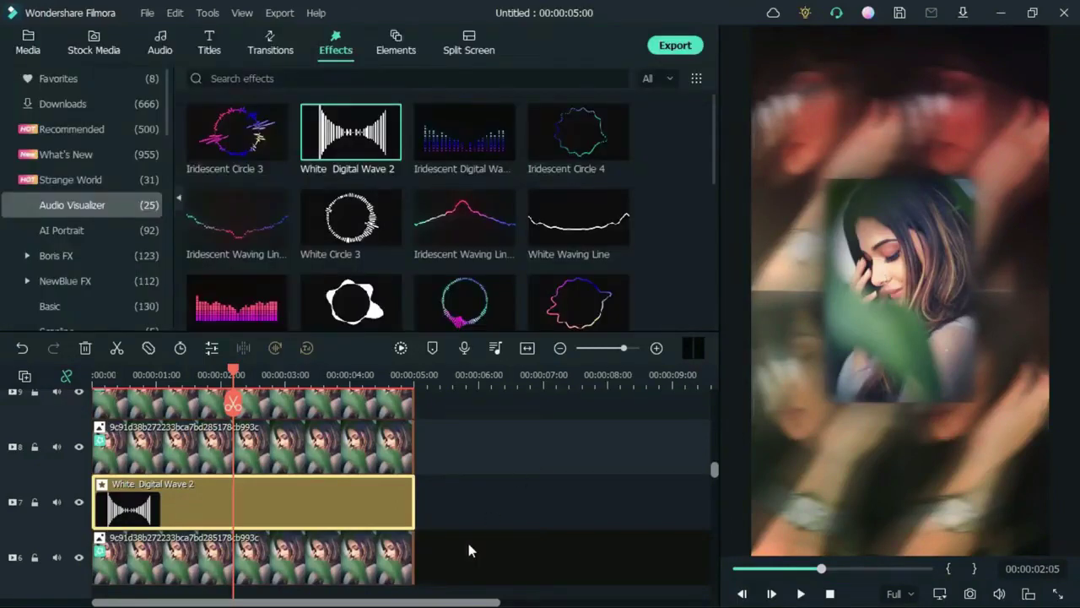
Step: Find the Mild effect among the downloaded effects and place it on the empty track 5
{"action": "scroll", "coordinate": [470, 550], "scroll_direction": "down", "scroll_amount": 3}
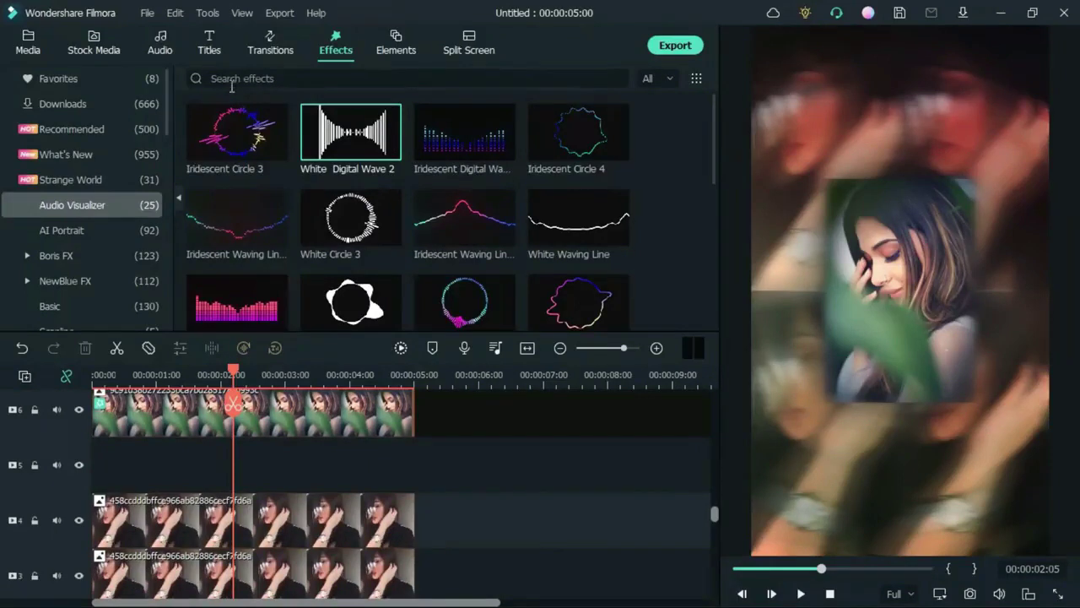
{"action": "left_click", "coordinate": [62, 103]}
{"action": "left_click", "coordinate": [273, 79]}
{"action": "type", "text": "m"}
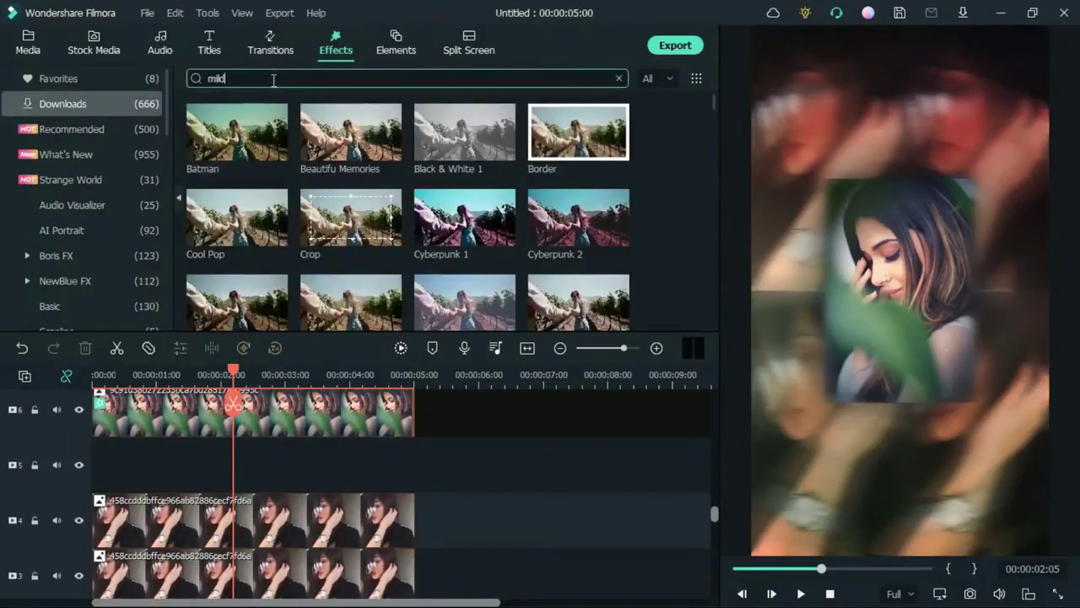
{"action": "type", "text": "ild"}
{"action": "left_click_drag", "start_coordinate": [270, 147], "coordinate": [284, 481]}
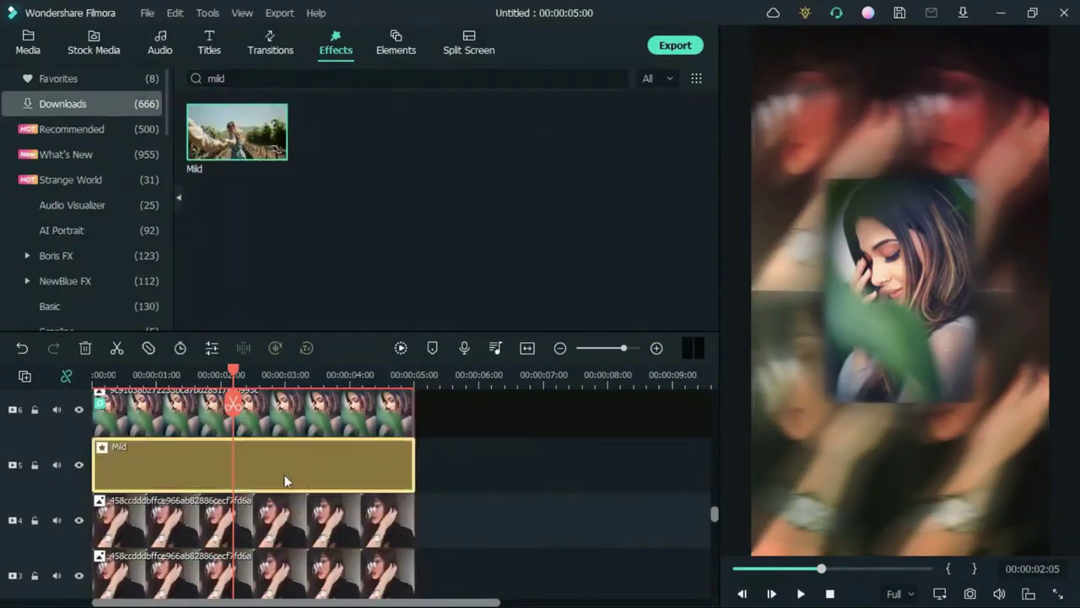
Step: Set the Mild effect's frequency to 0.25 and its Position X to 0.05
{"action": "double_click", "coordinate": [255, 460]}
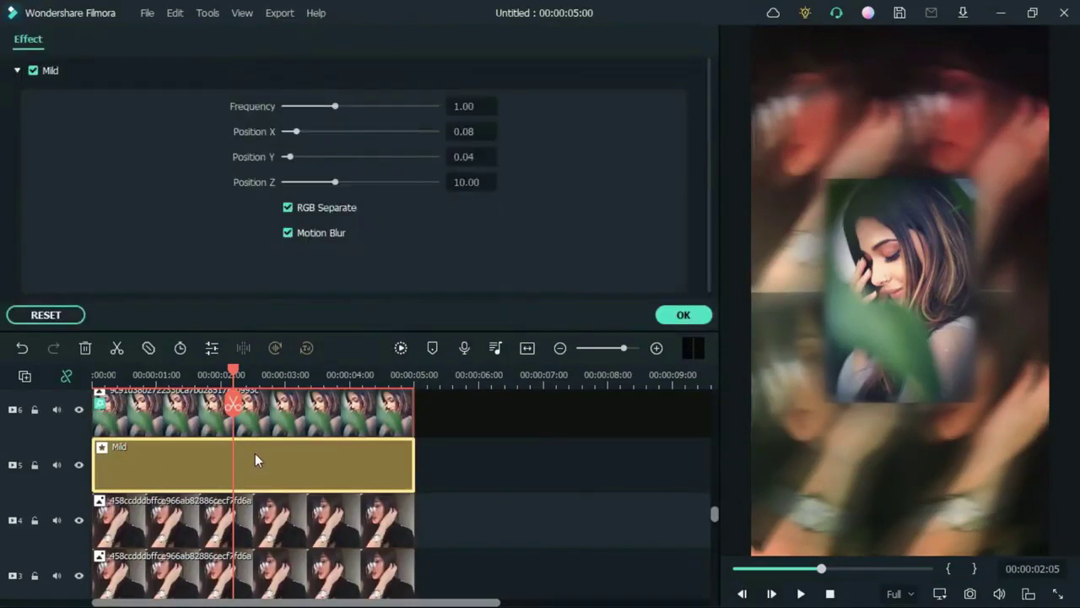
{"action": "left_click", "coordinate": [464, 105]}
{"action": "type", "text": "0.25"}
{"action": "key", "text": "Return"}
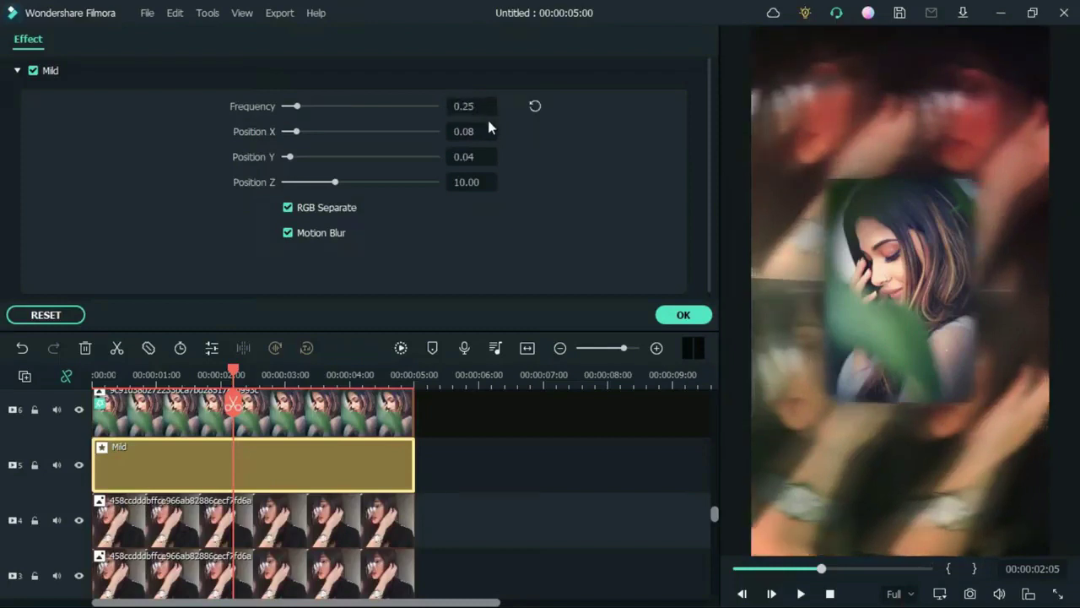
{"action": "left_click", "coordinate": [478, 129]}
{"action": "type", "text": "0.05"}
{"action": "key", "text": "Return"}
Step: Set the Mild effect's Position Y to 0.20 and Position Z to 0.10, disable RGB Separate, and confirm
{"action": "double_click", "coordinate": [471, 161]}
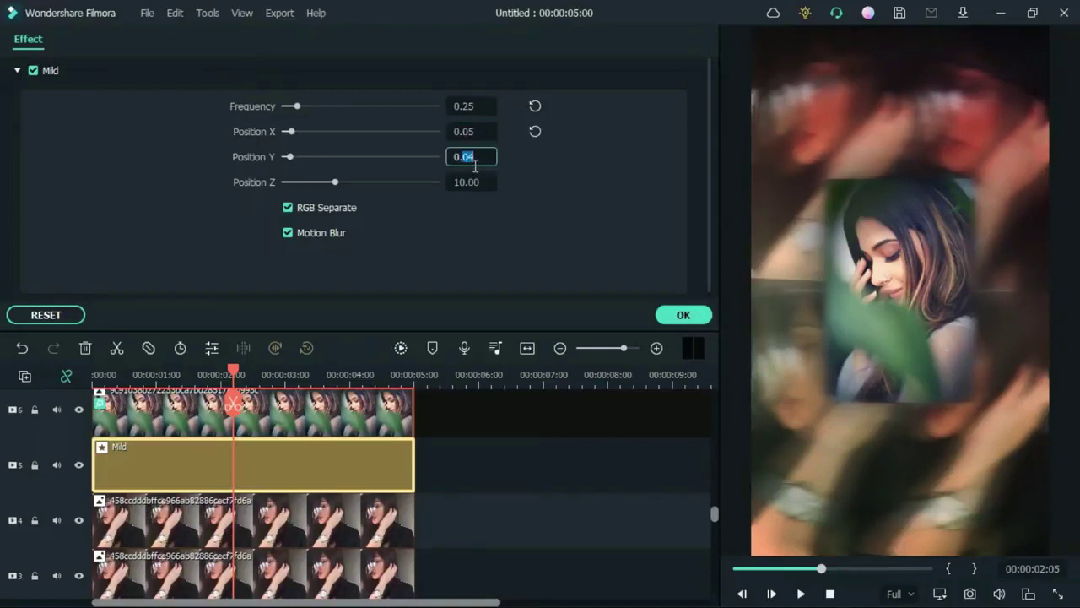
{"action": "type", "text": "20"}
{"action": "key", "text": "Return"}
{"action": "left_click", "coordinate": [474, 183]}
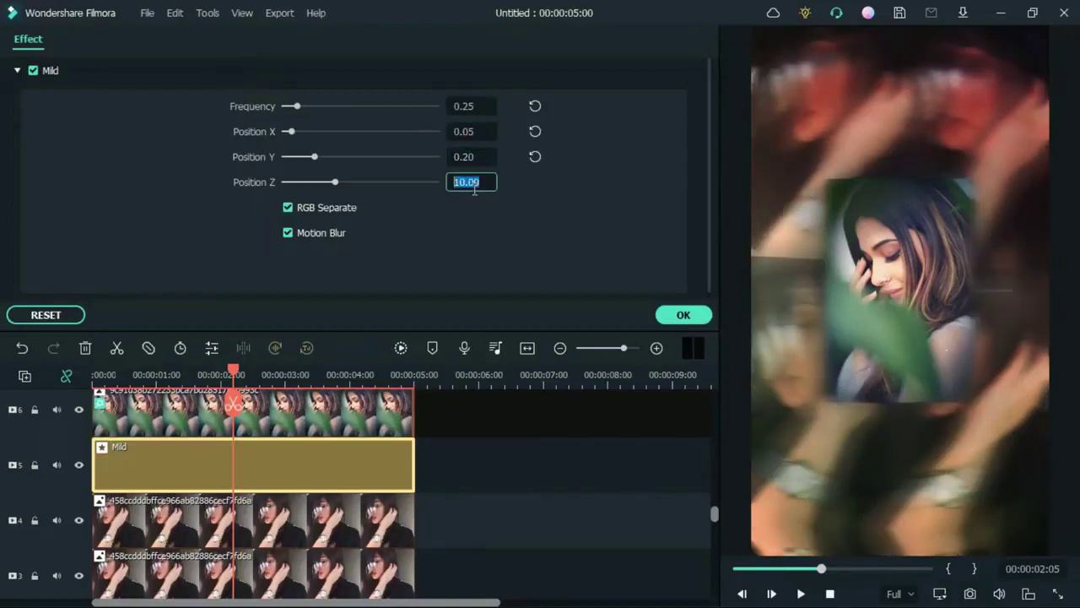
{"action": "type", "text": "0.1"}
{"action": "key", "text": "Return"}
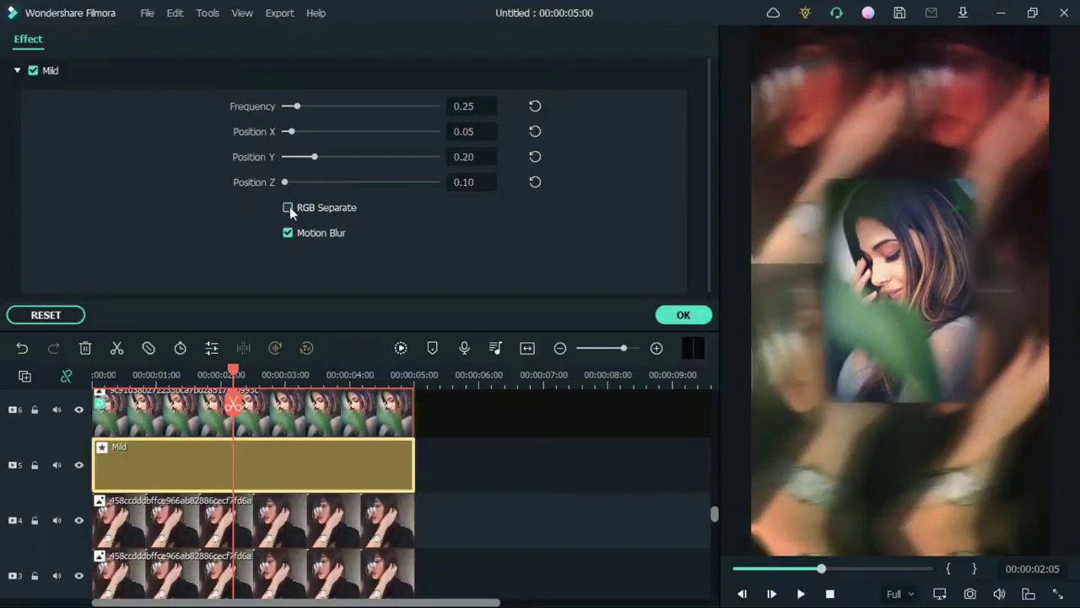
{"action": "left_click", "coordinate": [683, 314]}
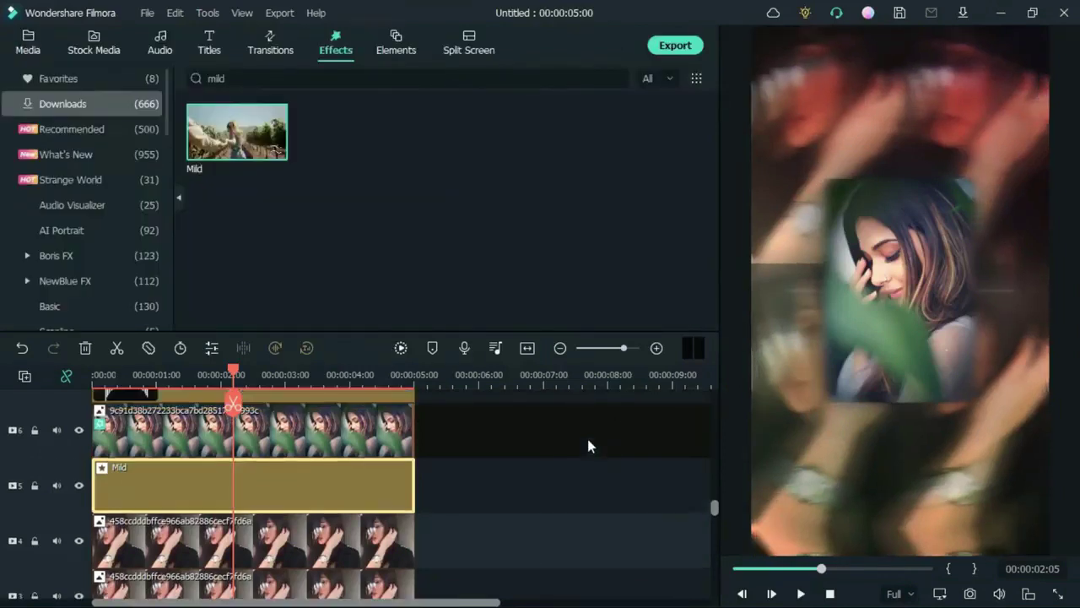
Step: Check the blending mode and opacity of the overlay photo on track 8
{"action": "scroll", "coordinate": [587, 445], "scroll_direction": "up", "scroll_amount": 3}
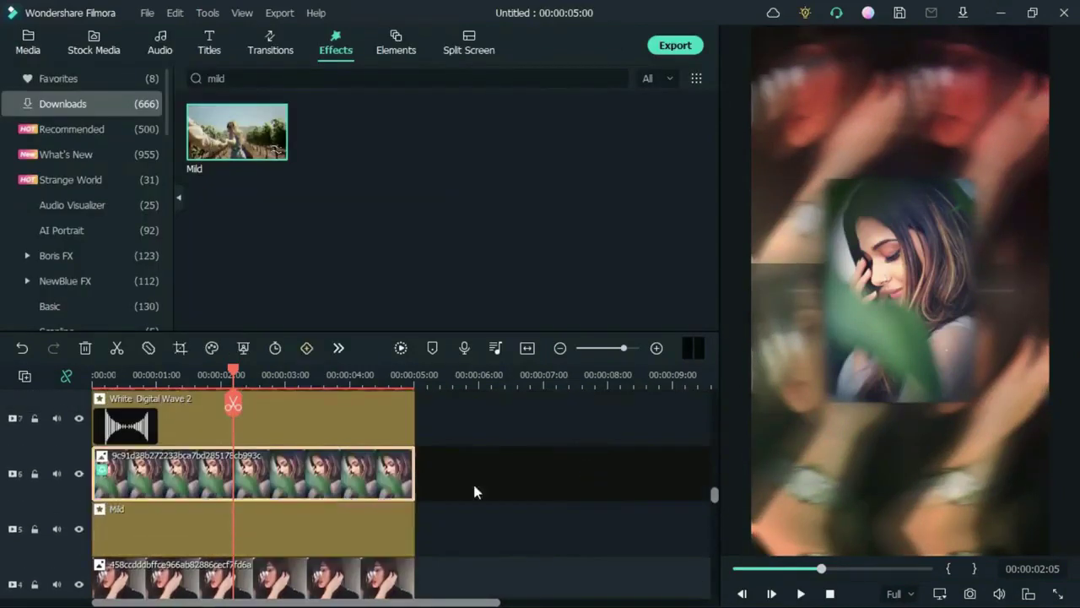
{"action": "double_click", "coordinate": [319, 498]}
{"action": "left_click", "coordinate": [368, 203]}
{"action": "key", "text": "ctrl+z"}
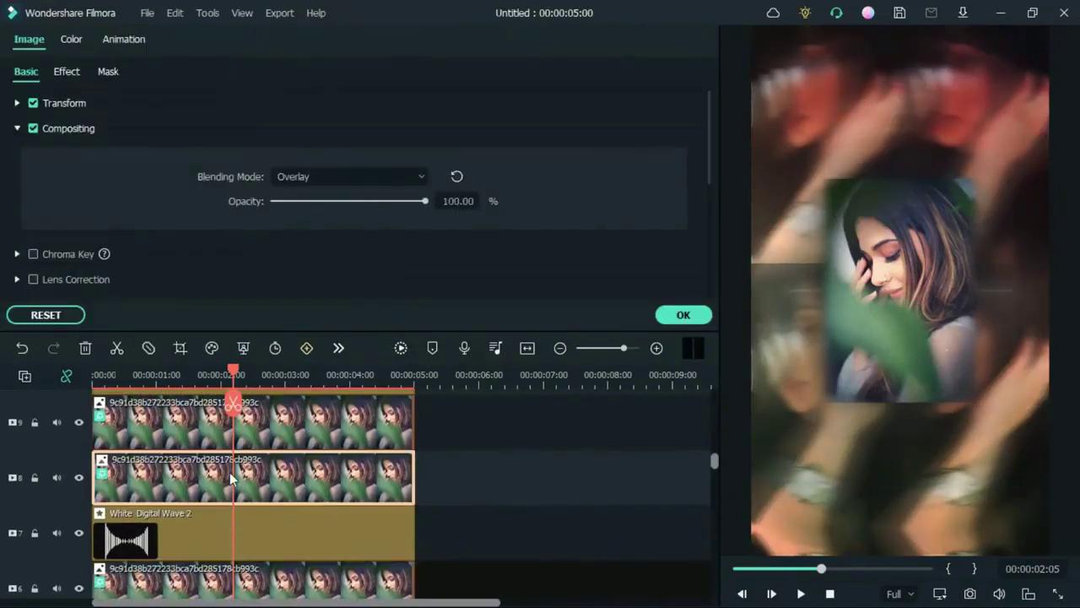
{"action": "scroll", "coordinate": [445, 475], "scroll_direction": "up", "scroll_amount": 3}
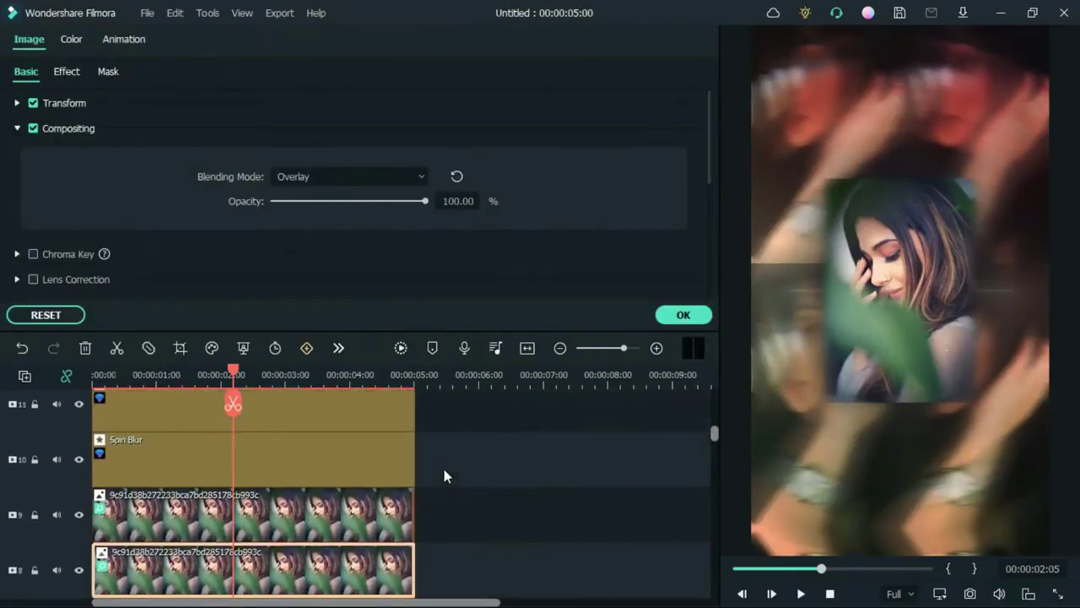
{"action": "scroll", "coordinate": [445, 476], "scroll_direction": "up", "scroll_amount": 3}
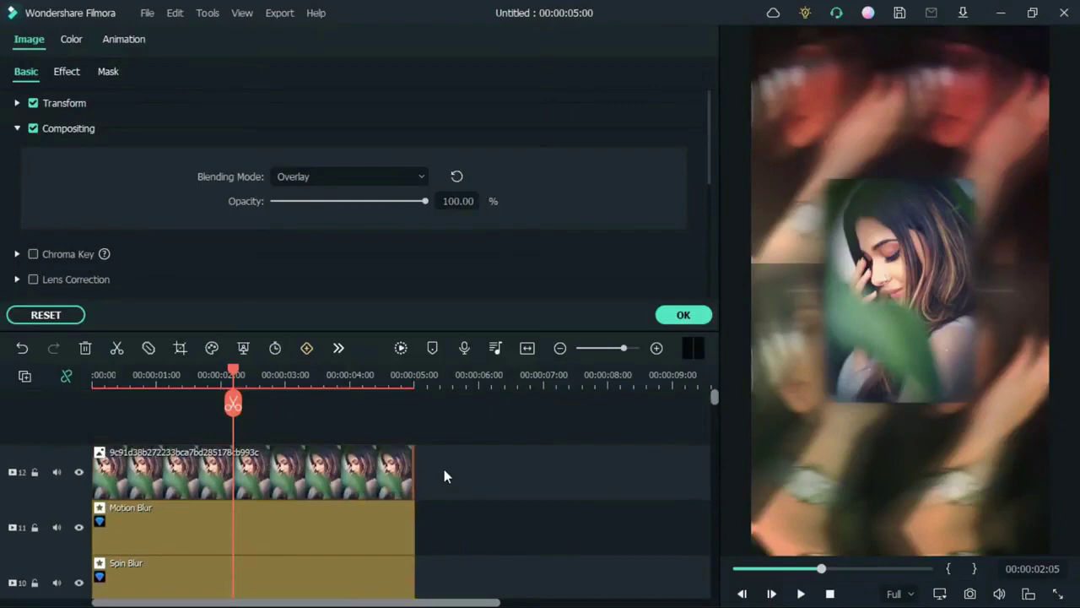
{"action": "left_click", "coordinate": [682, 314]}
Step: Import the progress bar clip My Video into the project media
{"action": "left_click", "coordinate": [28, 42]}
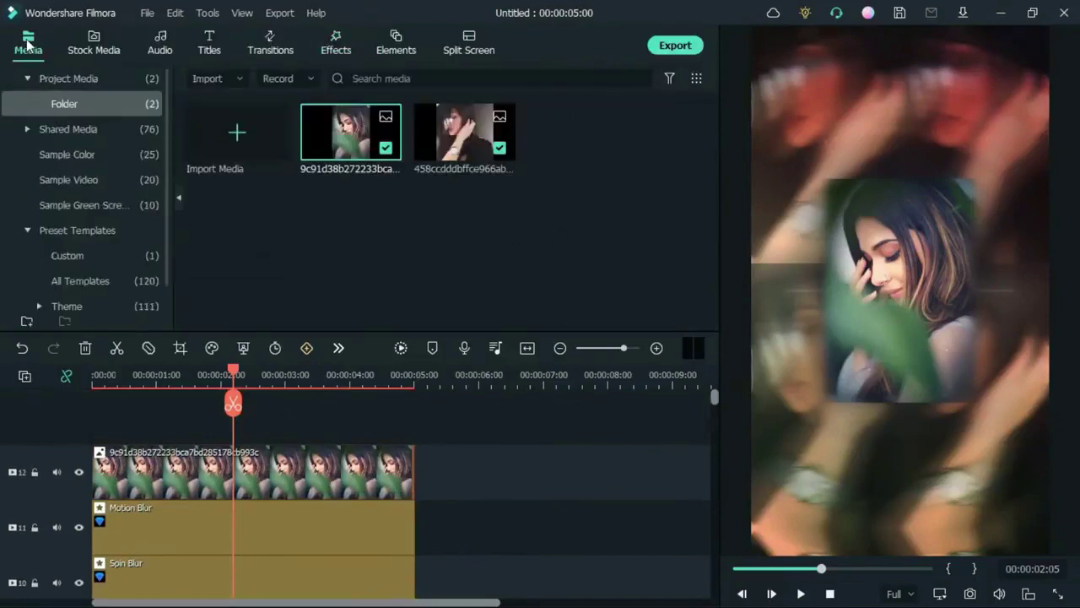
{"action": "double_click", "coordinate": [344, 246]}
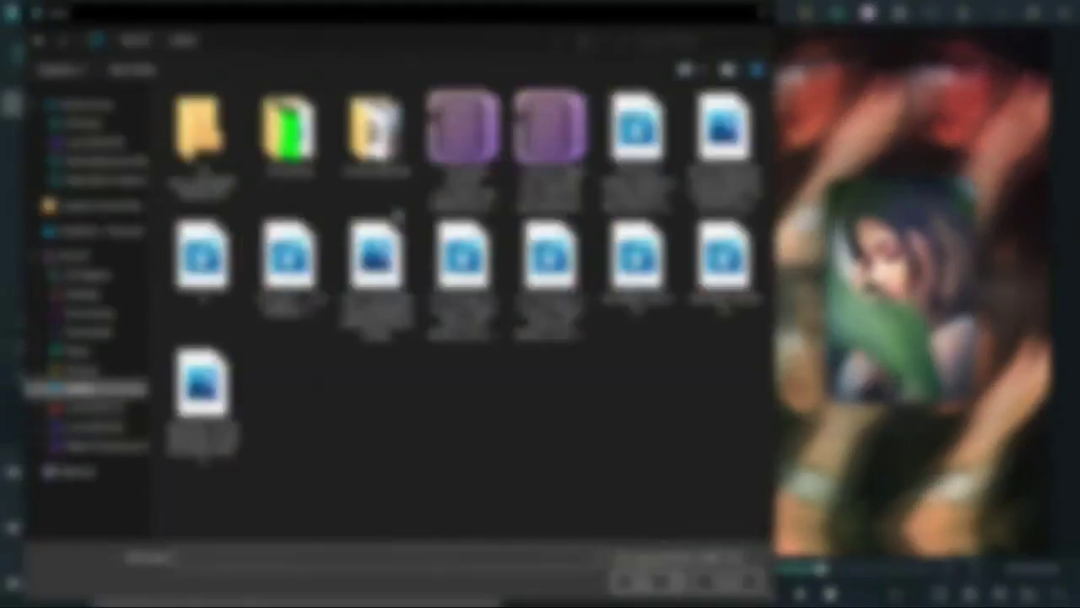
{"action": "scroll", "coordinate": [396, 279], "scroll_direction": "down", "scroll_amount": 3}
{"action": "scroll", "coordinate": [397, 278], "scroll_direction": "up", "scroll_amount": 2}
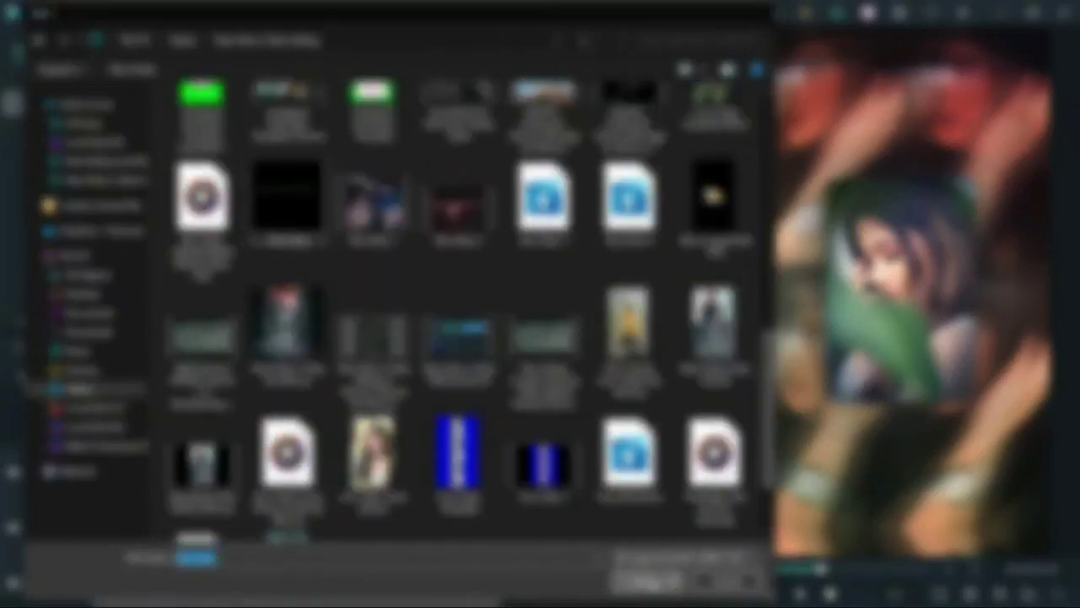
{"action": "double_click", "coordinate": [546, 221]}
{"action": "double_click", "coordinate": [546, 222]}
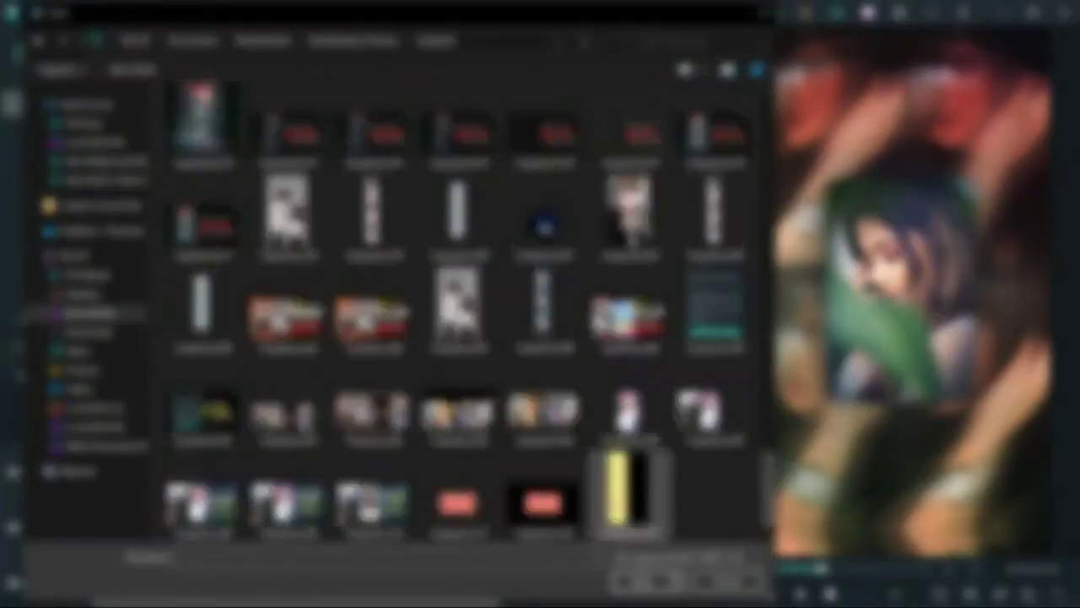
Step: Import the player controls image Snapshot_659 into the project media
{"action": "left_click_drag", "start_coordinate": [767, 481], "coordinate": [767, 400]}
{"action": "left_click", "coordinate": [458, 411]}
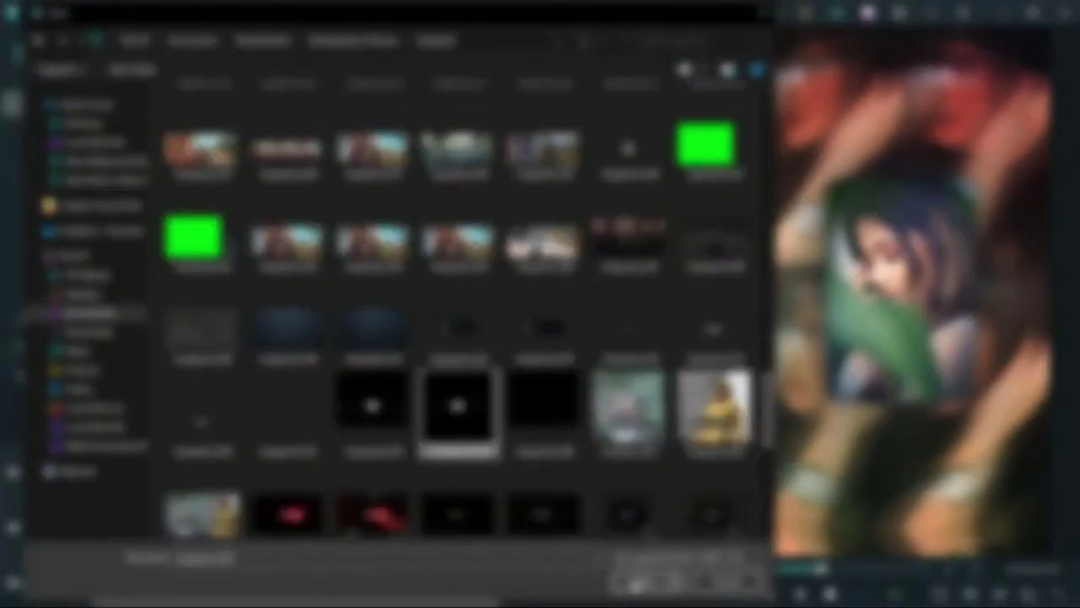
{"action": "left_click", "coordinate": [638, 583]}
Step: Place My Video at the start of a new track 13 above the centred photo
{"action": "left_click_drag", "start_coordinate": [572, 143], "coordinate": [432, 395]}
{"action": "left_click", "coordinate": [621, 341]}
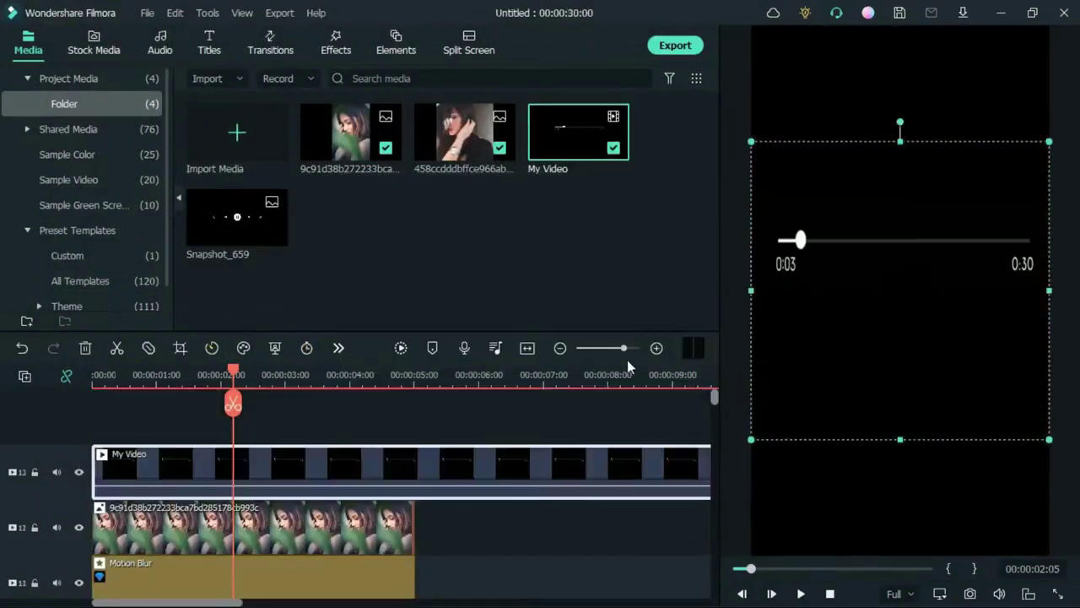
Step: Extend all photo and effect clips below My Video together to its 30-second end
{"action": "left_click_drag", "start_coordinate": [625, 374], "coordinate": [614, 363]}
{"action": "scroll", "coordinate": [364, 456], "scroll_direction": "down", "scroll_amount": 2}
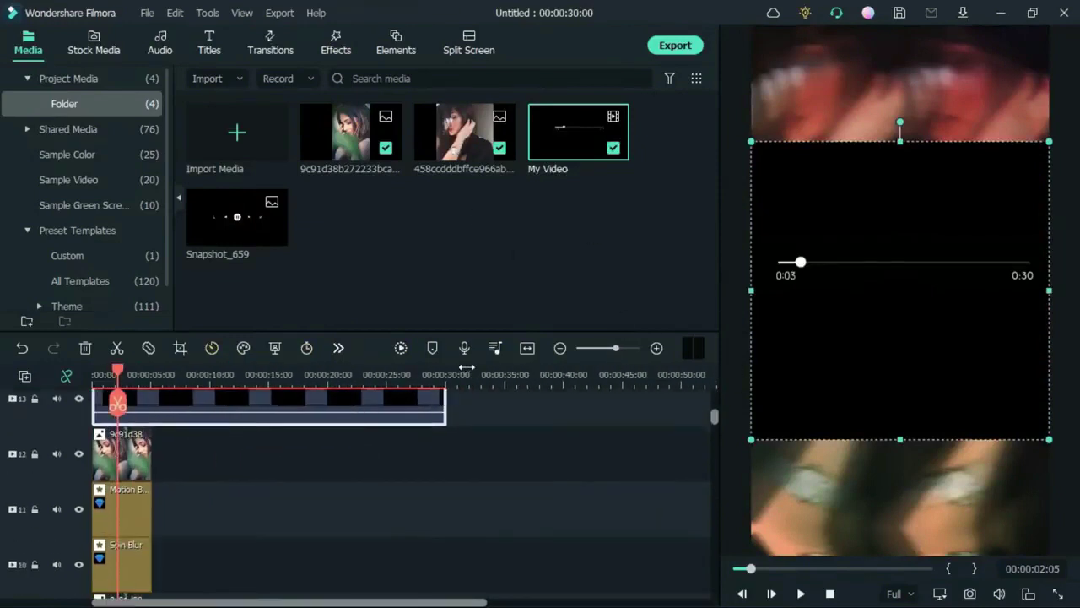
{"action": "scroll", "coordinate": [364, 455], "scroll_direction": "down", "scroll_amount": 3}
{"action": "left_click_drag", "start_coordinate": [160, 453], "coordinate": [78, 601]}
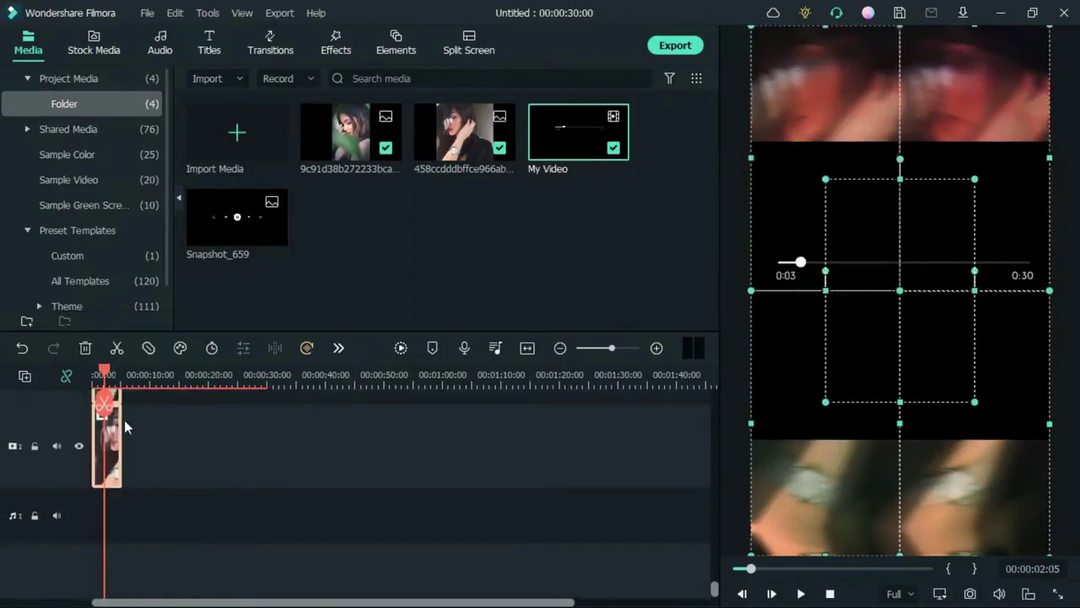
{"action": "left_click_drag", "start_coordinate": [121, 437], "coordinate": [265, 446]}
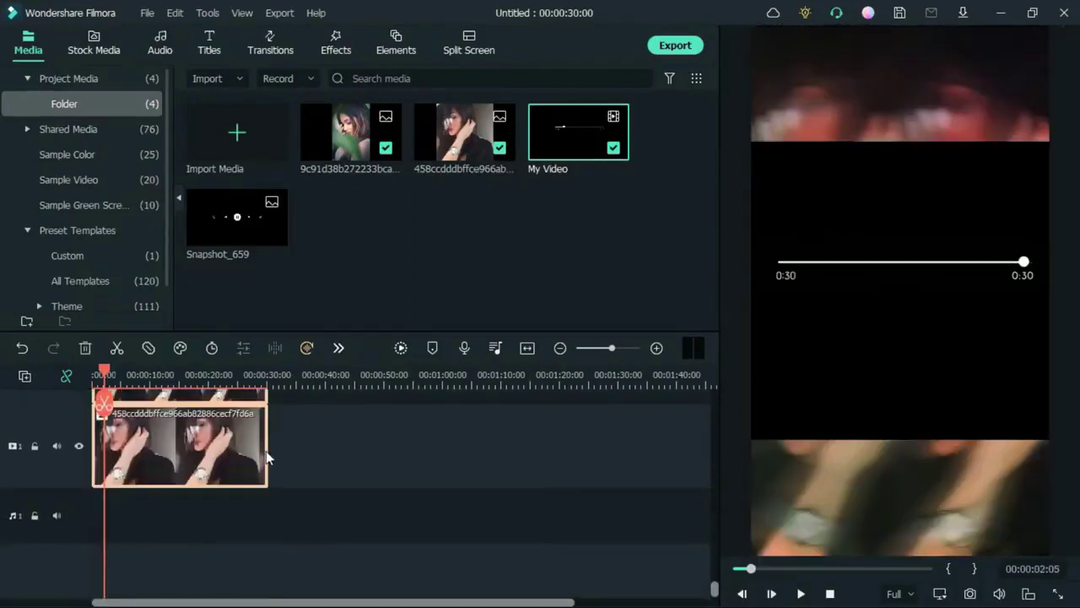
{"action": "scroll", "coordinate": [266, 451], "scroll_direction": "up", "scroll_amount": 10}
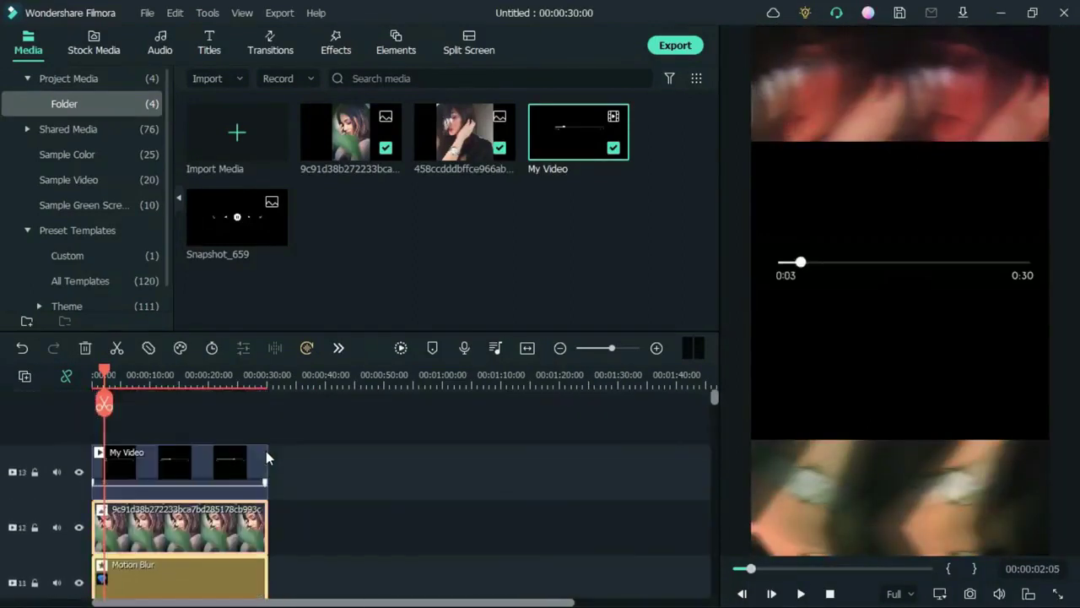
{"action": "left_click", "coordinate": [198, 411]}
Step: Scale My Video on track 13 to 82%
{"action": "left_click", "coordinate": [190, 453]}
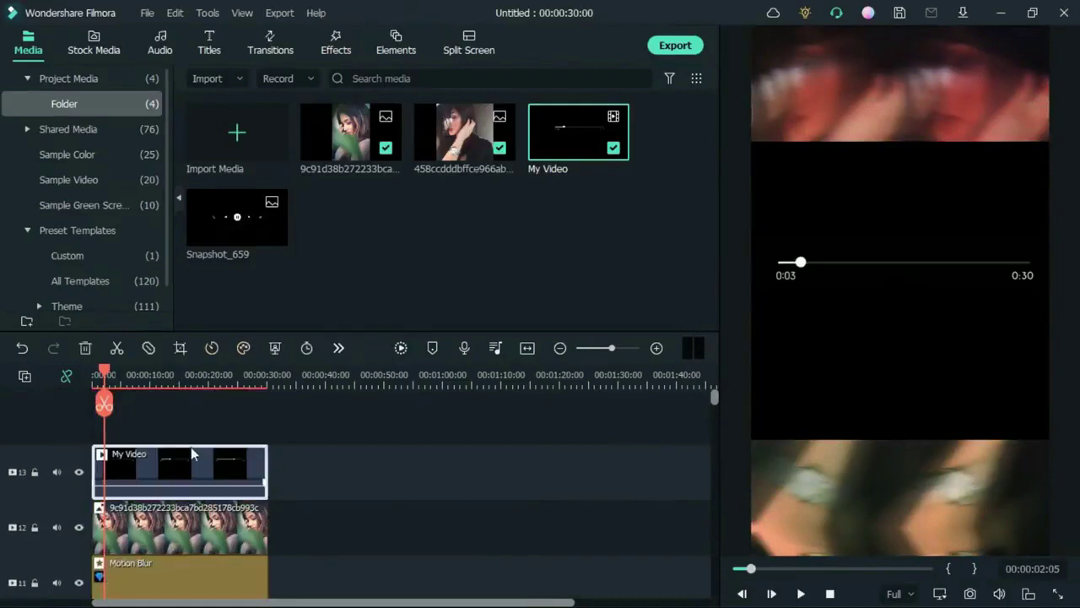
{"action": "double_click", "coordinate": [191, 454]}
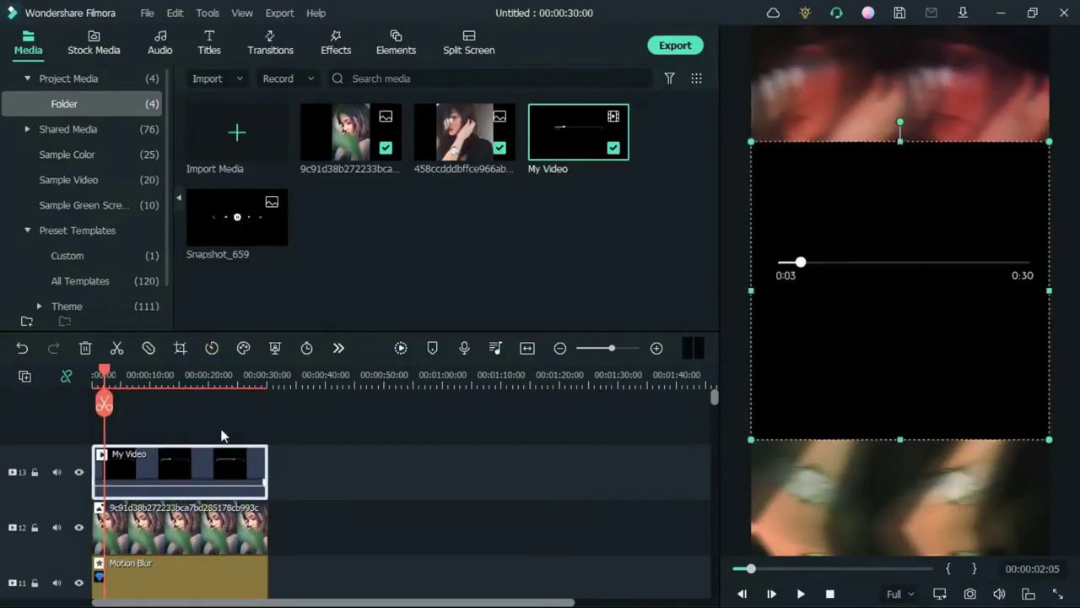
{"action": "left_click", "coordinate": [18, 104]}
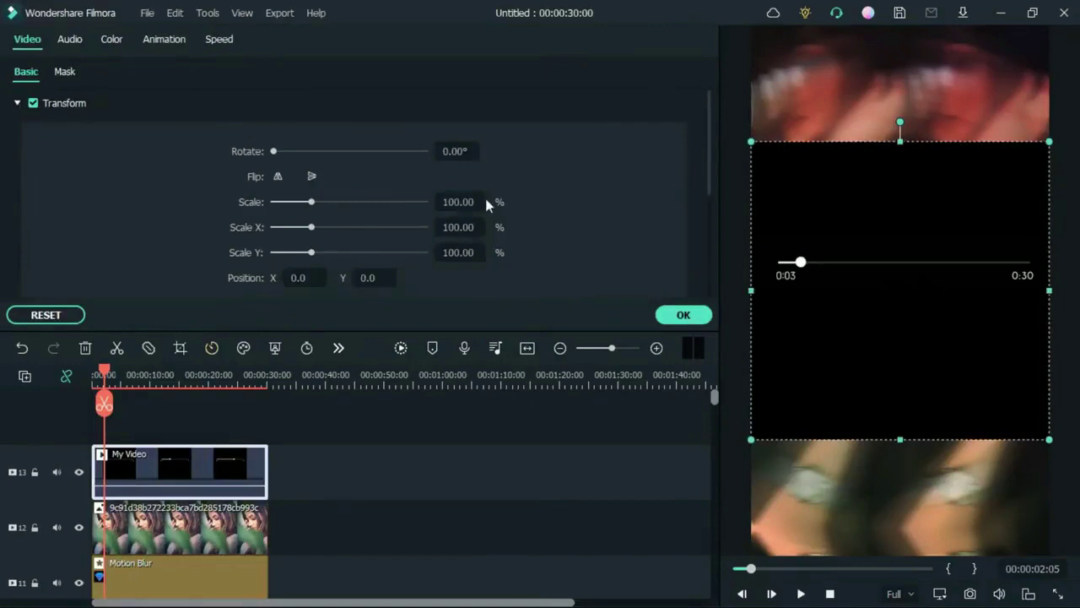
{"action": "left_click_drag", "start_coordinate": [311, 202], "coordinate": [303, 202]}
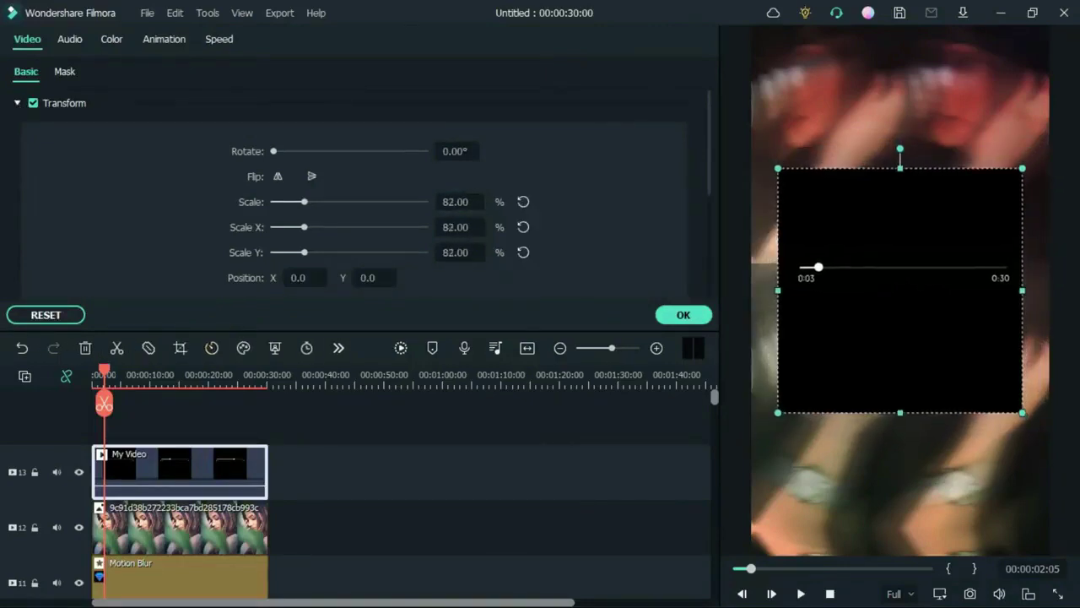
Step: Set the blending mode of My Video on track 13 to Screen
{"action": "left_click", "coordinate": [17, 103]}
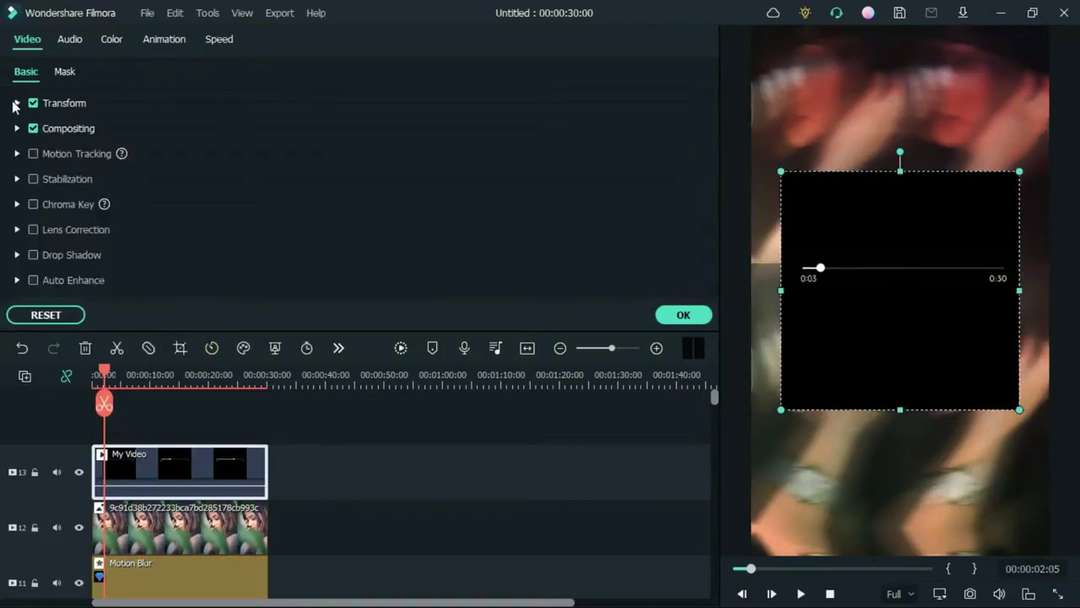
{"action": "left_click", "coordinate": [16, 128]}
{"action": "left_click", "coordinate": [282, 179]}
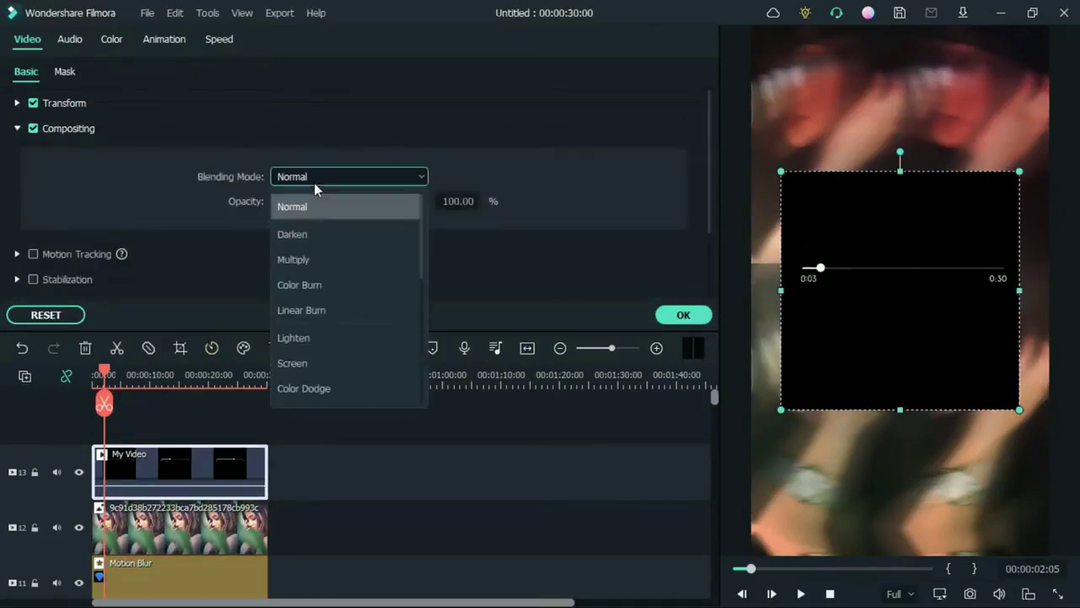
{"action": "left_click", "coordinate": [333, 370]}
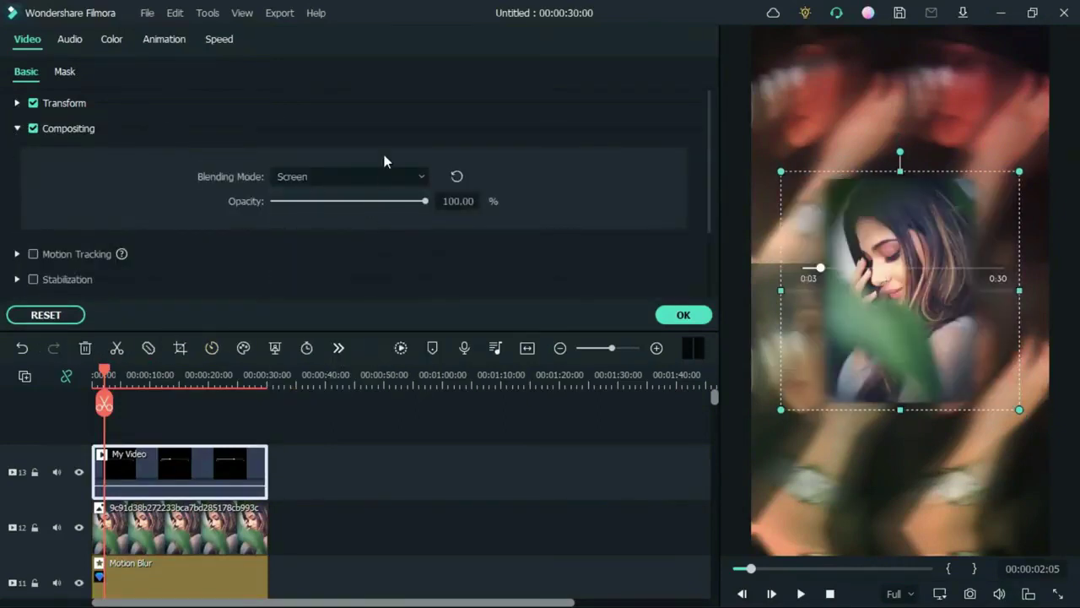
Step: Move My Video straight down so that its progress bar sits below the centred photo
{"action": "left_click", "coordinate": [16, 103]}
{"action": "left_click_drag", "start_coordinate": [900, 338], "coordinate": [900, 517]}
{"action": "left_click", "coordinate": [520, 453]}
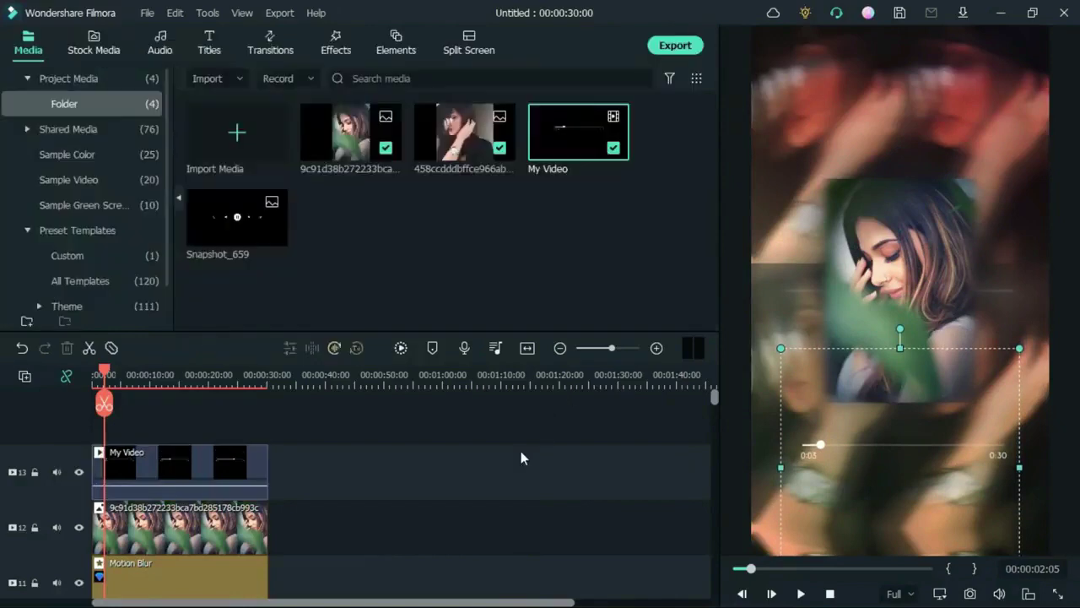
Step: Enable a drop shadow on the centred photo on track 12 with distance 0, blur 100 and opacity 100
{"action": "left_click", "coordinate": [900, 293]}
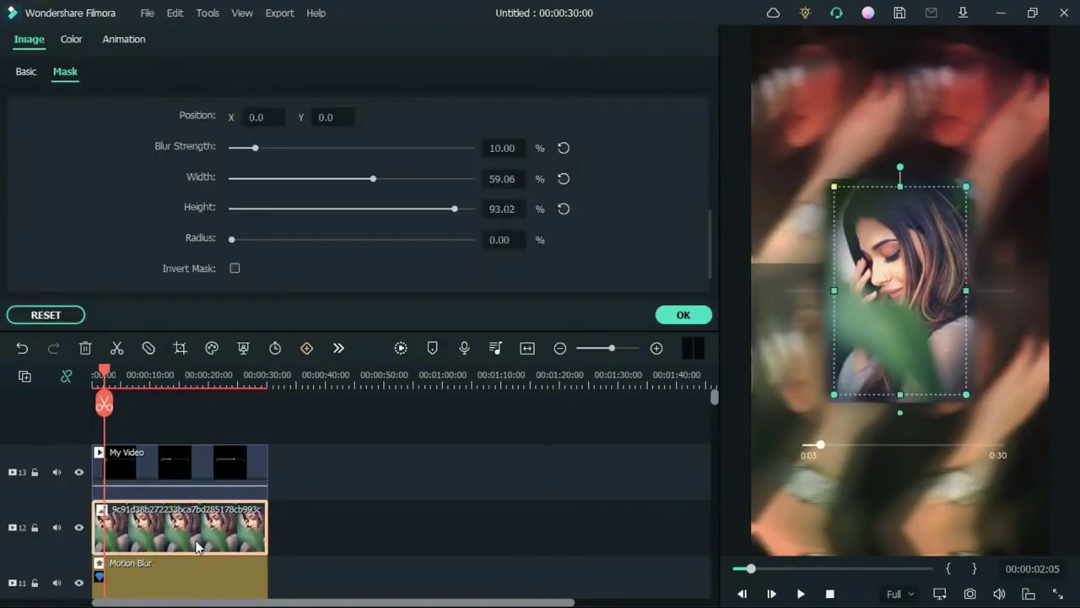
{"action": "left_click", "coordinate": [27, 73]}
{"action": "scroll", "coordinate": [32, 192], "scroll_direction": "down", "scroll_amount": 5}
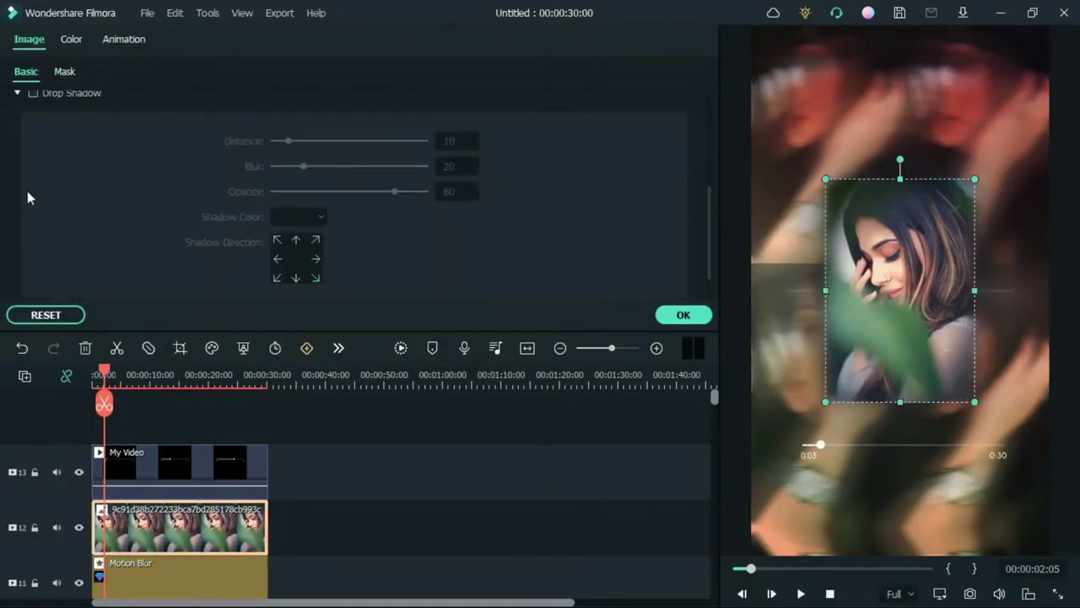
{"action": "left_click", "coordinate": [33, 93]}
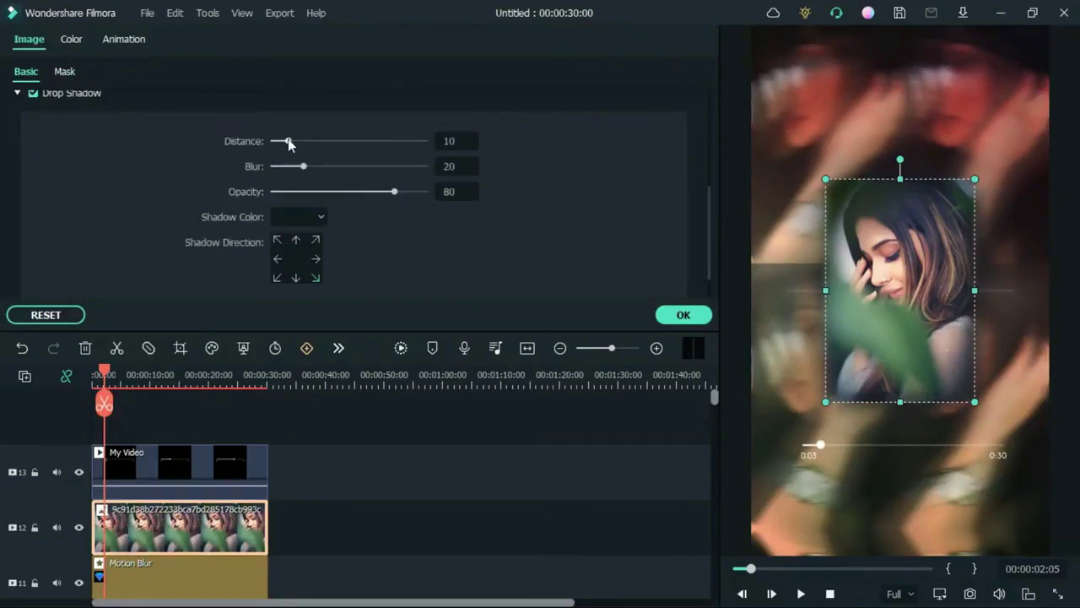
{"action": "left_click_drag", "start_coordinate": [288, 141], "coordinate": [238, 140]}
{"action": "left_click", "coordinate": [424, 167]}
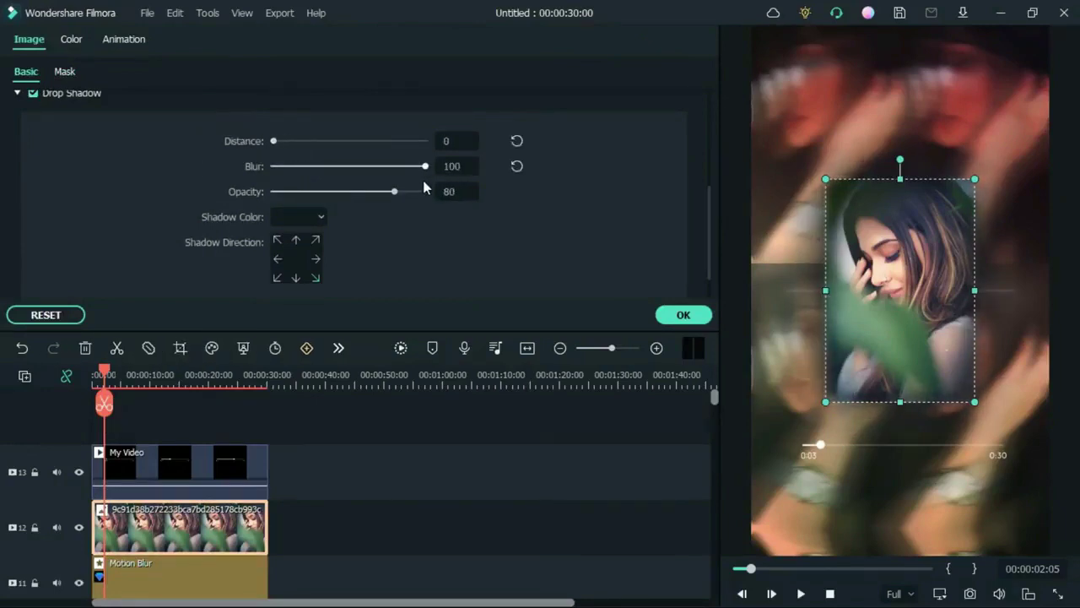
{"action": "left_click_drag", "start_coordinate": [394, 191], "coordinate": [467, 198]}
Step: Review the drop shadow settings of the photo on track 9 and look through the lower tracks
{"action": "scroll", "coordinate": [347, 475], "scroll_direction": "down", "scroll_amount": 2}
{"action": "scroll", "coordinate": [347, 475], "scroll_direction": "down", "scroll_amount": 1}
{"action": "left_click", "coordinate": [217, 509]}
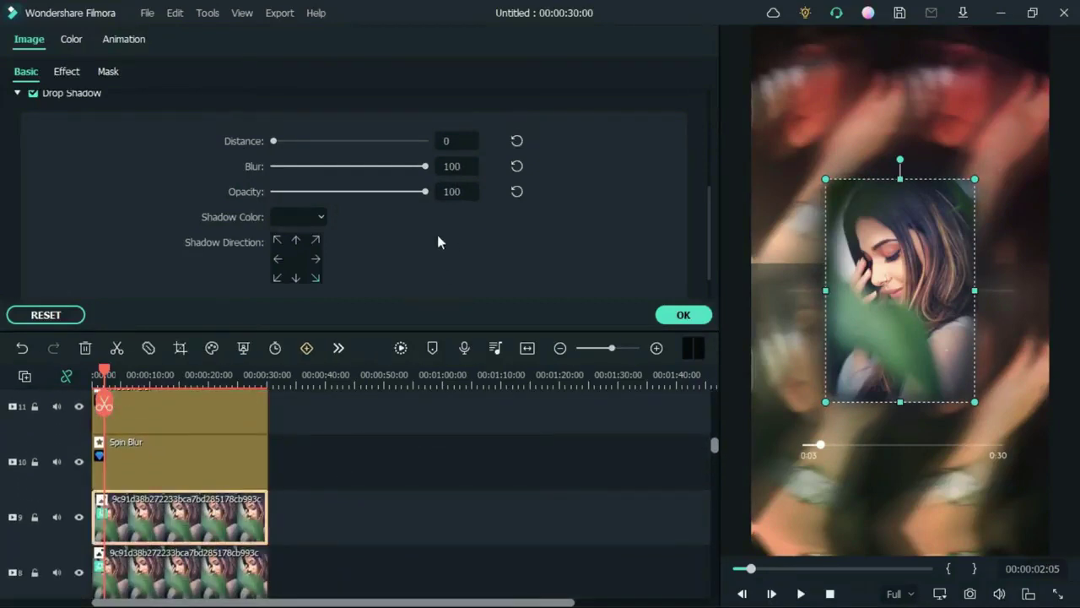
{"action": "scroll", "coordinate": [426, 253], "scroll_direction": "down", "scroll_amount": 1}
{"action": "scroll", "coordinate": [285, 491], "scroll_direction": "down", "scroll_amount": 5}
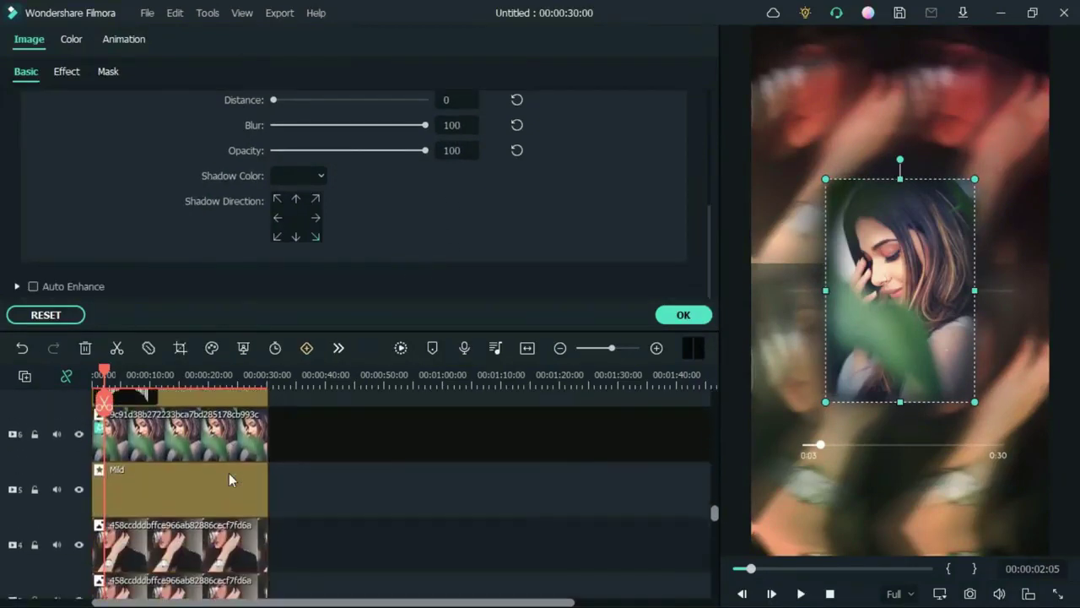
{"action": "scroll", "coordinate": [228, 473], "scroll_direction": "up", "scroll_amount": 8}
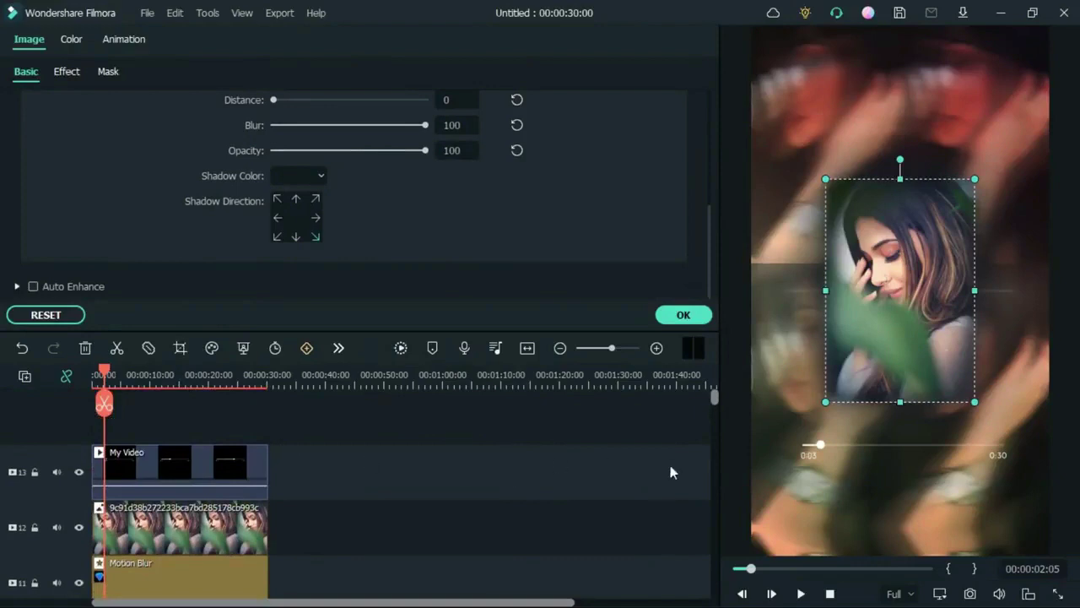
{"action": "left_click", "coordinate": [670, 471]}
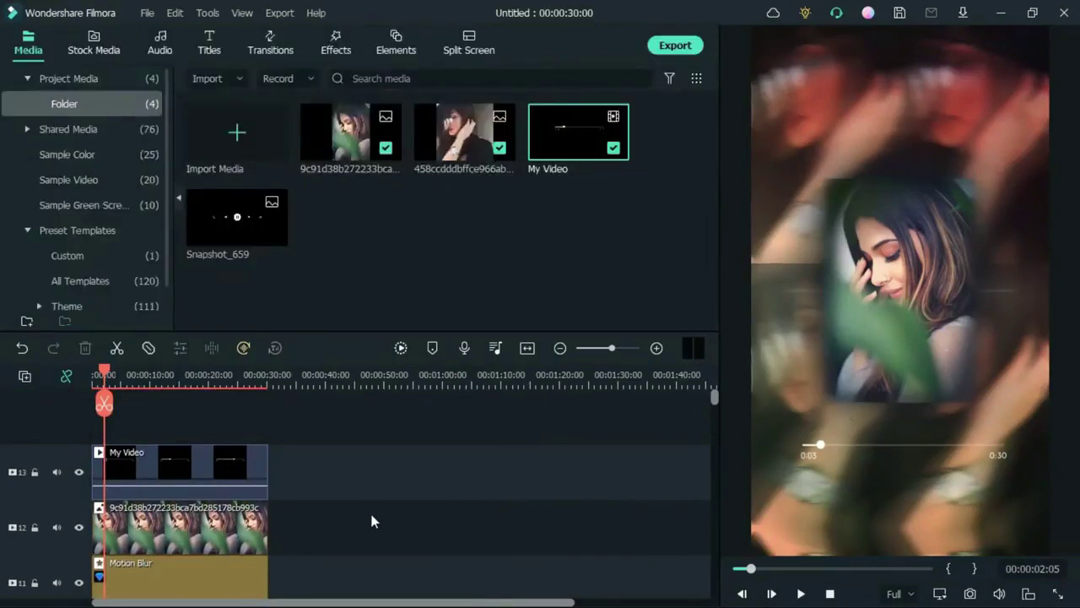
Step: Place Snapshot_659 on a new track 14 for the full 30 seconds and set its blending mode to Screen
{"action": "left_click_drag", "start_coordinate": [236, 217], "coordinate": [268, 460]}
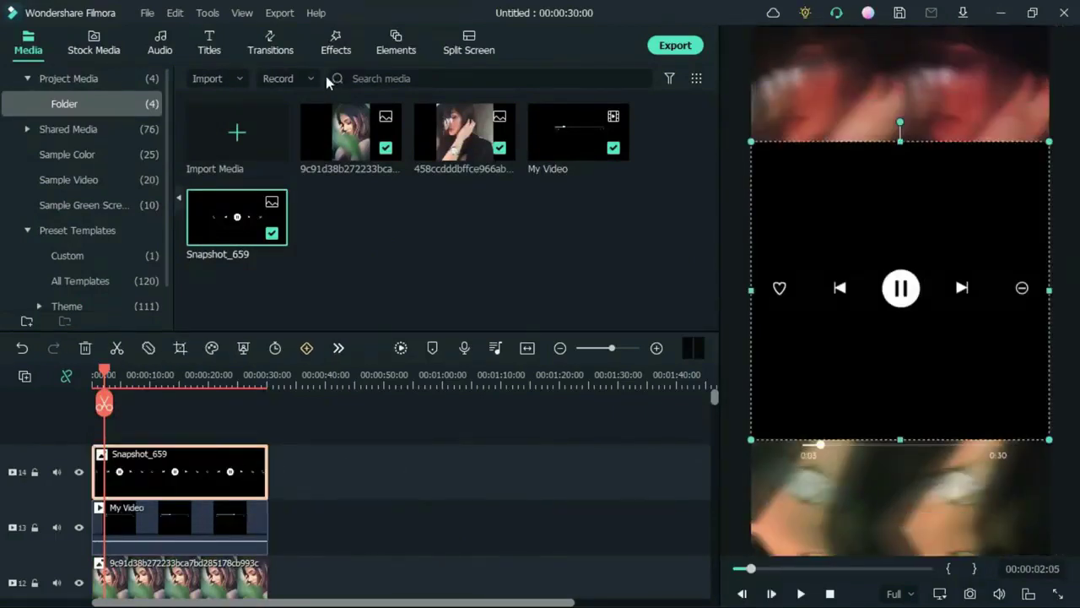
{"action": "double_click", "coordinate": [228, 218]}
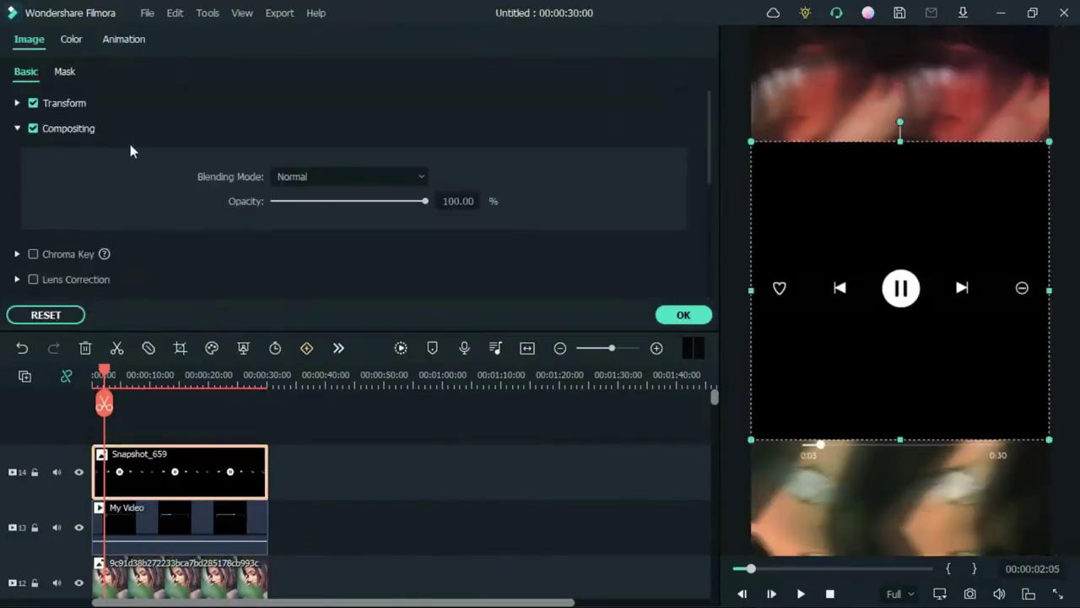
{"action": "left_click", "coordinate": [348, 175]}
{"action": "left_click", "coordinate": [302, 363]}
Step: Scale Snapshot_659 to 63% and move it below the progress bar, to position X 7.2, Y -288
{"action": "left_click", "coordinate": [18, 103]}
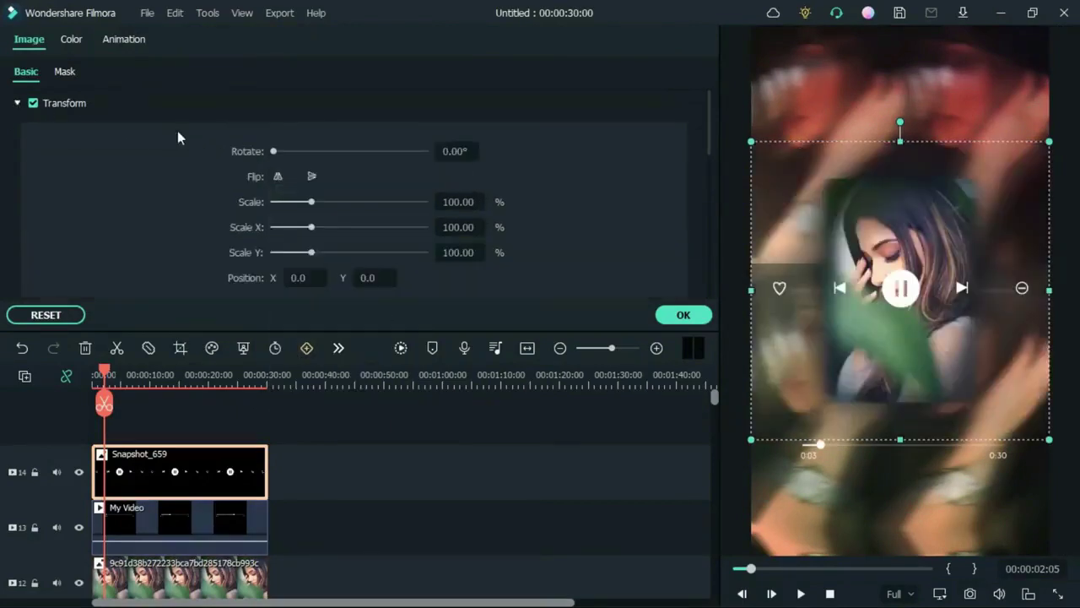
{"action": "left_click_drag", "start_coordinate": [477, 200], "coordinate": [446, 200]}
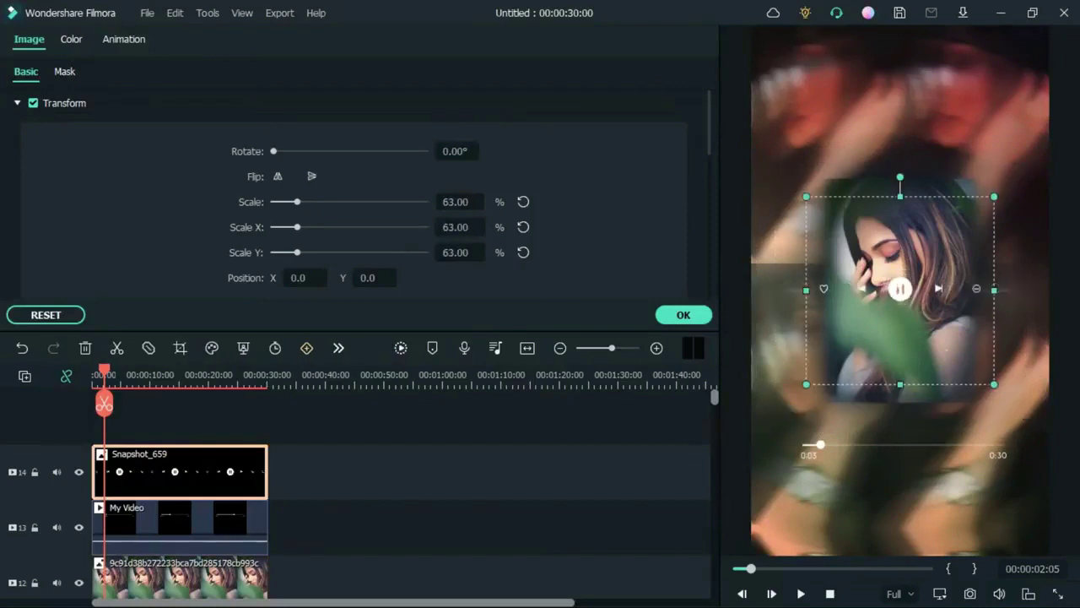
{"action": "left_click_drag", "start_coordinate": [901, 290], "coordinate": [904, 478]}
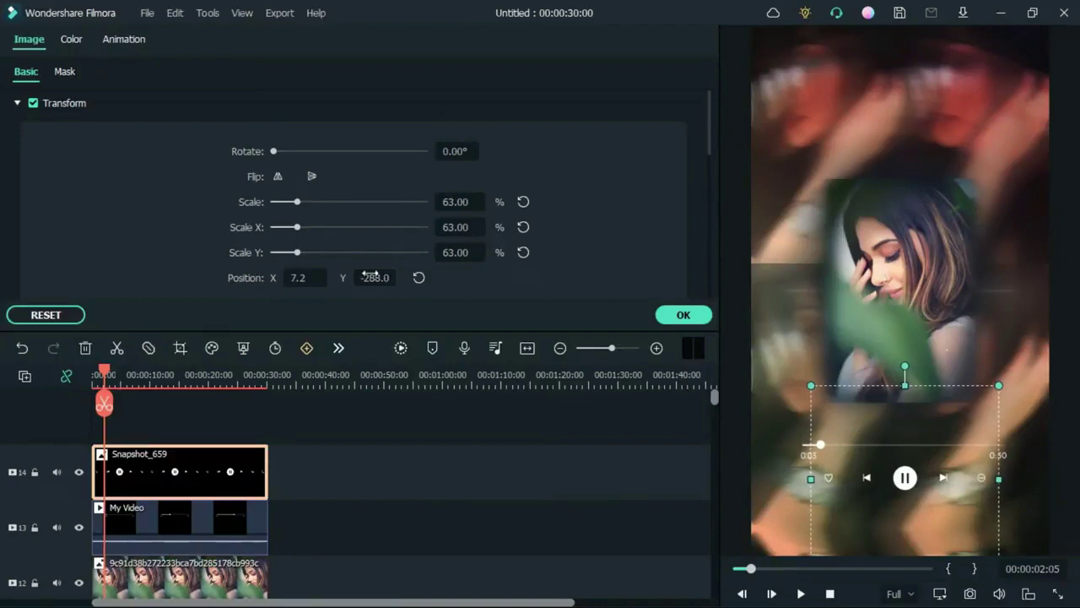
{"action": "left_click", "coordinate": [202, 418]}
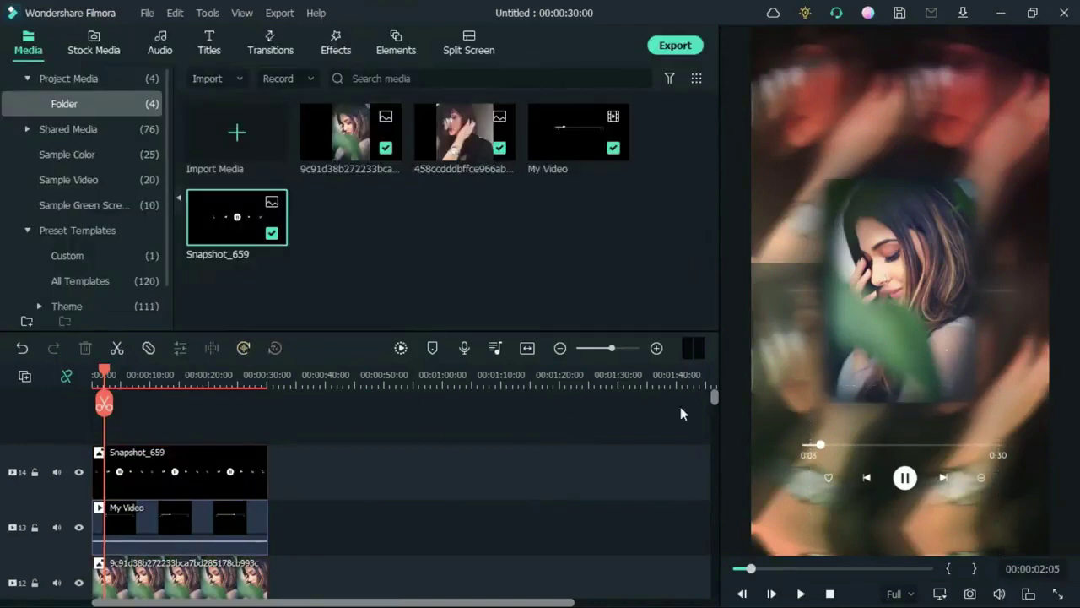
Step: Add the favourite Default Title at the start of a new track 15 and extend it to 30 seconds
{"action": "left_click_drag", "start_coordinate": [100, 376], "coordinate": [86, 373]}
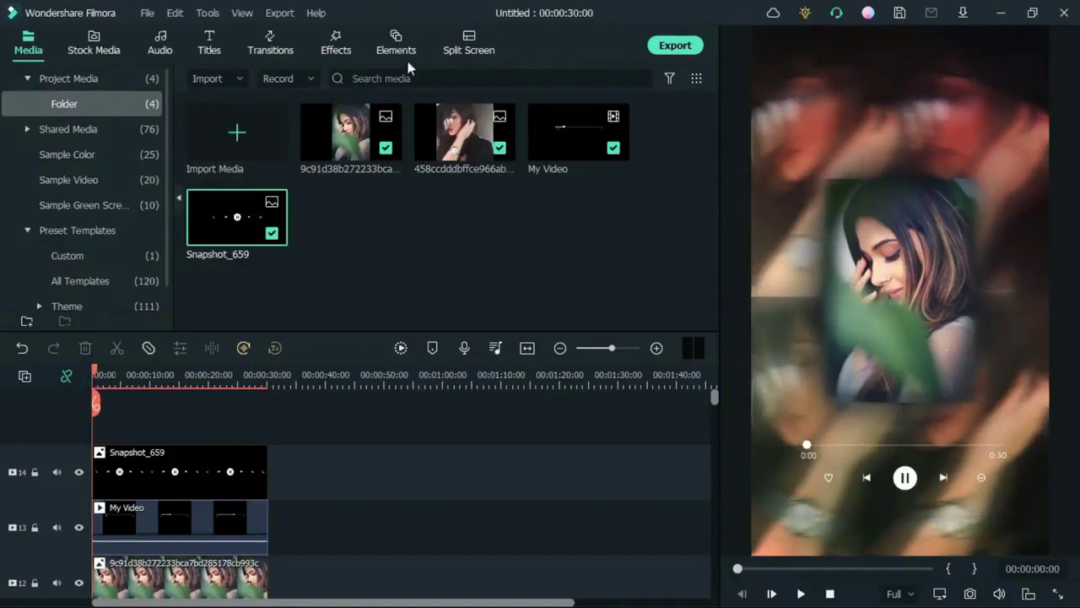
{"action": "left_click", "coordinate": [210, 51]}
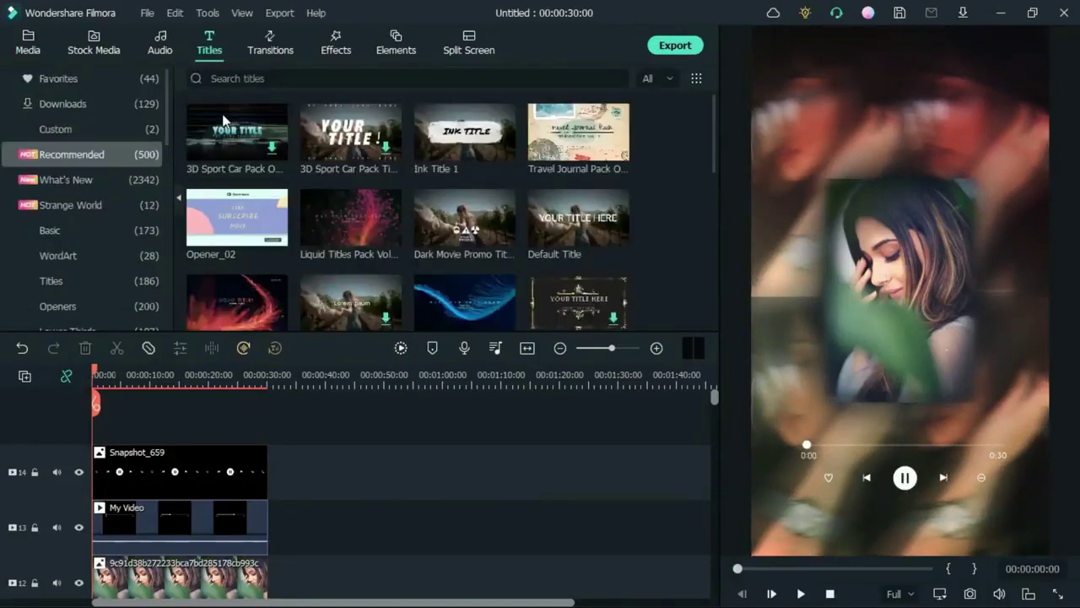
{"action": "left_click", "coordinate": [74, 111]}
{"action": "left_click", "coordinate": [78, 82]}
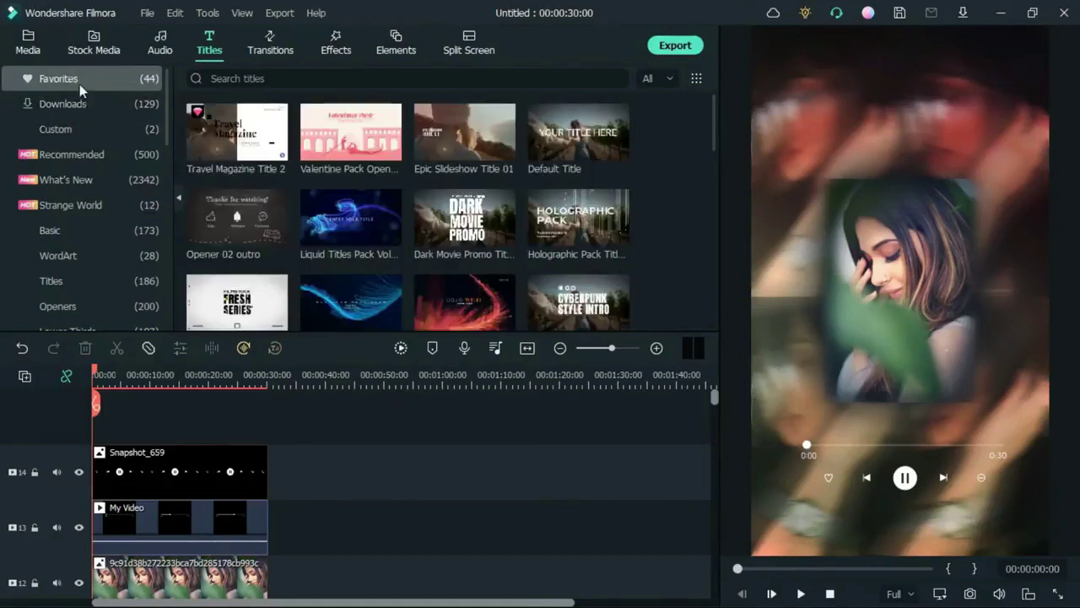
{"action": "left_click_drag", "start_coordinate": [601, 142], "coordinate": [124, 430]}
{"action": "left_click_drag", "start_coordinate": [121, 473], "coordinate": [267, 474]}
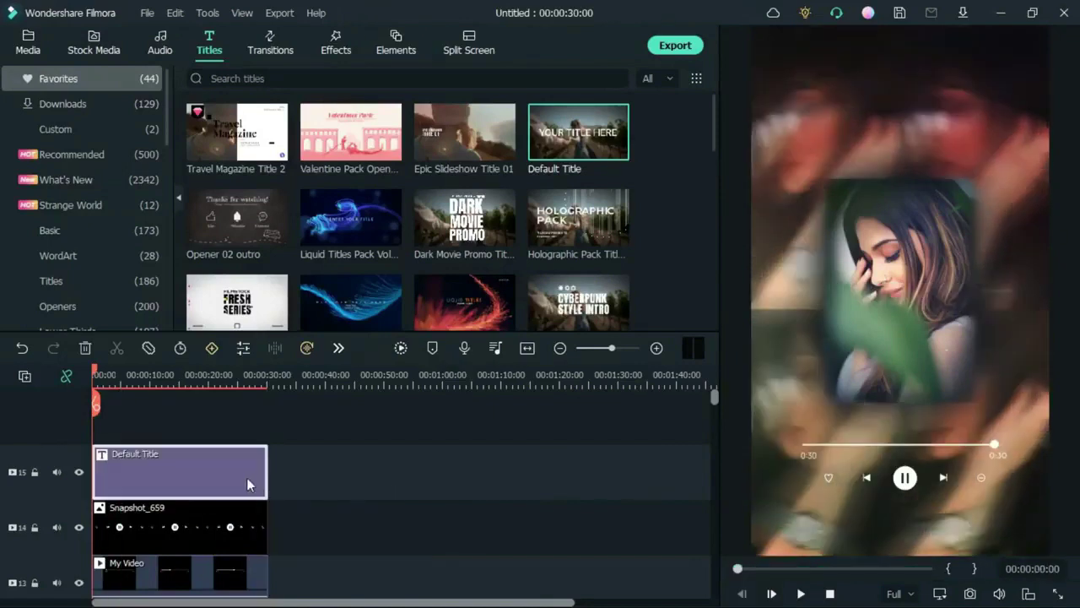
Step: Replace the placeholder text of the Default Title with KESARIYA
{"action": "double_click", "coordinate": [212, 478]}
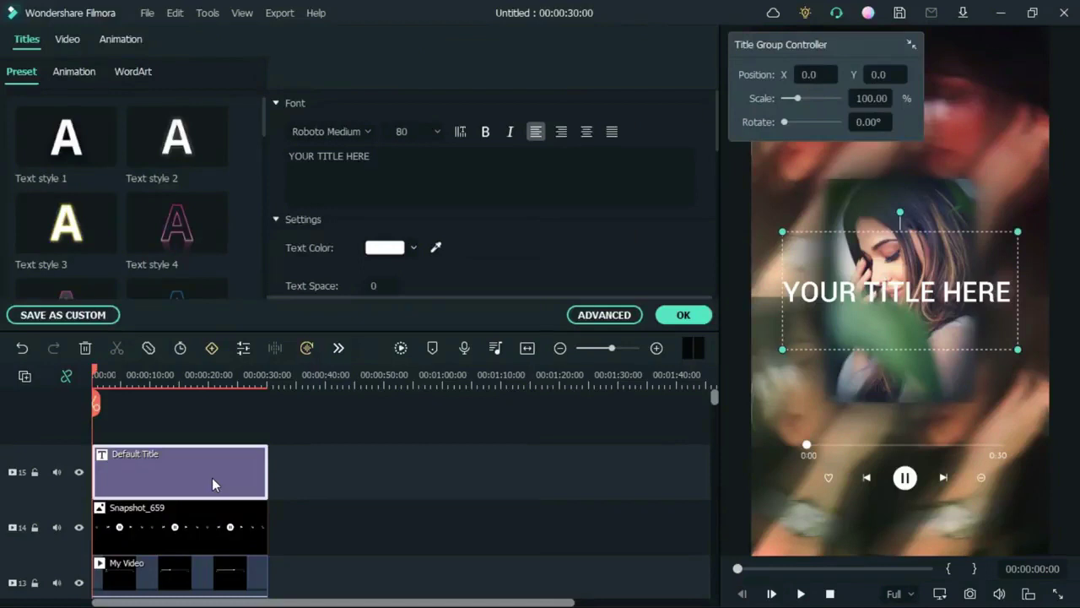
{"action": "left_click_drag", "start_coordinate": [407, 157], "coordinate": [276, 144]}
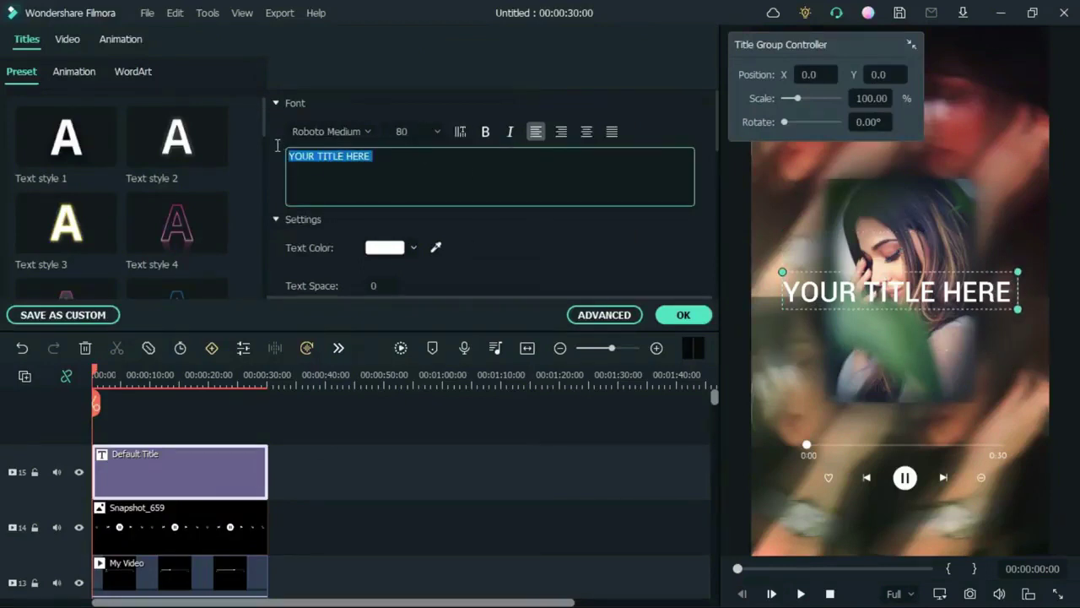
{"action": "type", "text": "KESHAR"}
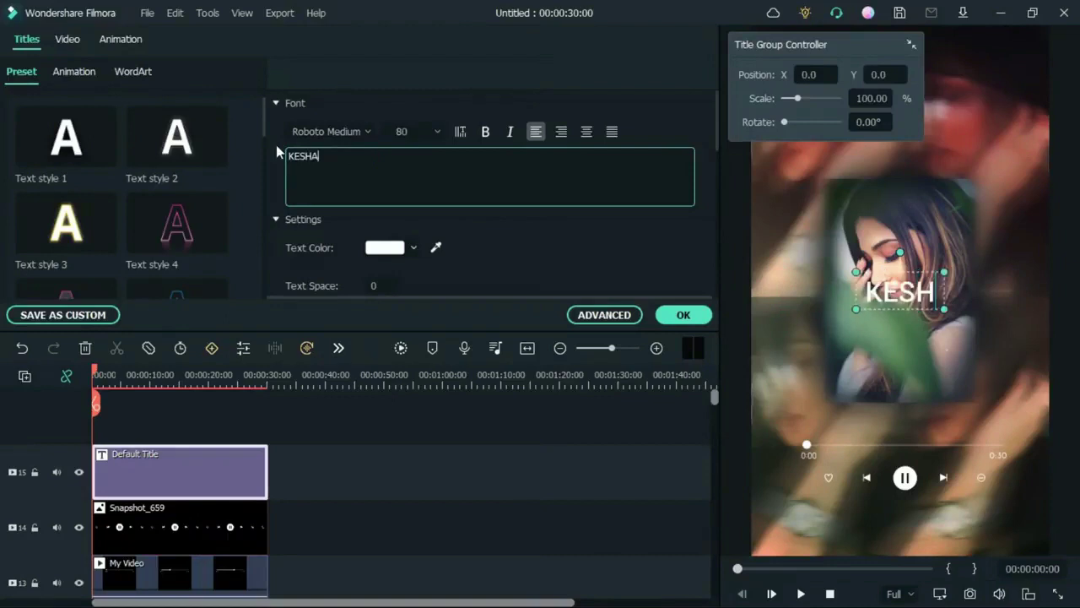
{"action": "key", "text": "BackSpace"}
{"action": "key", "text": "BackSpace"}
{"action": "type", "text": "A"}
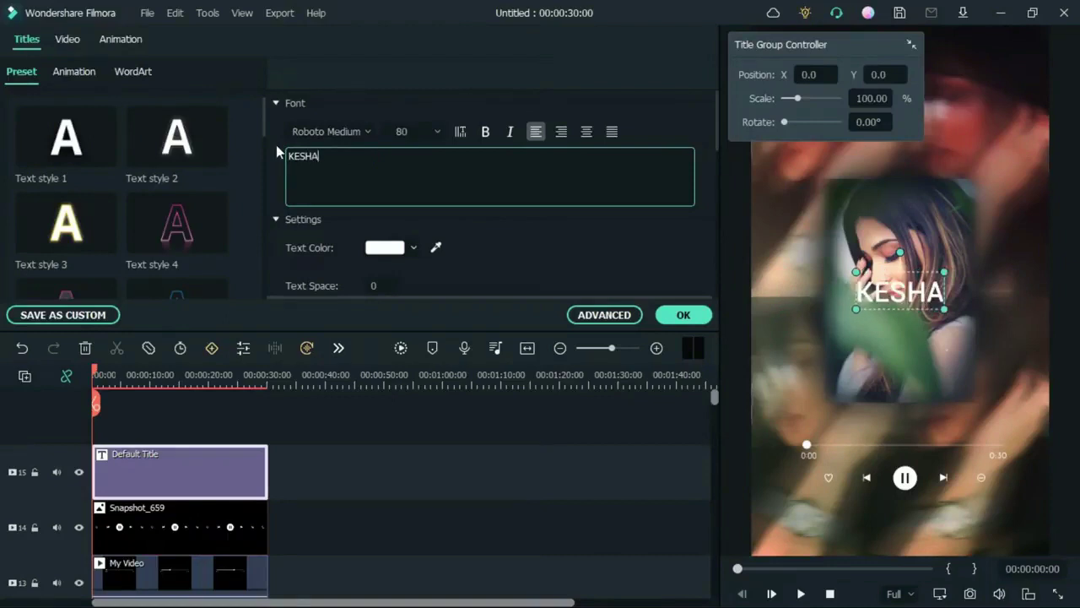
{"action": "key", "text": "BackSpace"}
{"action": "key", "text": "BackSpace"}
{"action": "type", "text": "ARIYA"}
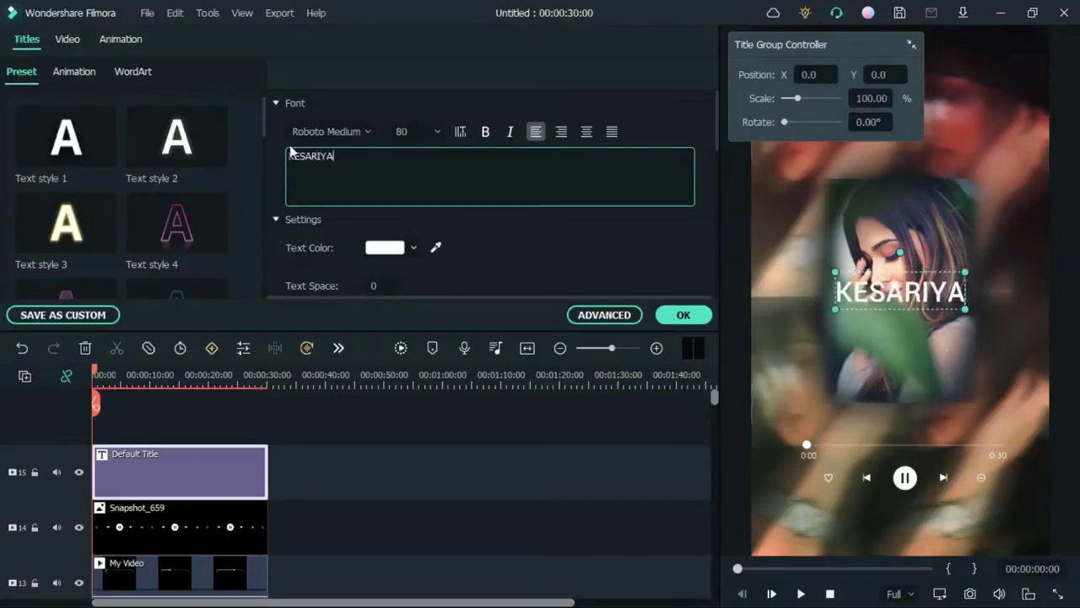
Step: Set the title's font to Anton Regular and text spacing to 1, and move it to vertical position -190
{"action": "left_click", "coordinate": [331, 133]}
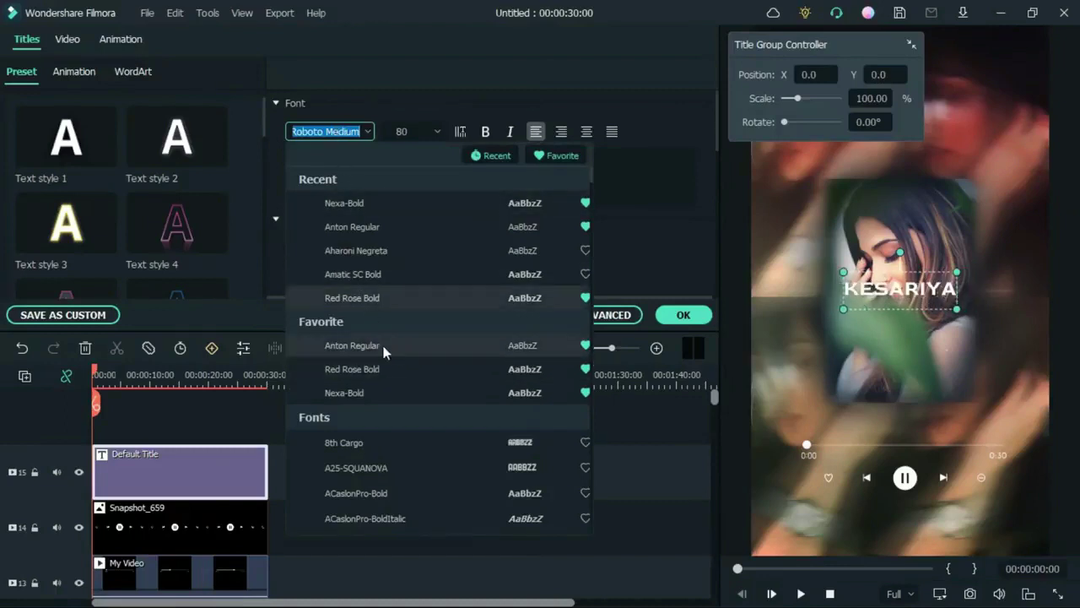
{"action": "left_click", "coordinate": [414, 345]}
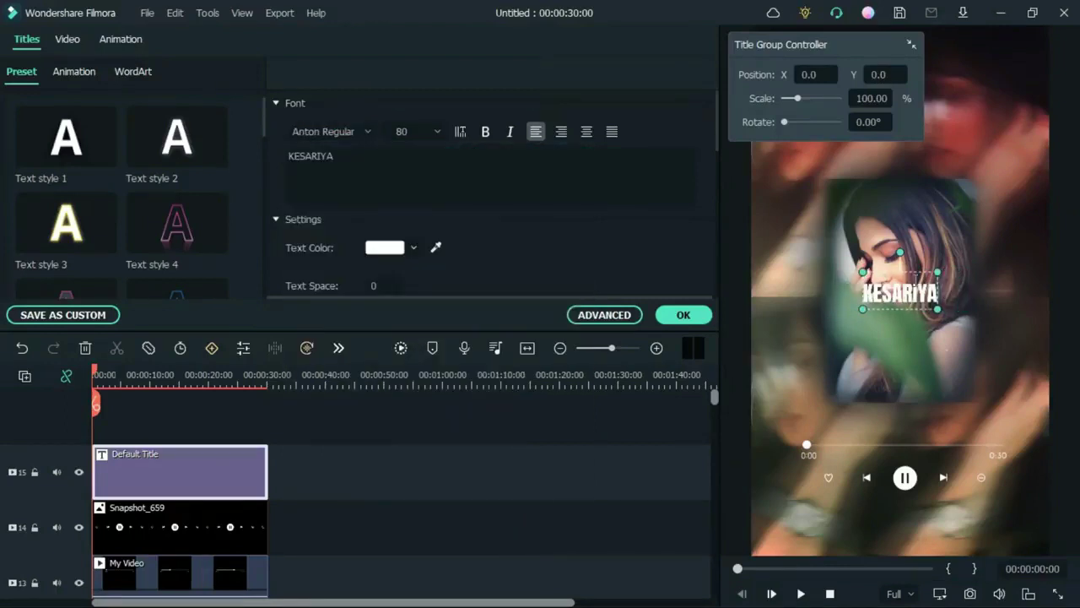
{"action": "mouse_move", "coordinate": [882, 79]}
{"action": "left_mouse_down"}
{"action": "mouse_move", "coordinate": [793, 78]}
{"action": "mouse_move", "coordinate": [889, 88]}
{"action": "left_mouse_up"}
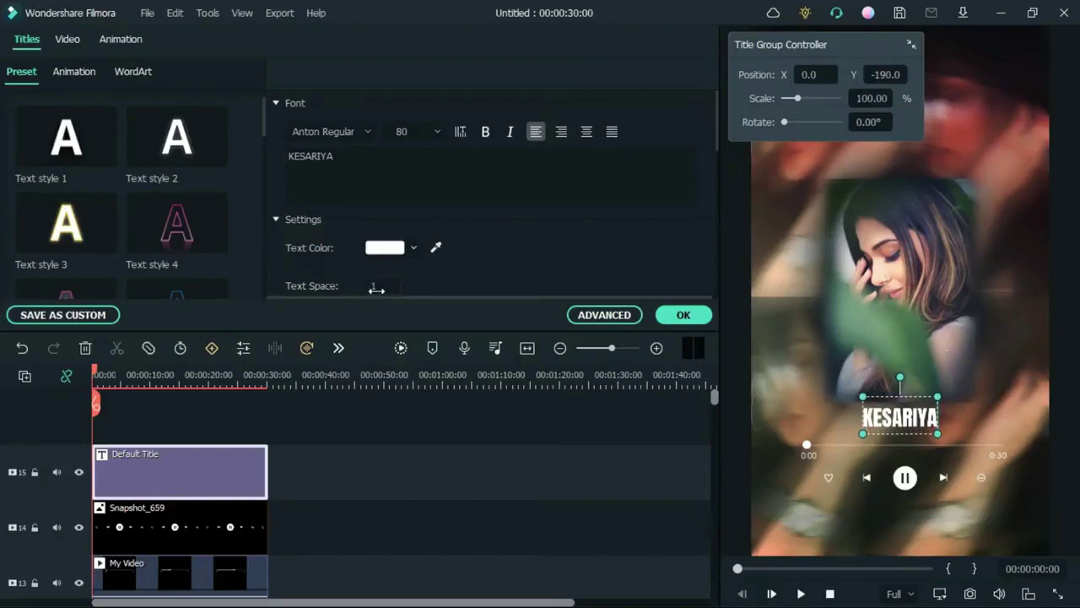
Step: Set the KESARIYA title's opacity to 70% and apply the title changes
{"action": "left_click_drag", "start_coordinate": [716, 140], "coordinate": [738, 289]}
{"action": "double_click", "coordinate": [470, 245]}
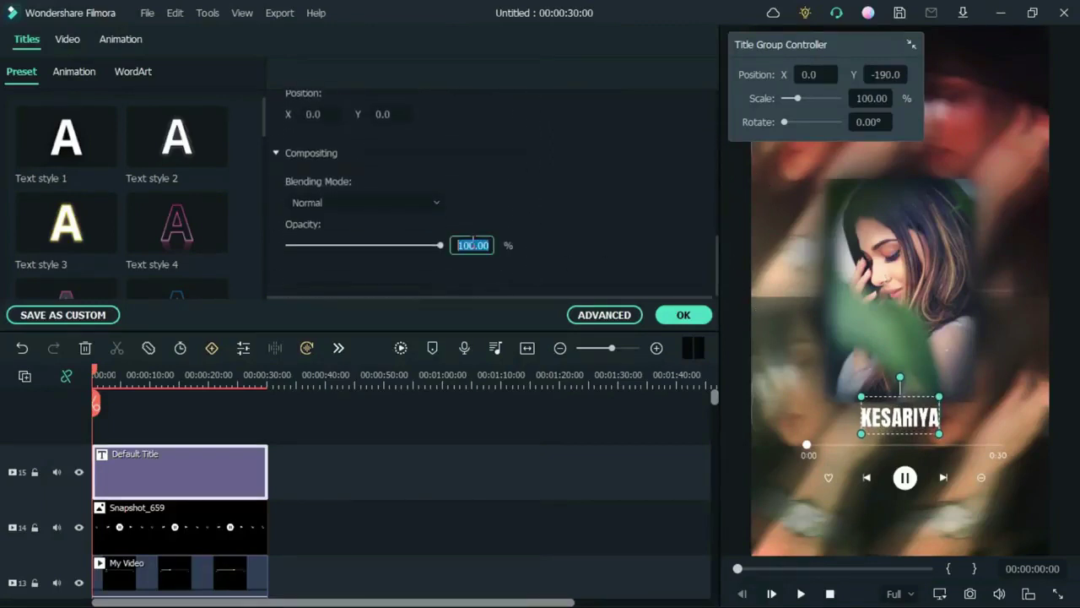
{"action": "type", "text": "70"}
{"action": "key", "text": "Return"}
{"action": "left_click", "coordinate": [683, 314]}
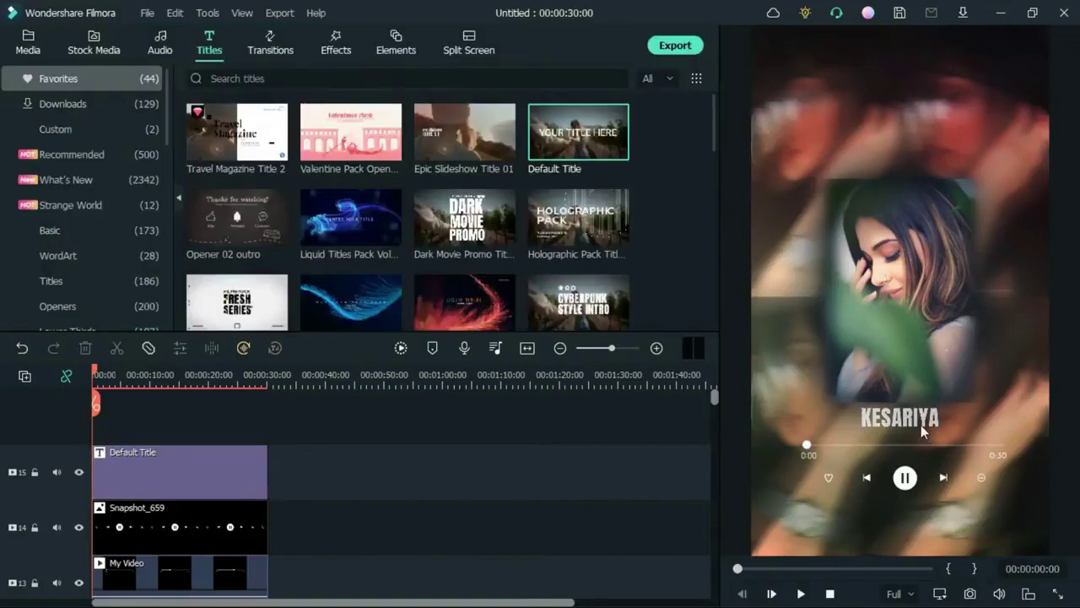
{"action": "left_click", "coordinate": [920, 424]}
{"action": "left_click", "coordinate": [812, 418]}
{"action": "left_click", "coordinate": [900, 420]}
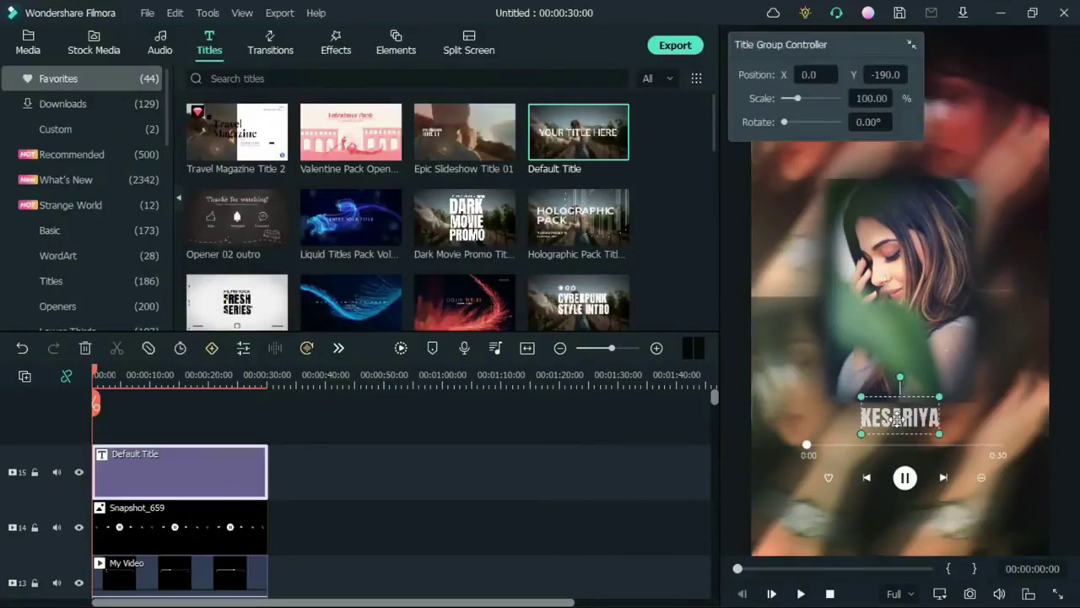
{"action": "left_click_drag", "start_coordinate": [899, 419], "coordinate": [900, 419]}
{"action": "left_click", "coordinate": [672, 452]}
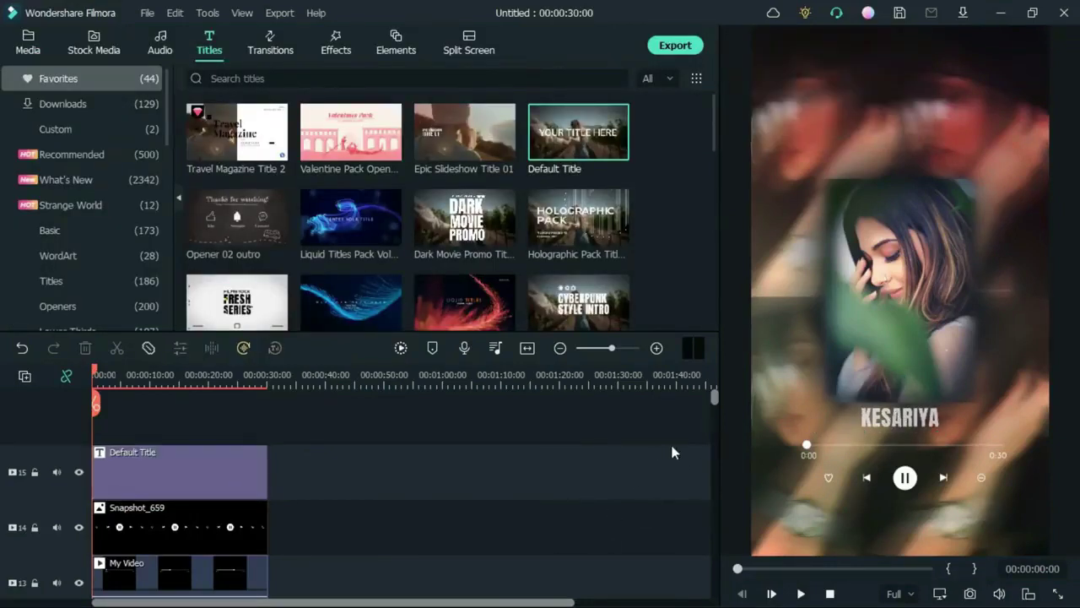
Step: Duplicate the KESARIYA title clip onto a new track above it
{"action": "left_click", "coordinate": [257, 455]}
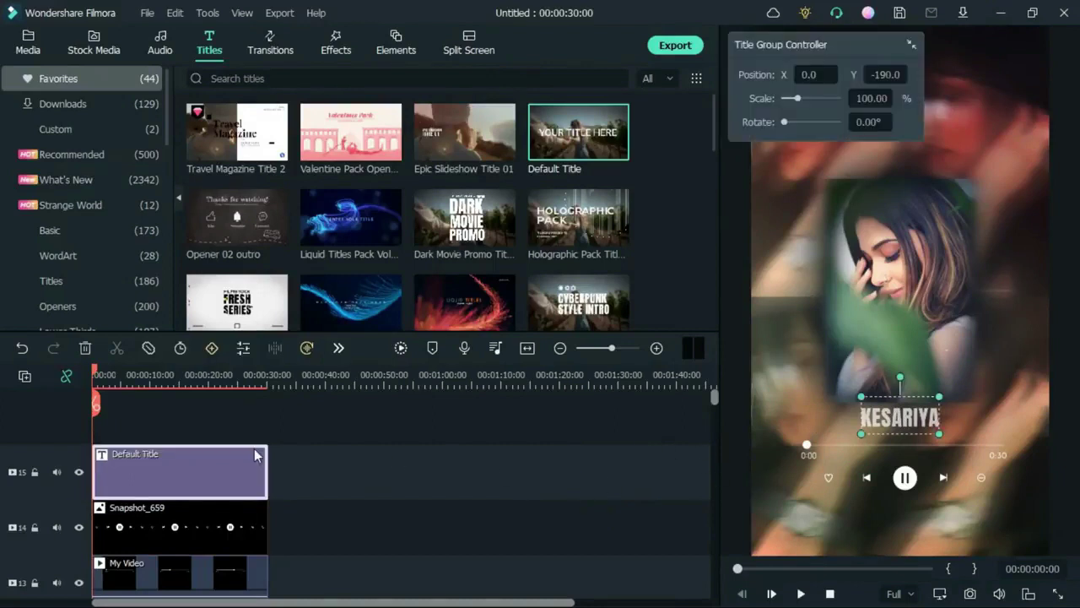
{"action": "key", "text": "ctrl+c"}
{"action": "key", "text": "ctrl+v"}
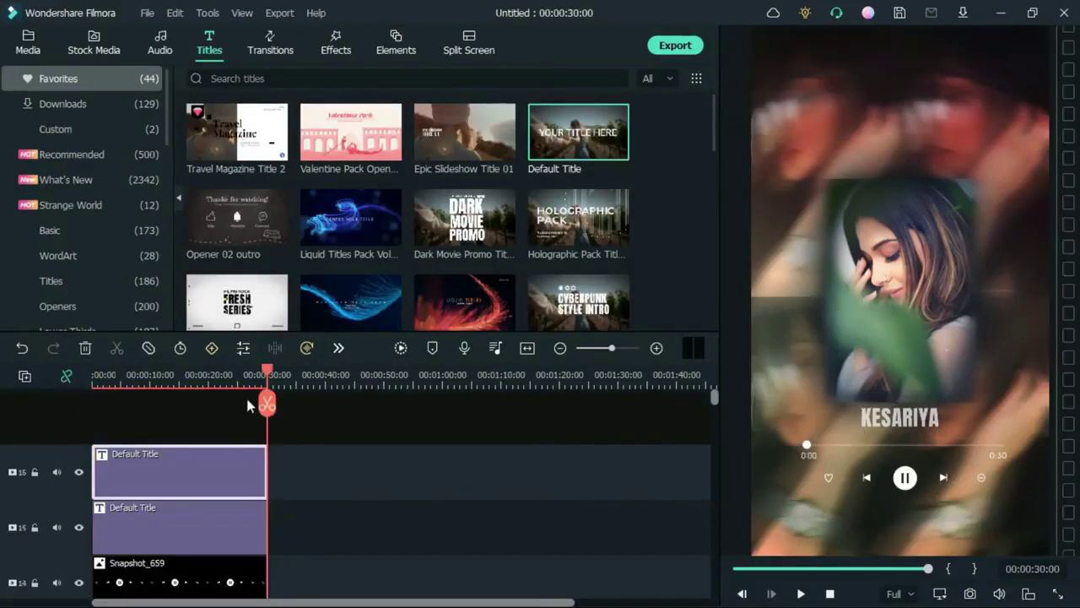
Step: Replace the duplicated title's text with audio libary
{"action": "double_click", "coordinate": [227, 471]}
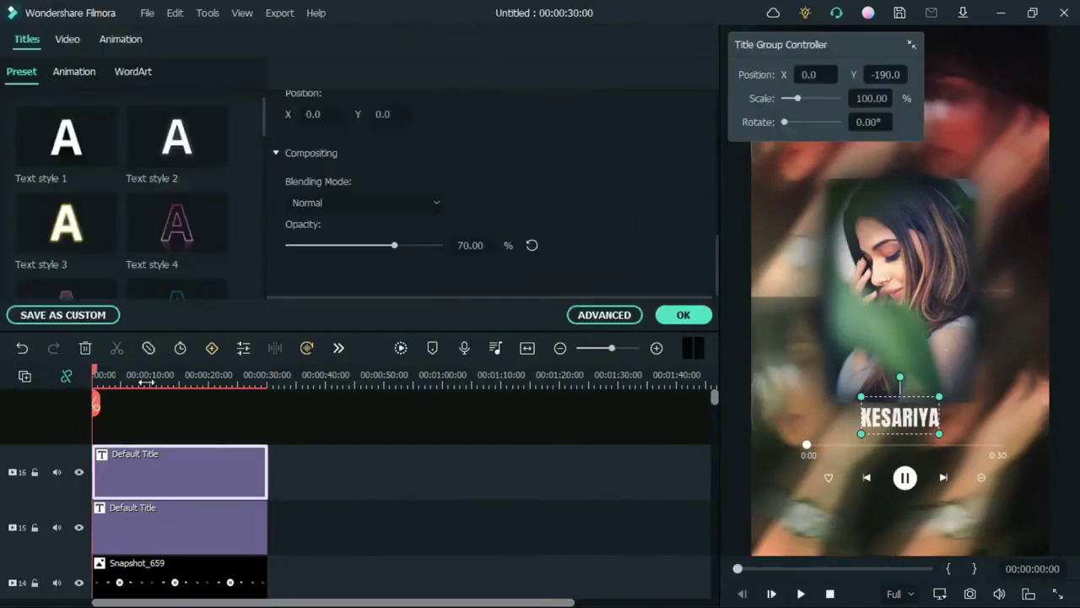
{"action": "scroll", "coordinate": [546, 190], "scroll_direction": "up", "scroll_amount": 5}
{"action": "left_click_drag", "start_coordinate": [341, 157], "coordinate": [276, 160]}
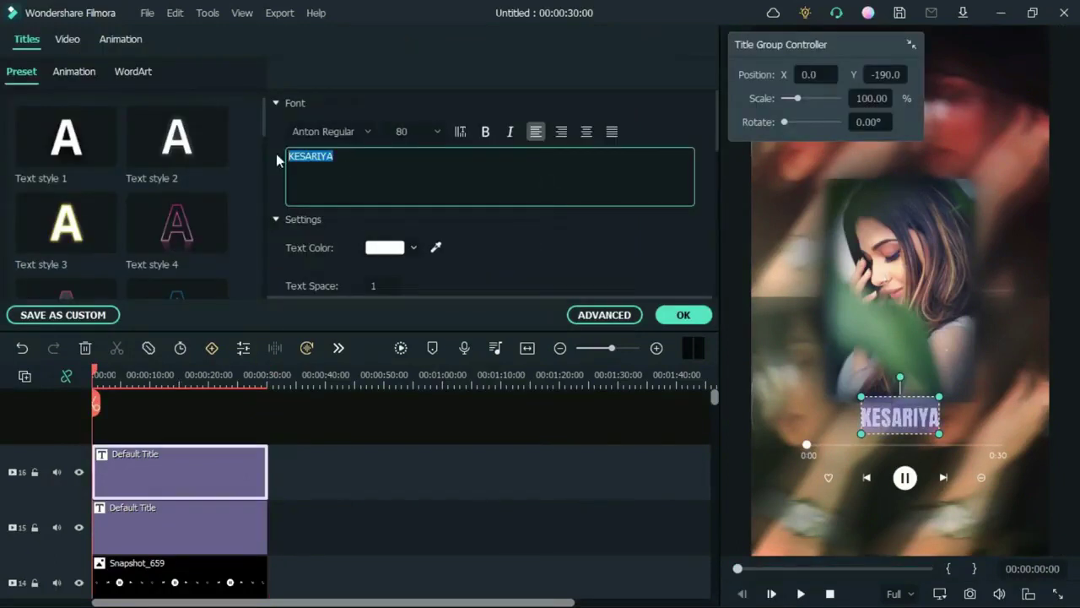
{"action": "type", "text": "AUI"}
{"action": "key", "text": "BackSpace"}
{"action": "key", "text": "BackSpace"}
{"action": "key", "text": "BackSpace"}
{"action": "type", "text": "aud"}
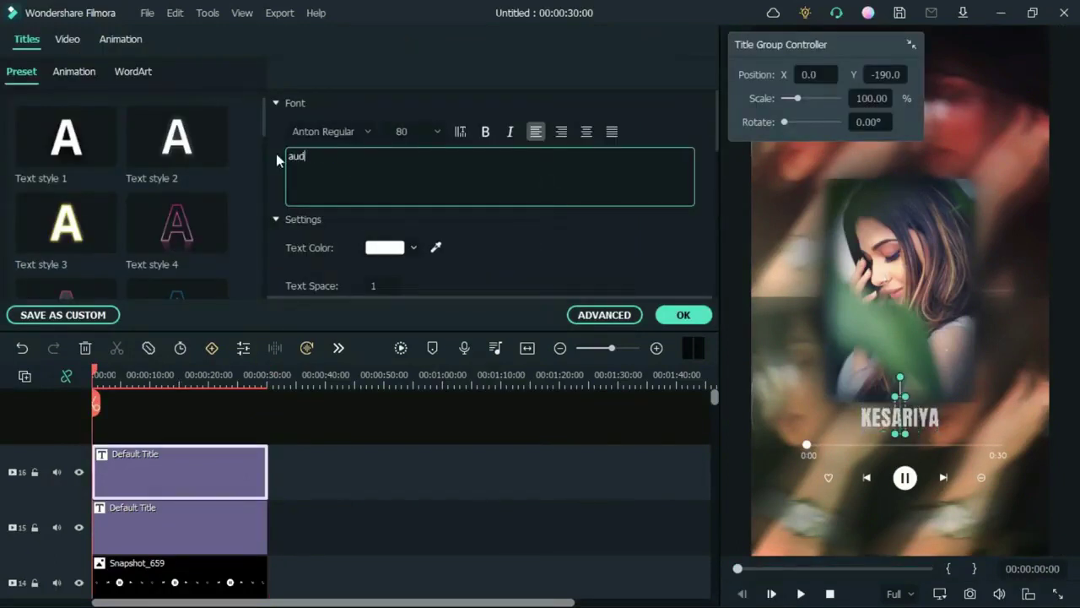
{"action": "type", "text": "io libary"}
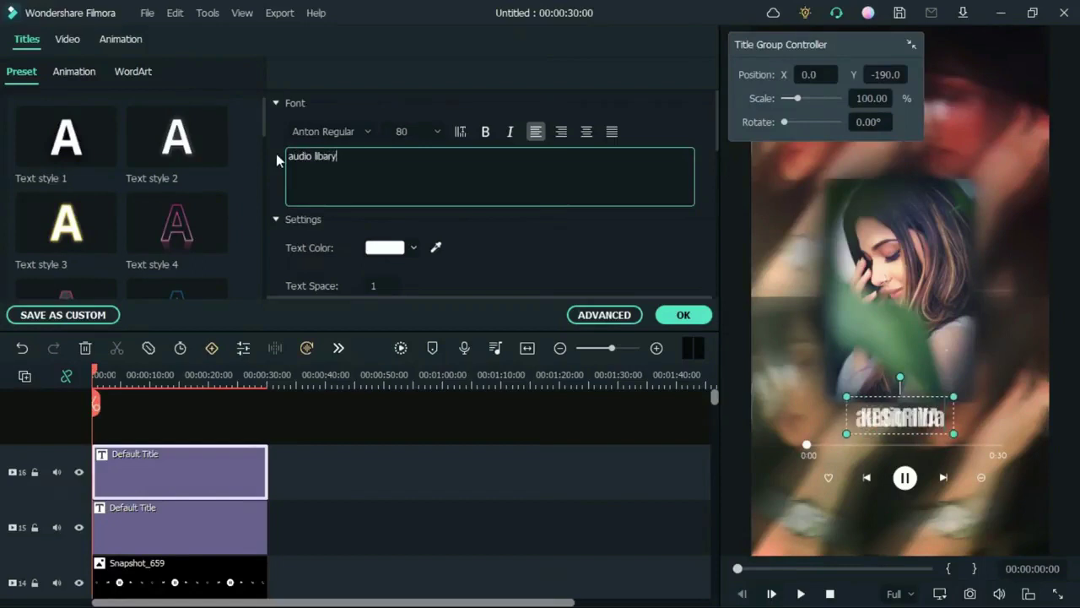
Step: Set the audio libary title's font to Nexa-Bold and scale to 53%, and move it down to vertical position about -216
{"action": "left_click_drag", "start_coordinate": [884, 79], "coordinate": [854, 80]}
{"action": "left_click", "coordinate": [372, 133]}
{"action": "scroll", "coordinate": [395, 363], "scroll_direction": "down", "scroll_amount": 3}
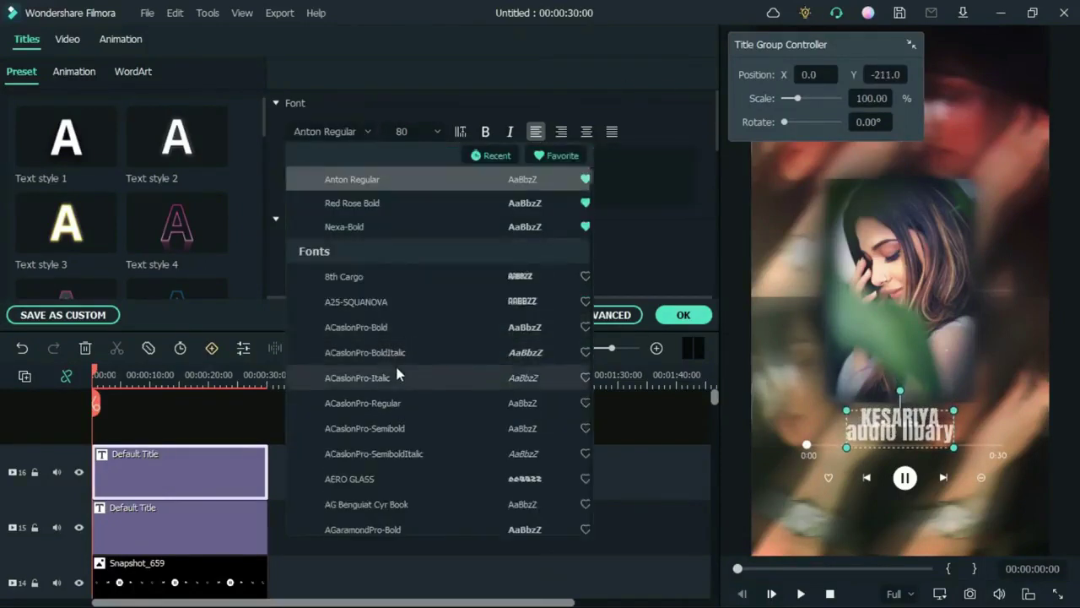
{"action": "left_click", "coordinate": [370, 221]}
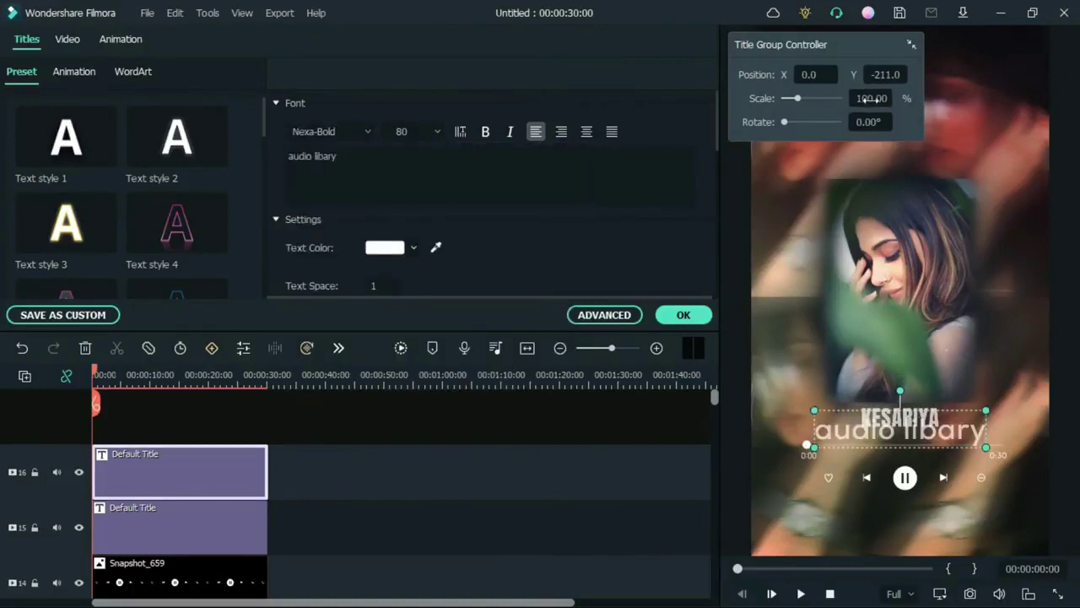
{"action": "left_click_drag", "start_coordinate": [872, 98], "coordinate": [876, 74]}
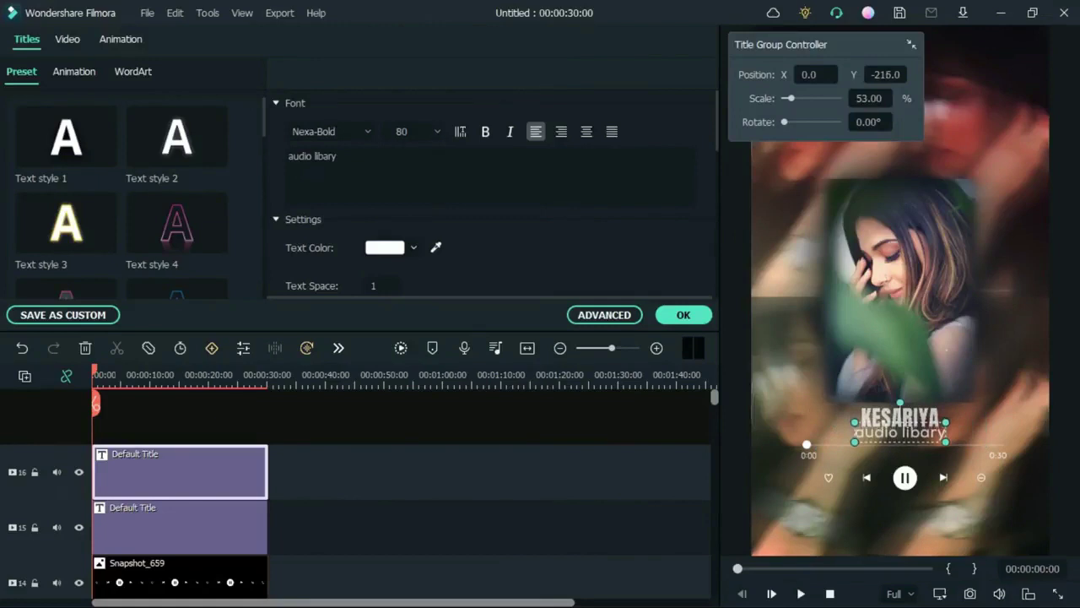
Step: Reduce the KESARIYA title's scale to 95%
{"action": "left_click", "coordinate": [884, 337]}
{"action": "left_click", "coordinate": [903, 419]}
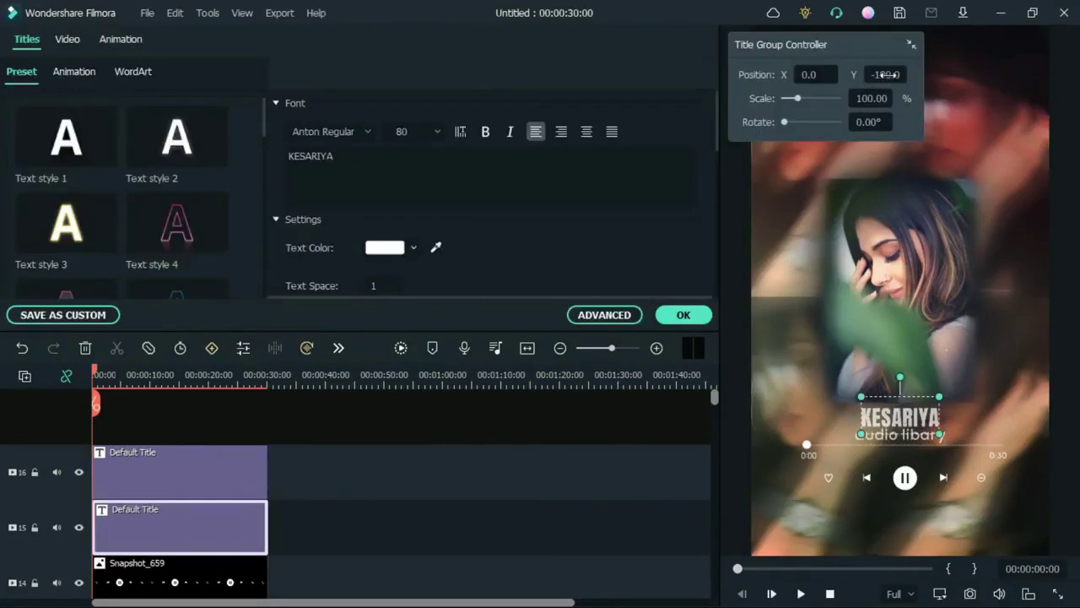
{"action": "left_click_drag", "start_coordinate": [871, 98], "coordinate": [868, 98]}
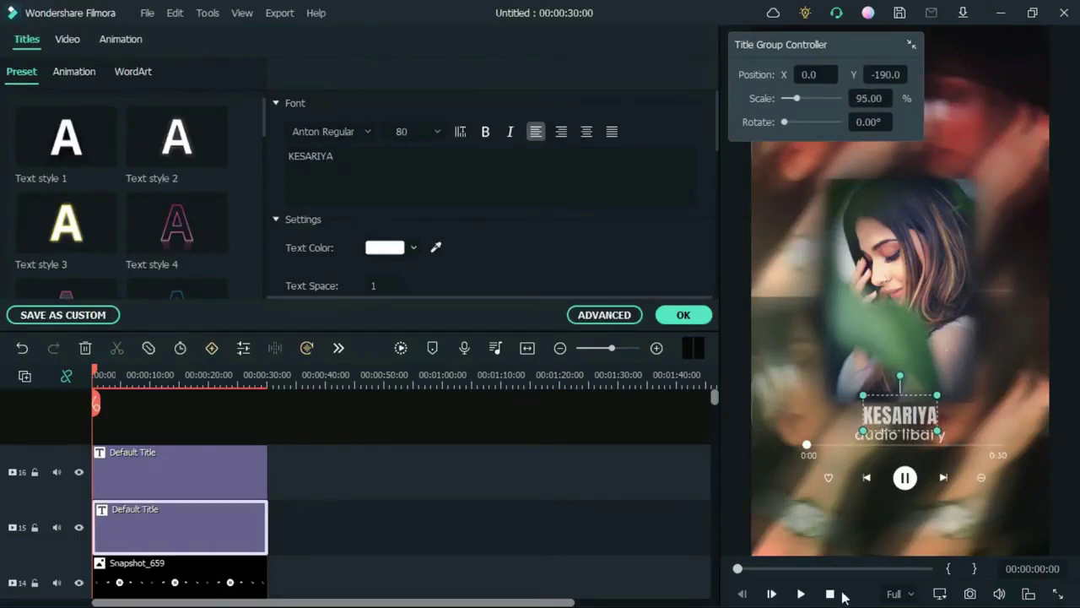
Step: Move the player controls and the progress bar slightly lower to make room beneath the titles
{"action": "left_click", "coordinate": [927, 438]}
{"action": "left_click_drag", "start_coordinate": [927, 438], "coordinate": [928, 436]}
{"action": "left_click", "coordinate": [956, 425]}
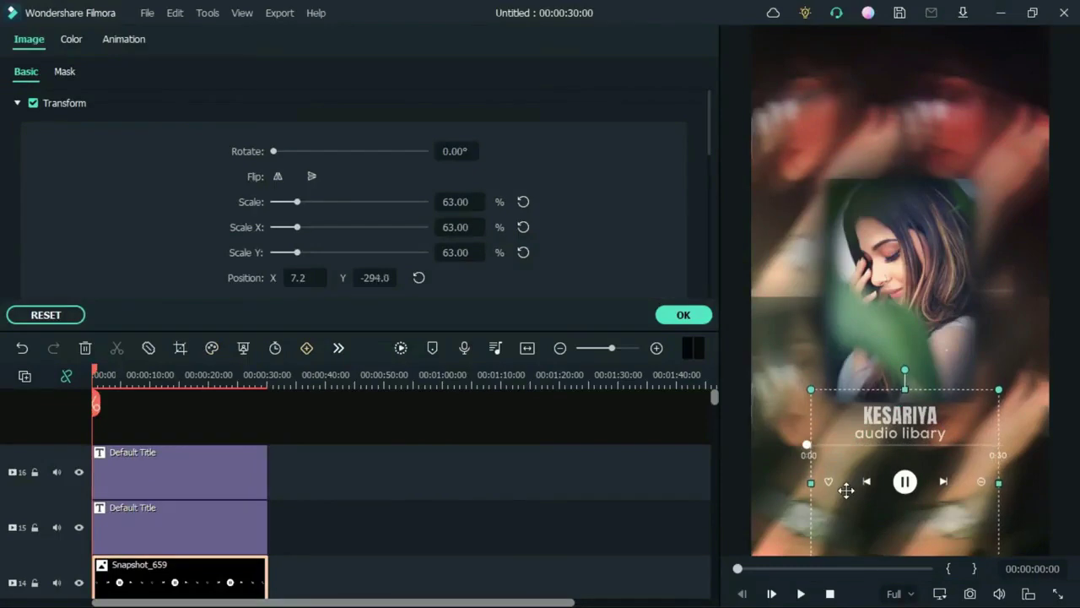
{"action": "left_click", "coordinate": [803, 448]}
{"action": "left_click_drag", "start_coordinate": [804, 448], "coordinate": [801, 454]}
Step: Nudge both titles down, with audio libary at vertical position -219, and raise the player controls slightly to about -294
{"action": "left_click", "coordinate": [880, 417]}
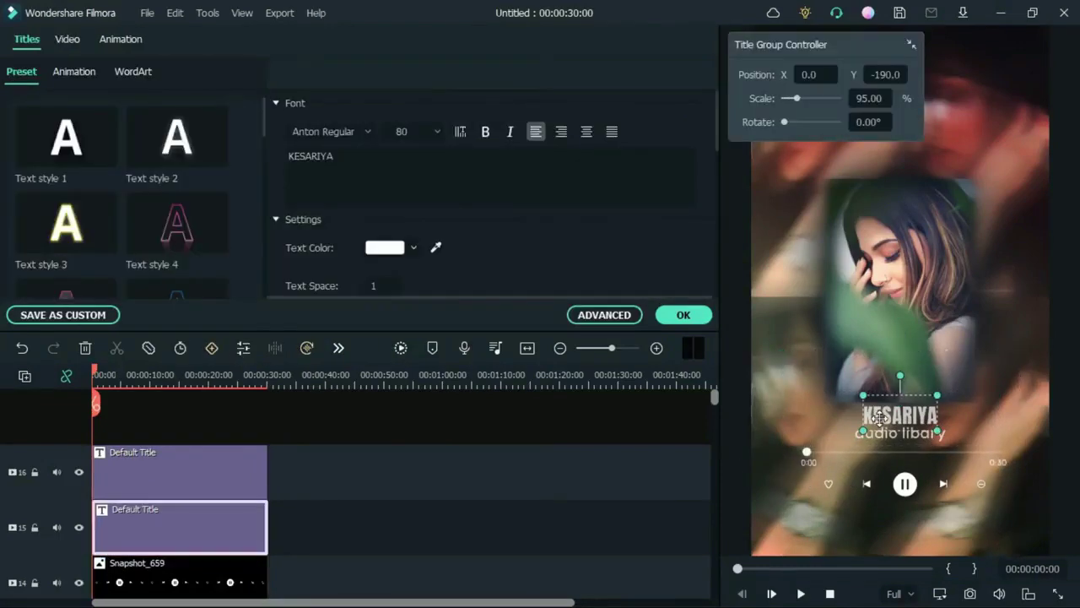
{"action": "left_click", "coordinate": [890, 434]}
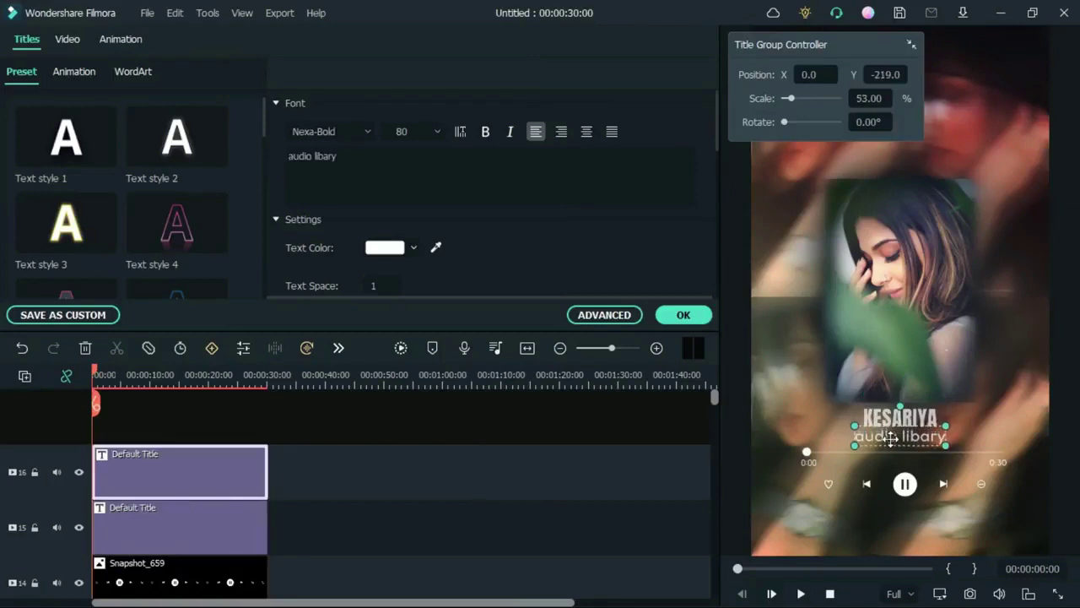
{"action": "left_click", "coordinate": [976, 424]}
{"action": "left_click_drag", "start_coordinate": [926, 499], "coordinate": [923, 497]}
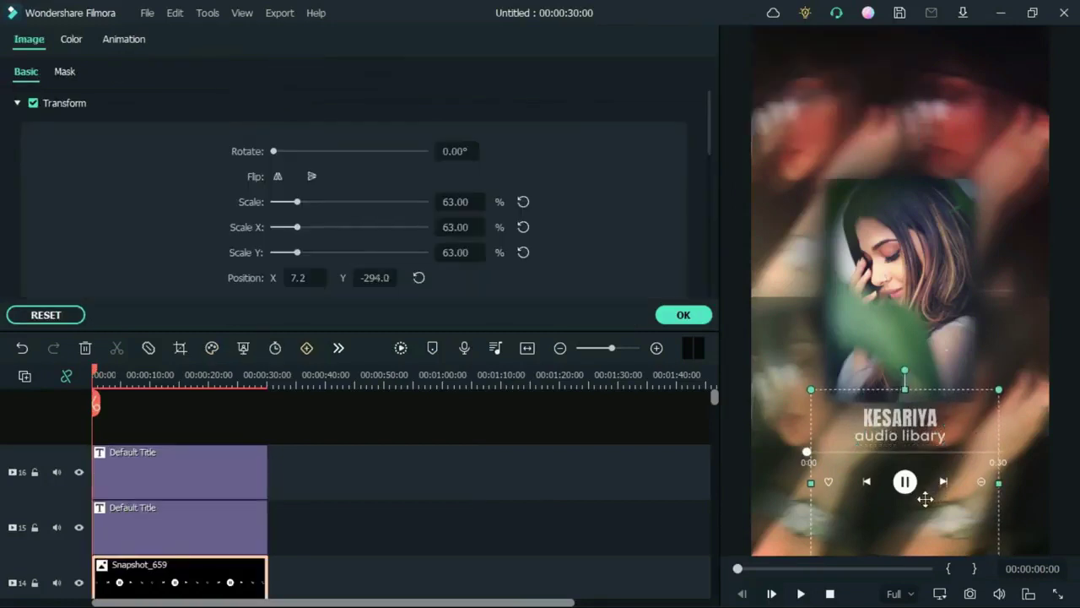
{"action": "left_click", "coordinate": [981, 398]}
Step: Set the audio libary title's text spacing to 0 and close the title settings
{"action": "left_click", "coordinate": [900, 439]}
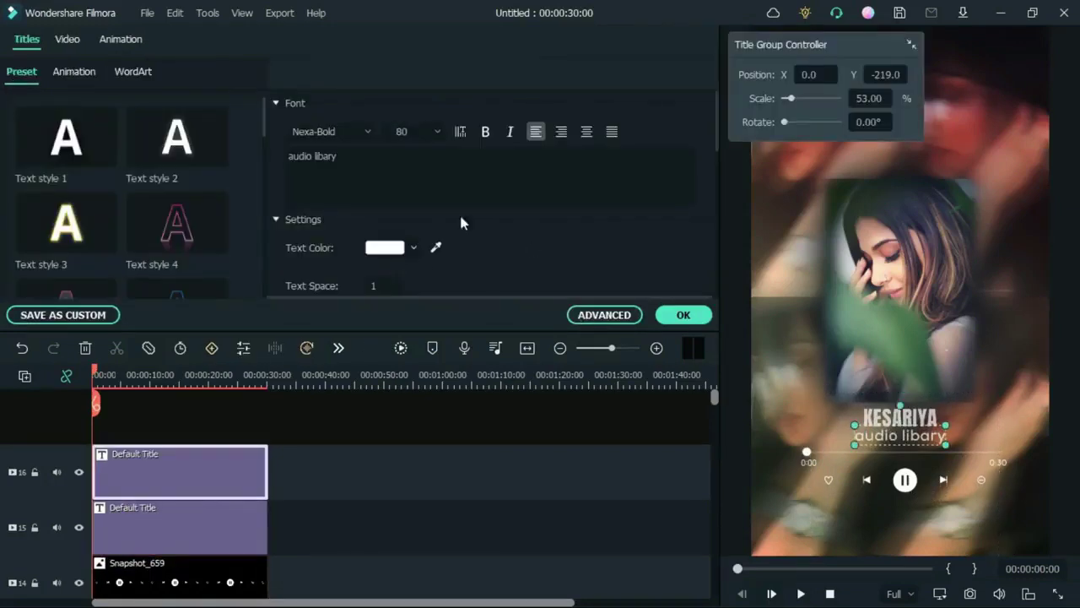
{"action": "type", "text": "0"}
{"action": "key", "text": "Return"}
{"action": "left_click_drag", "start_coordinate": [718, 135], "coordinate": [715, 287]}
{"action": "left_click", "coordinate": [445, 432]}
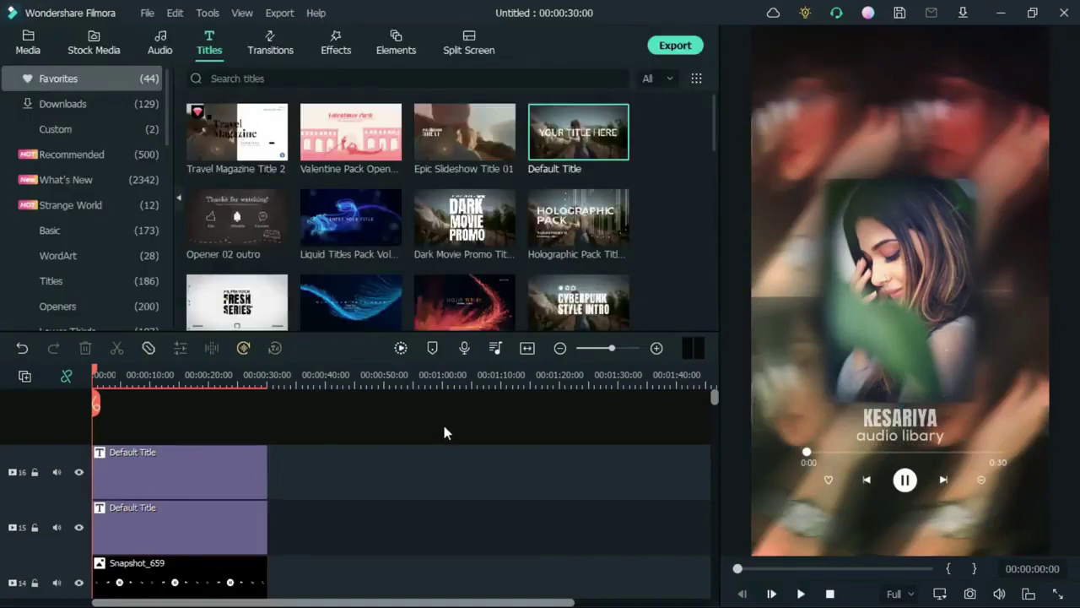
Step: Import the kesariya edit audio MP3 and place it at the start of audio track 1
{"action": "scroll", "coordinate": [260, 406], "scroll_direction": "down", "scroll_amount": 10}
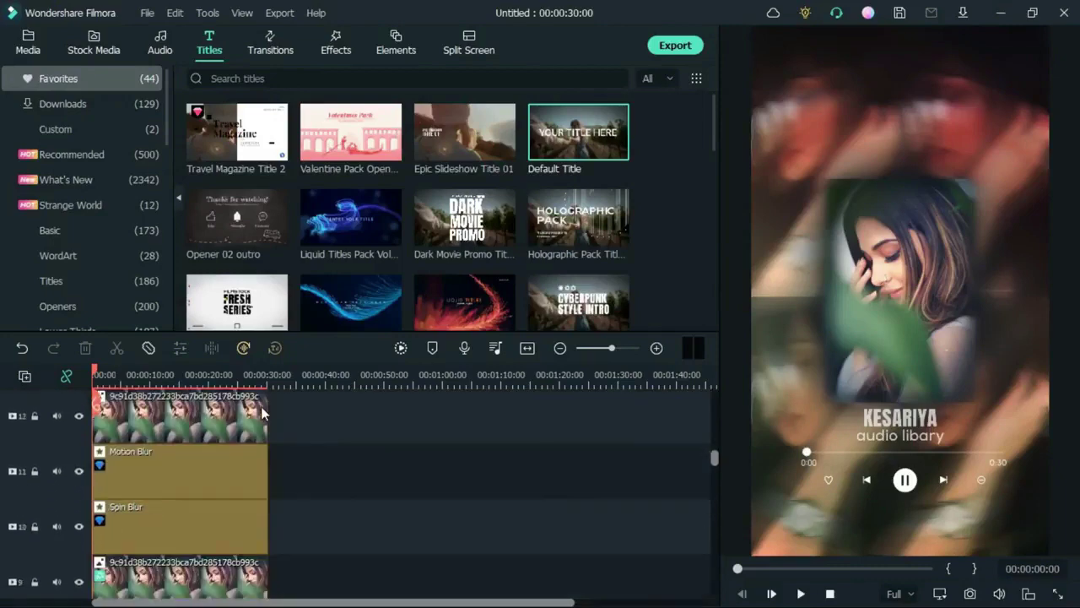
{"action": "left_click", "coordinate": [27, 40]}
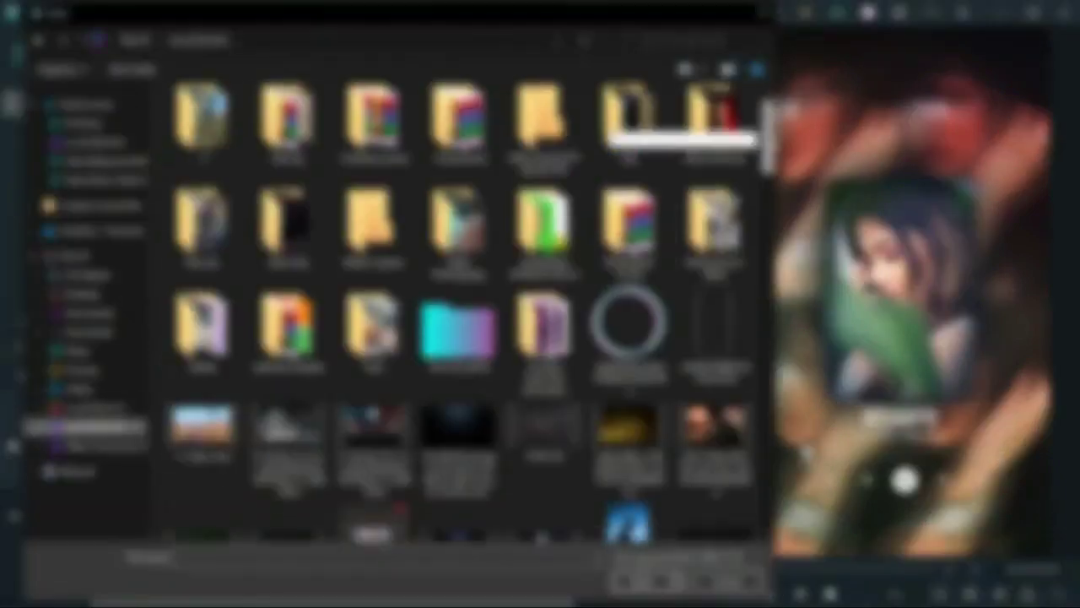
{"action": "left_click", "coordinate": [84, 389]}
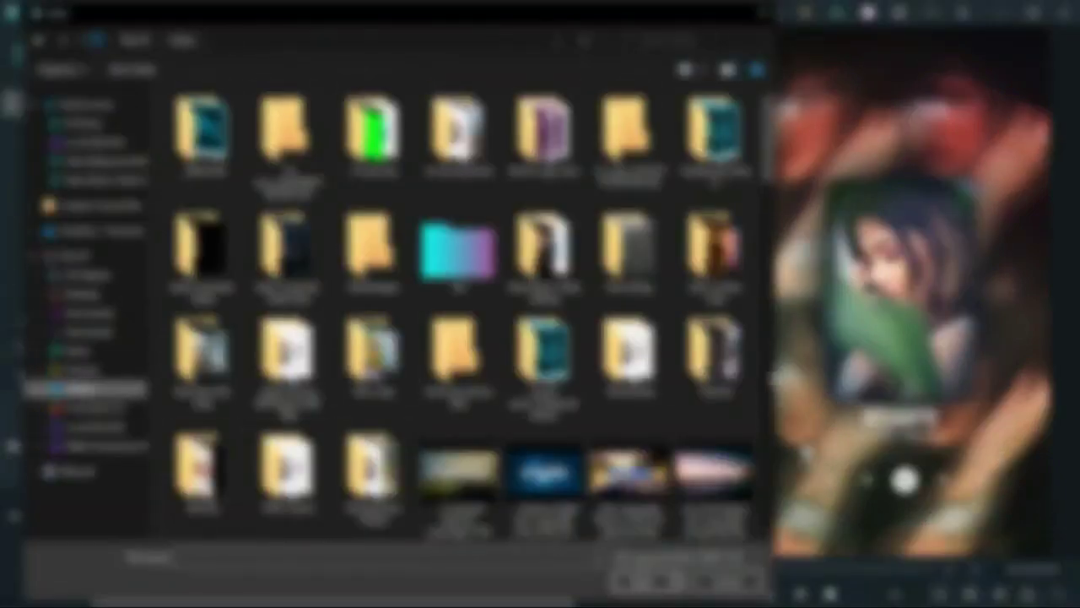
{"action": "left_click", "coordinate": [88, 370]}
{"action": "double_click", "coordinate": [200, 337]}
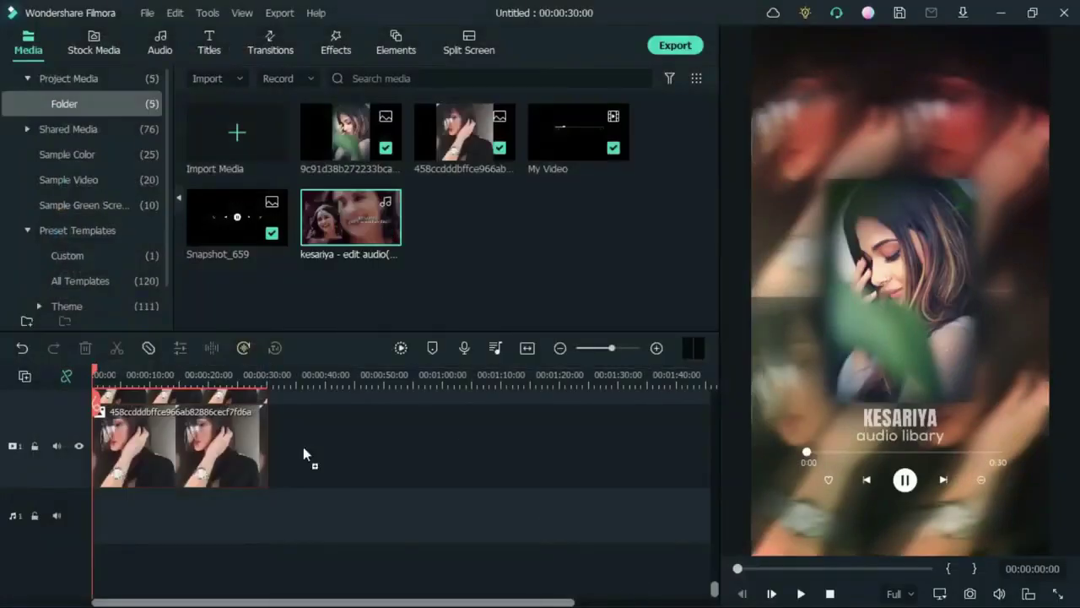
{"action": "left_click_drag", "start_coordinate": [303, 453], "coordinate": [210, 515]}
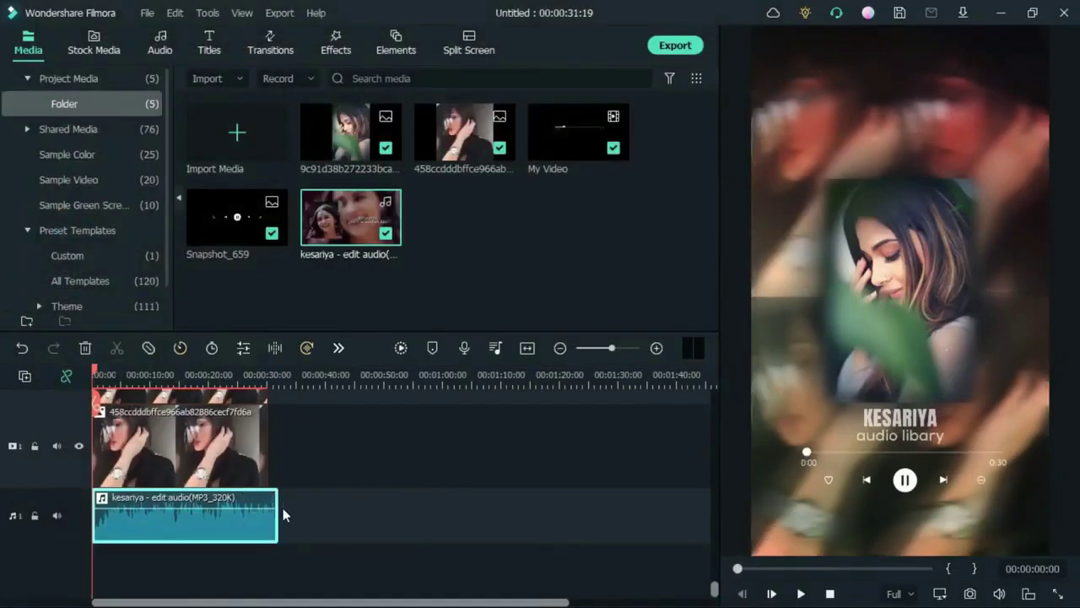
Step: Extend the titles, images and effects on all video tracks to the end of the audio clip
{"action": "left_click", "coordinate": [231, 422]}
{"action": "scroll", "coordinate": [238, 403], "scroll_direction": "up", "scroll_amount": 10}
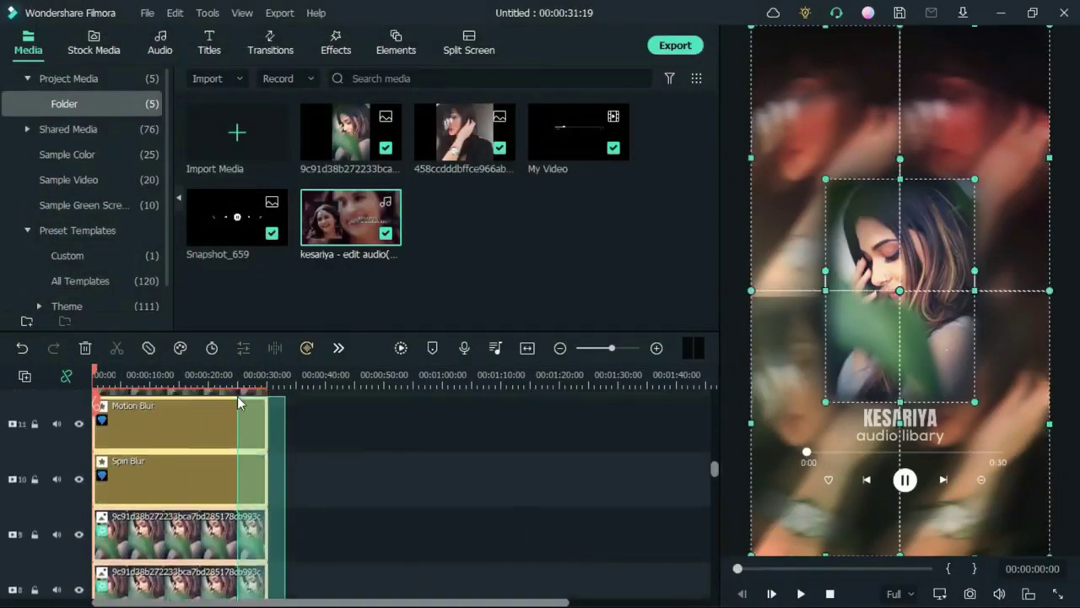
{"action": "scroll", "coordinate": [259, 493], "scroll_direction": "down", "scroll_amount": 2}
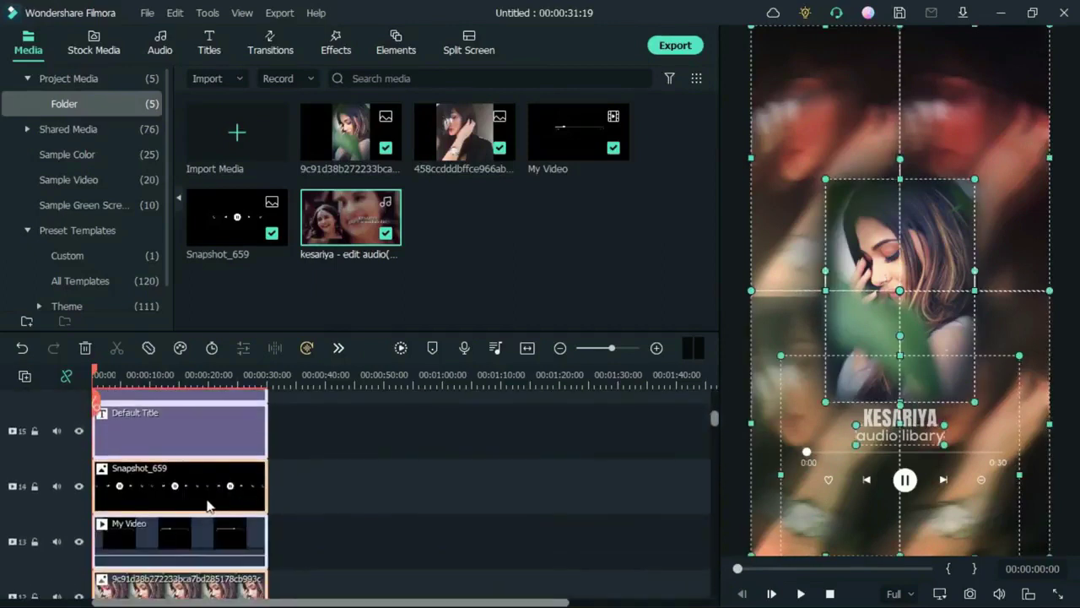
{"action": "left_click_drag", "start_coordinate": [268, 486], "coordinate": [277, 482]}
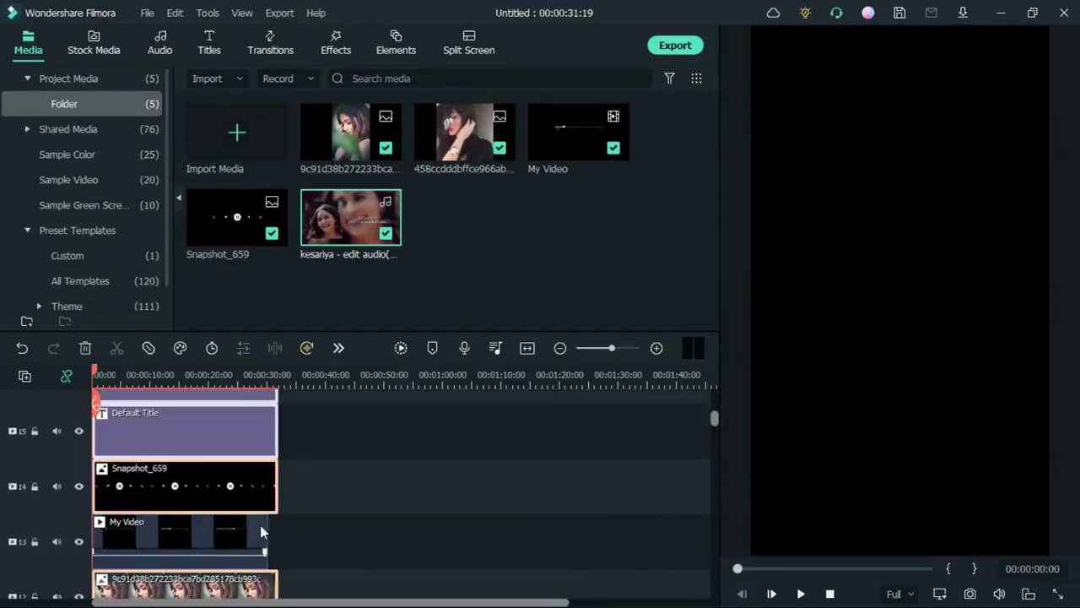
{"action": "left_click_drag", "start_coordinate": [259, 525], "coordinate": [290, 532]}
Step: Play the first 12 seconds or so of the project to check it with the music
{"action": "scroll", "coordinate": [290, 532], "scroll_direction": "down", "scroll_amount": 5}
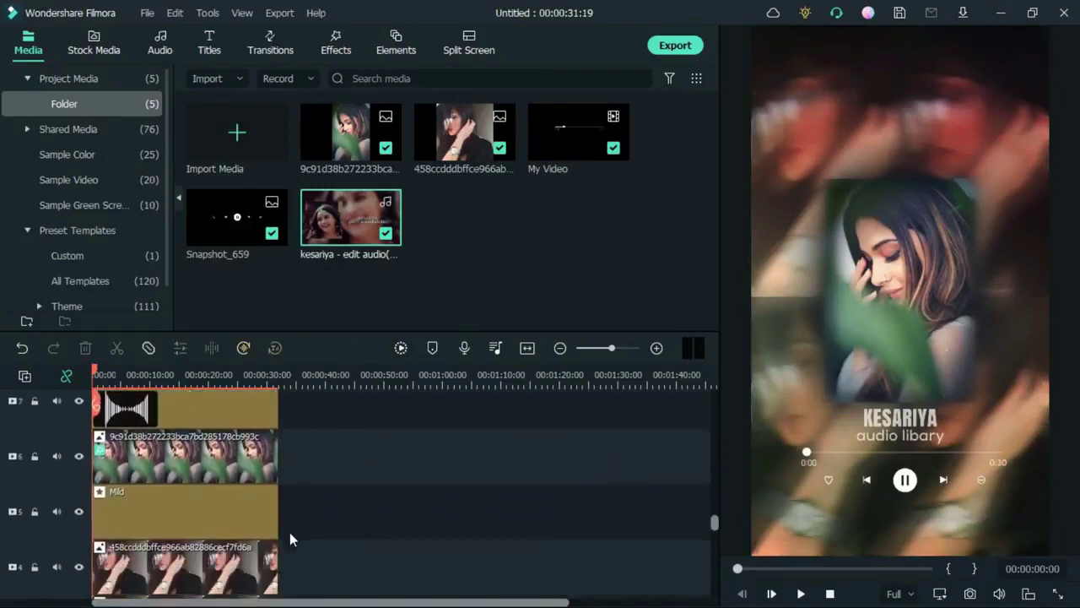
{"action": "key", "text": "space"}
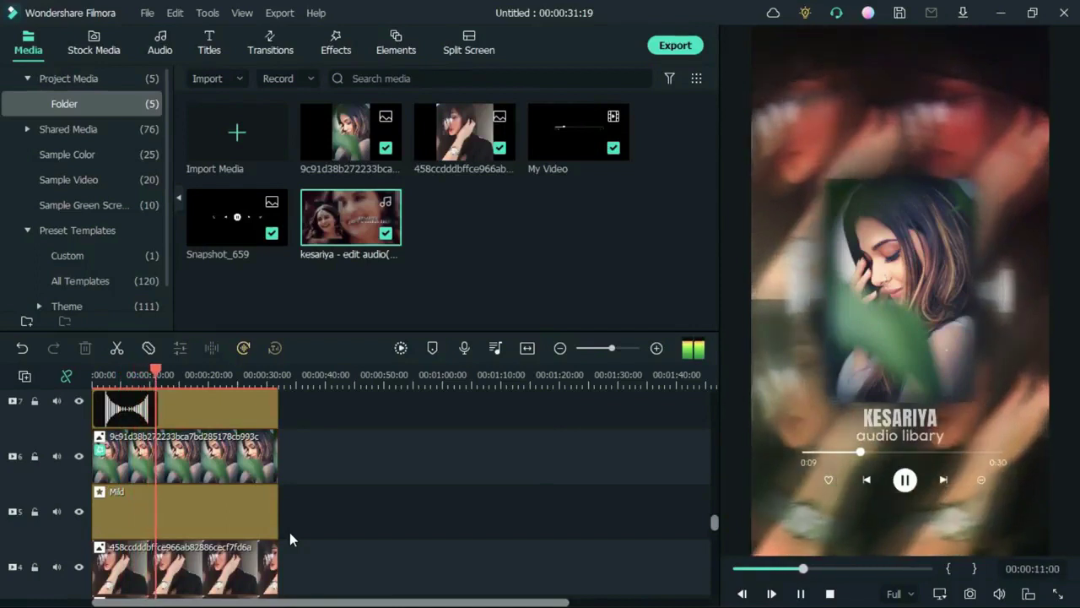
{"action": "key", "text": "space"}
Step: Open the export settings and choose the 9 16 preset for the MP4 output
{"action": "left_click", "coordinate": [661, 53]}
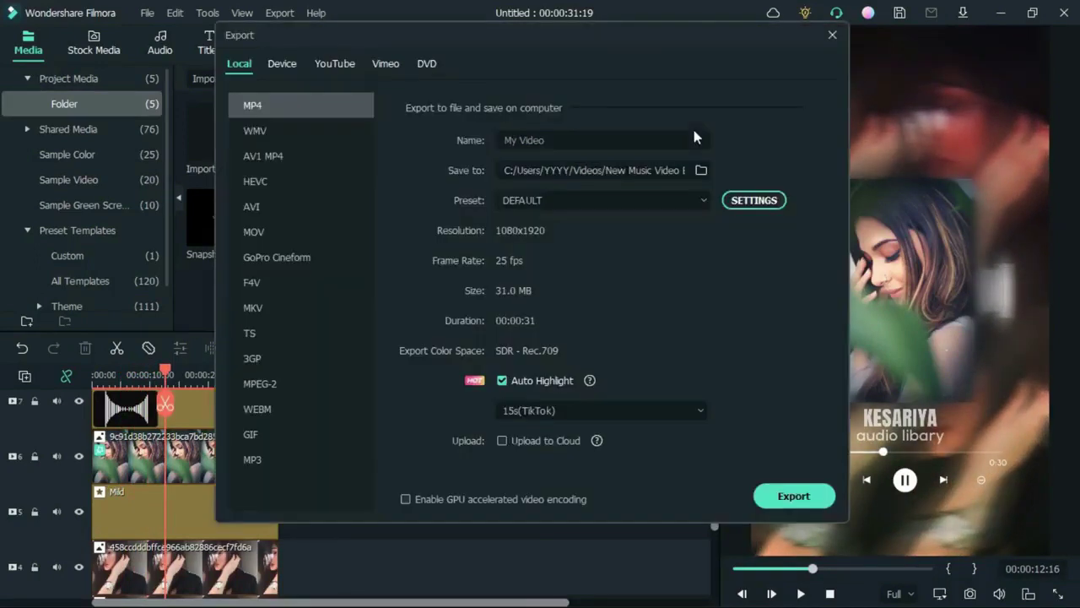
{"action": "left_click", "coordinate": [609, 200]}
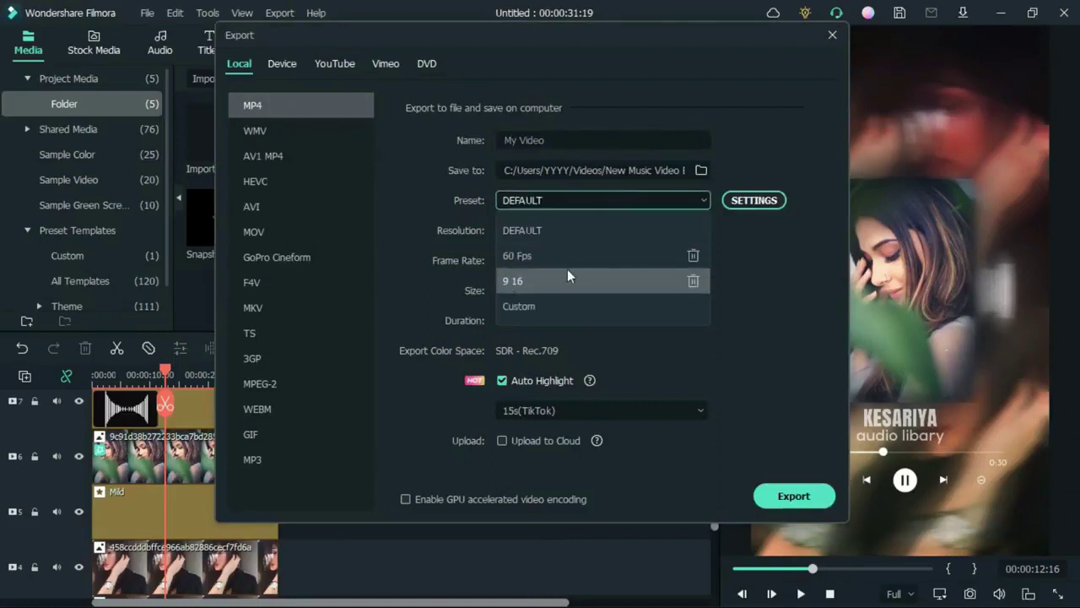
{"action": "left_click", "coordinate": [574, 277]}
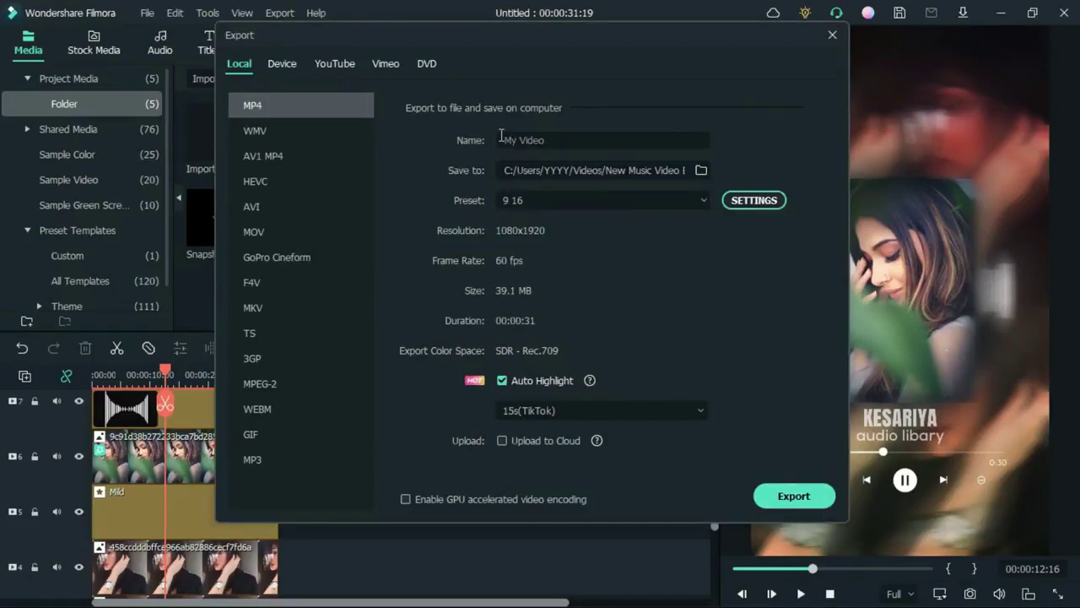
Step: Name the output file Love Audio Visualizer By plus the creator's name, and start the export
{"action": "left_click_drag", "start_coordinate": [563, 140], "coordinate": [432, 128]}
{"action": "type", "text": "Lo"}
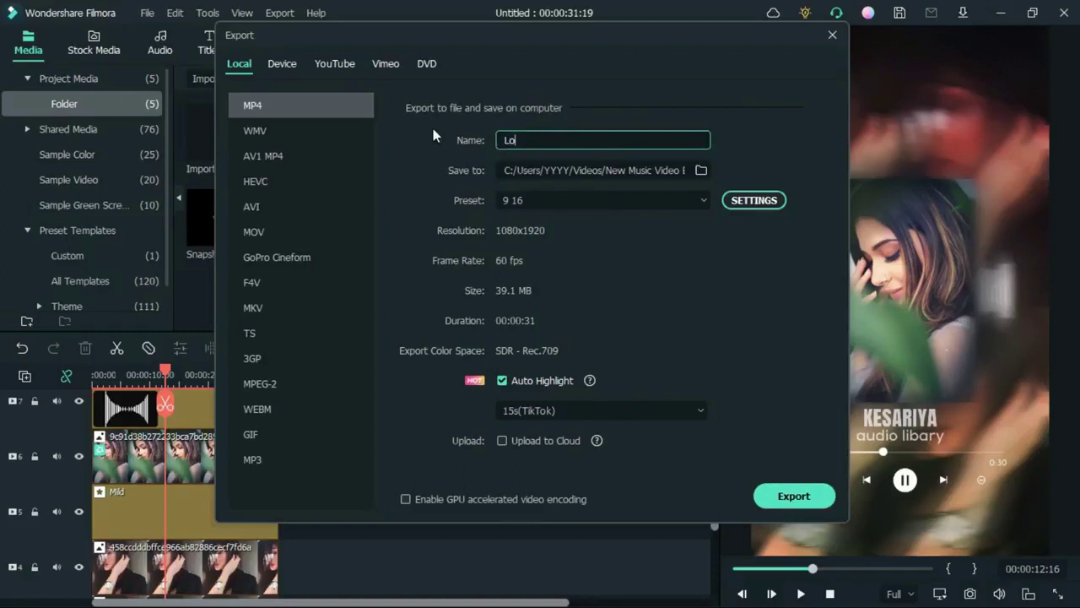
{"action": "type", "text": "ve Audio Visualizw"}
{"action": "key", "text": "BackSpace"}
{"action": "type", "text": "er By"}
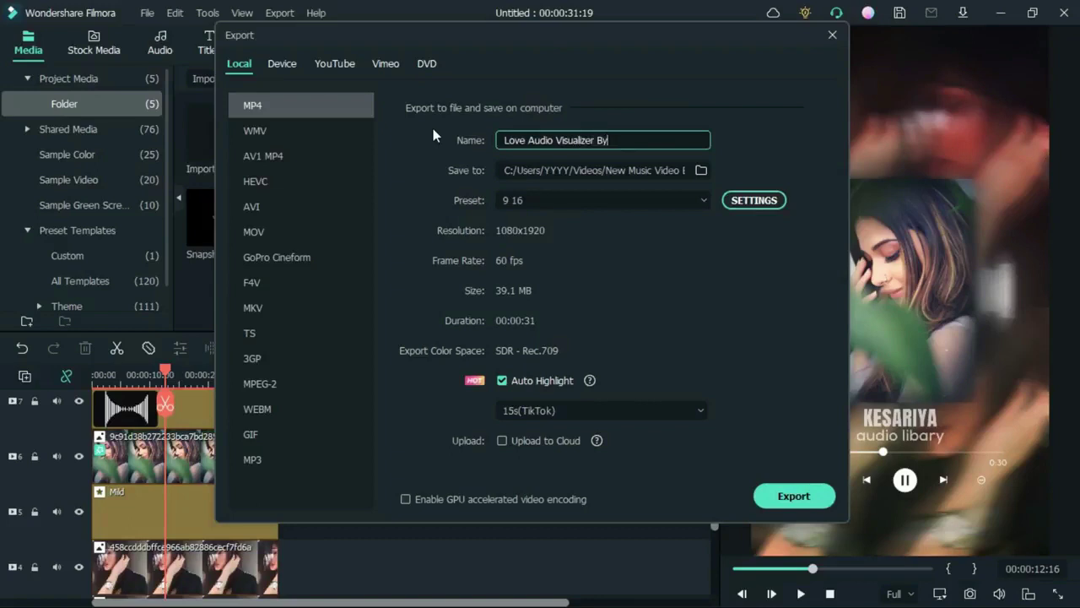
{"action": "type", "text": " Athrvya"}
{"action": "left_click", "coordinate": [817, 501]}
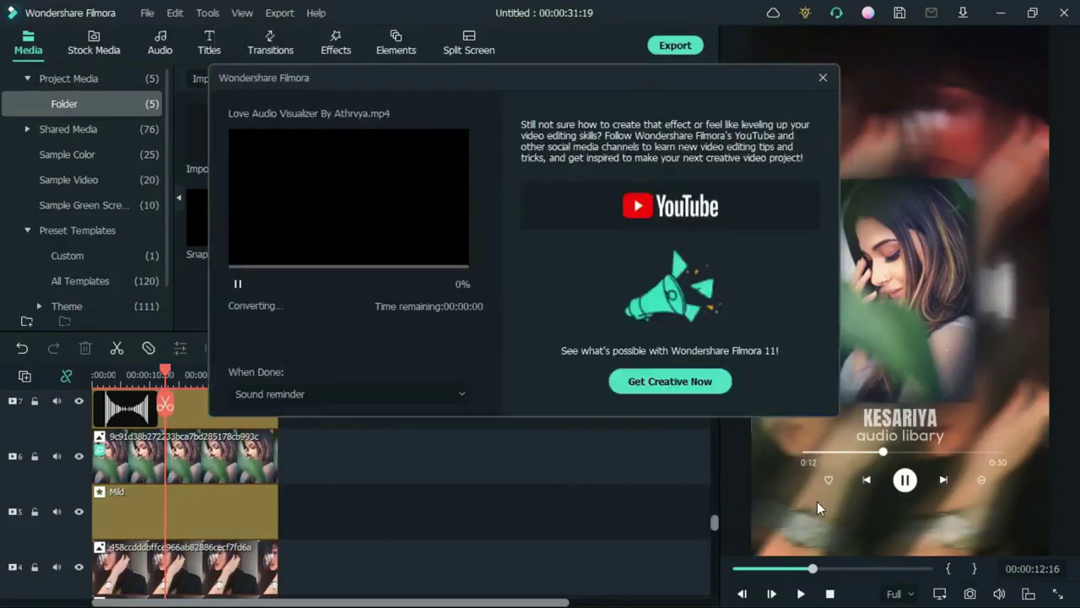